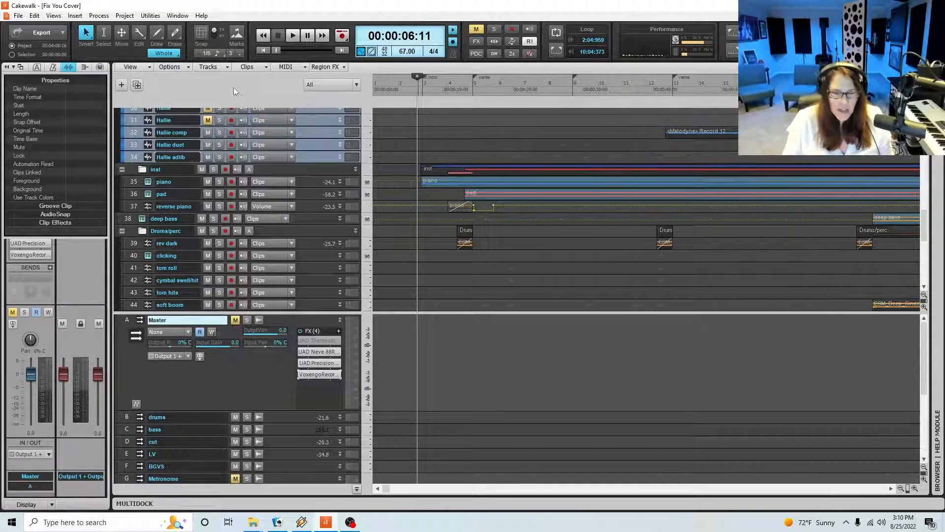
Collapse the Master bus, expand the LV bus and set its output volume to -7.8 while the song plays
left_click(340, 320)
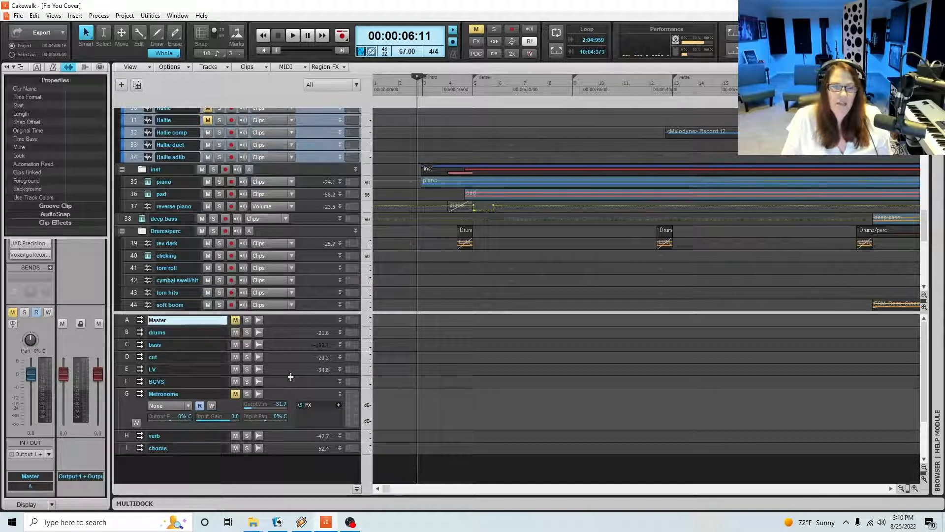
left_click_drag(292, 378, 308, 427)
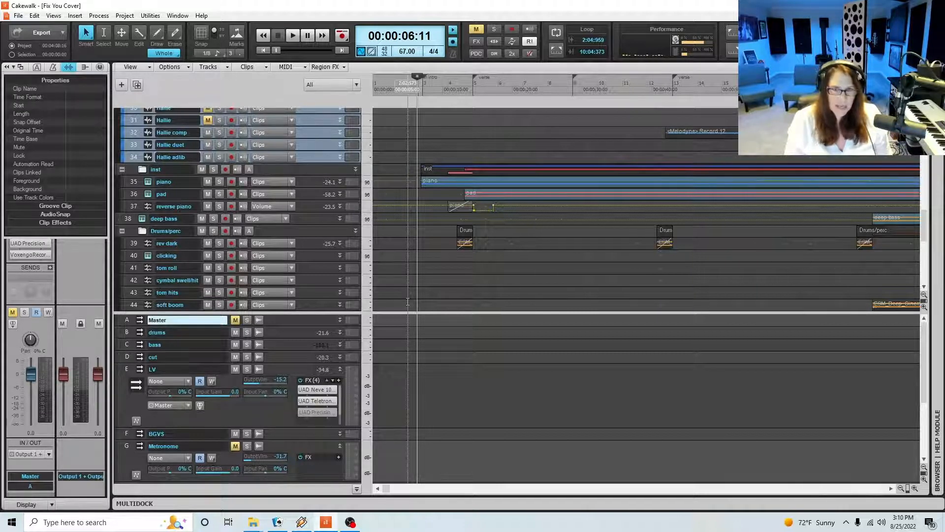
key("space")
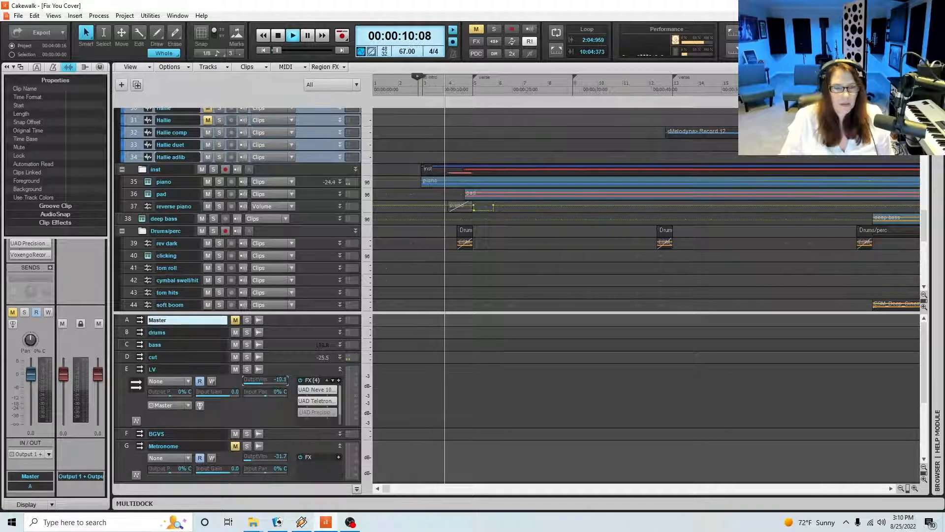
left_click(339, 370)
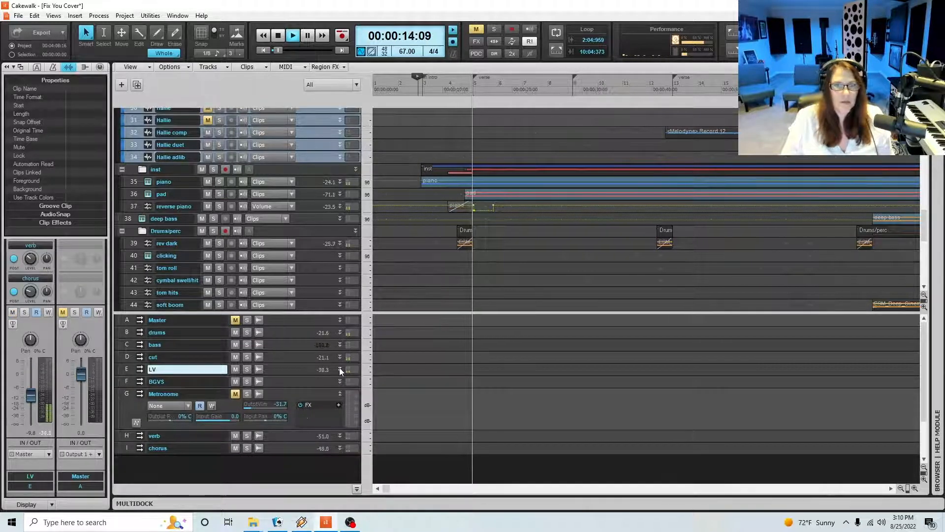
left_click(340, 369)
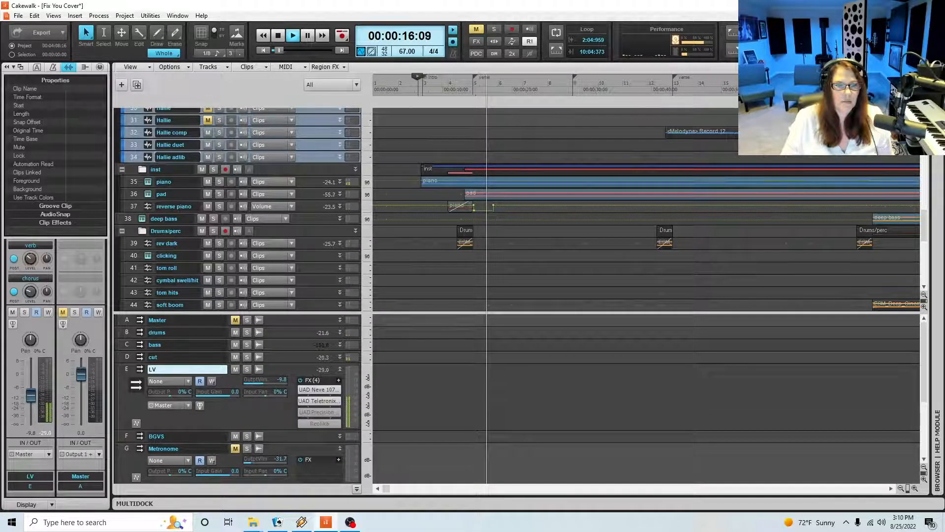
left_click_drag(264, 380, 266, 381)
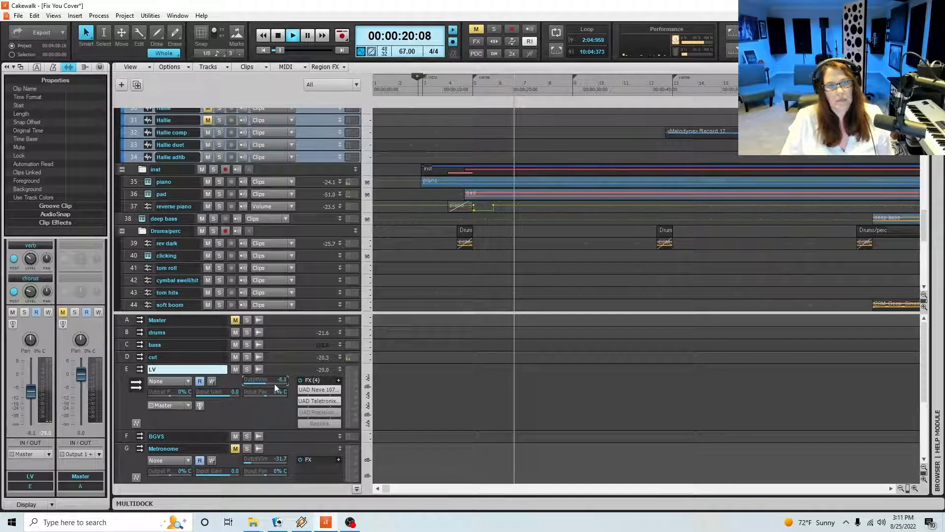
left_click_drag(274, 382, 274, 382)
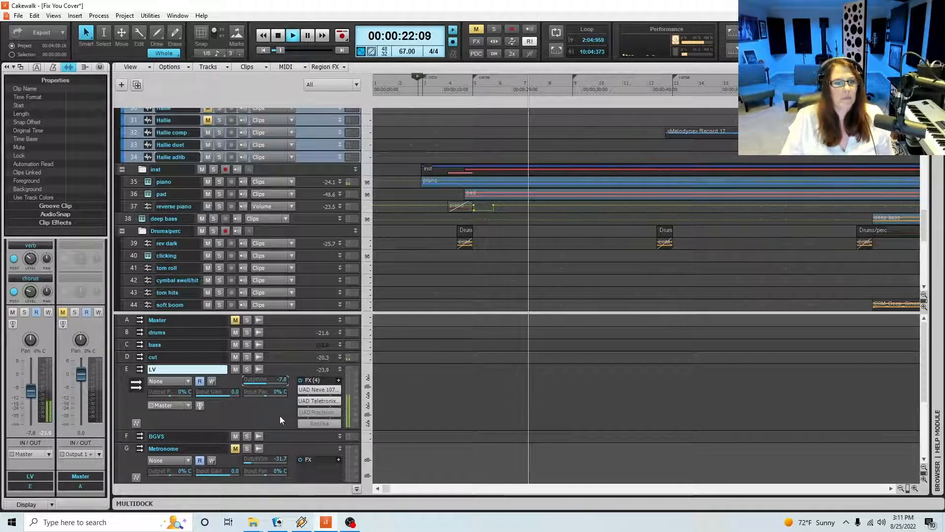
Reveal the LV bus sends and set the chorus send level to -18.0 and the verb send level to -16.0
left_click_drag(273, 430, 280, 477)
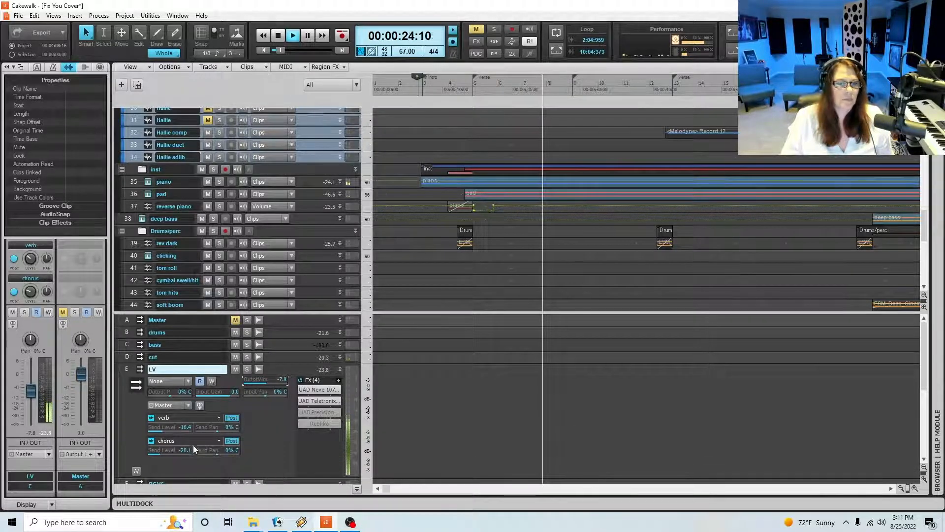
left_click_drag(175, 450, 176, 450)
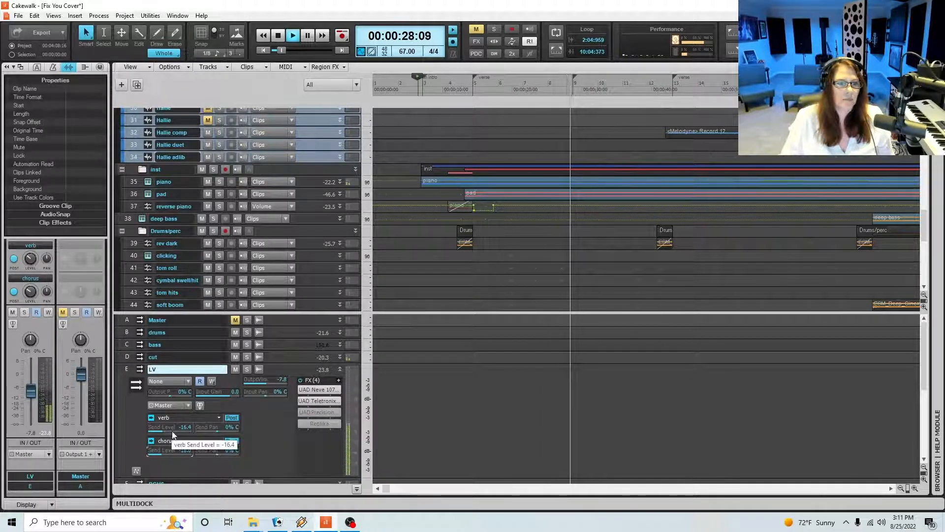
left_click_drag(172, 430, 173, 431)
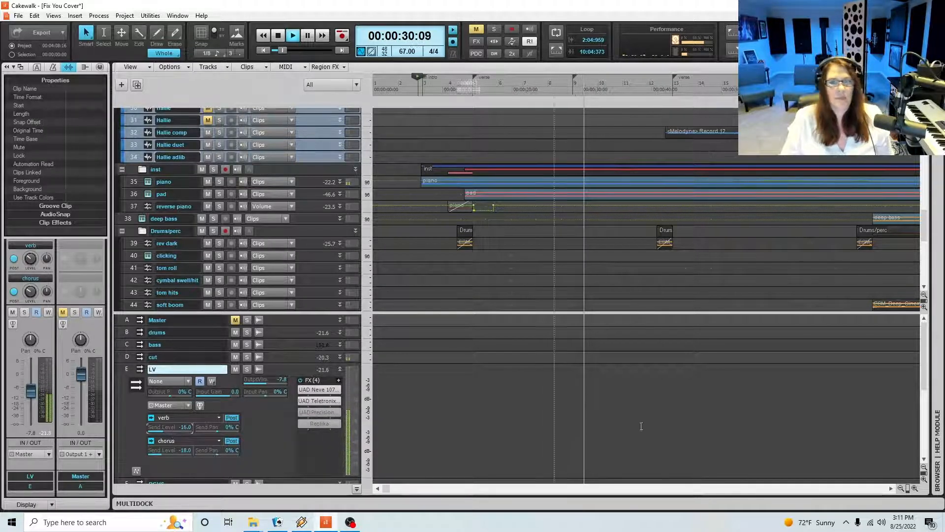
Stop playback and place the playhead at 00:00:36:03 on the timeline
left_click(900, 489)
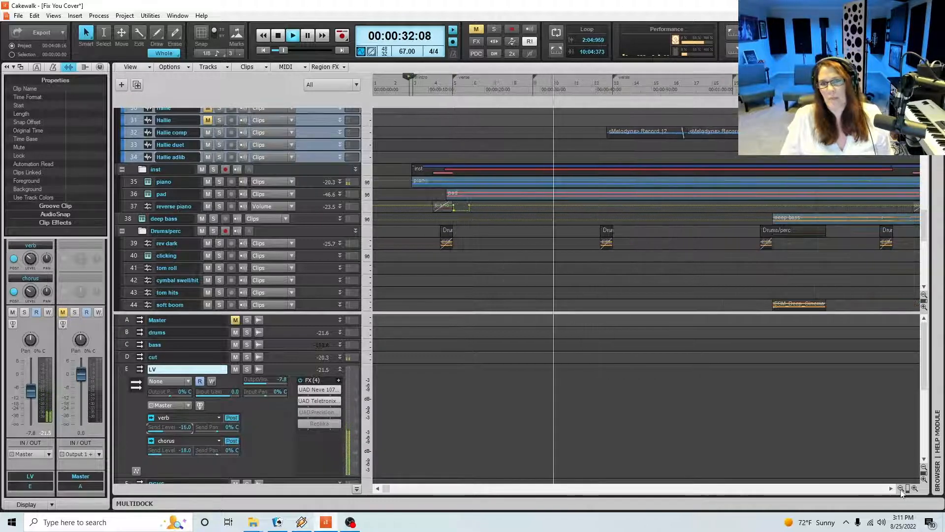
left_click(900, 489)
left_click(900, 488)
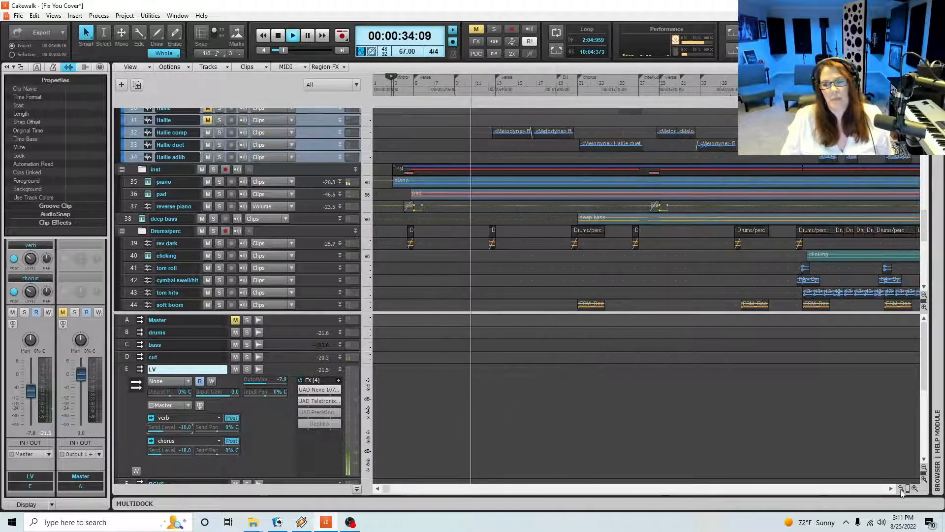
left_click(900, 489)
left_click(901, 489)
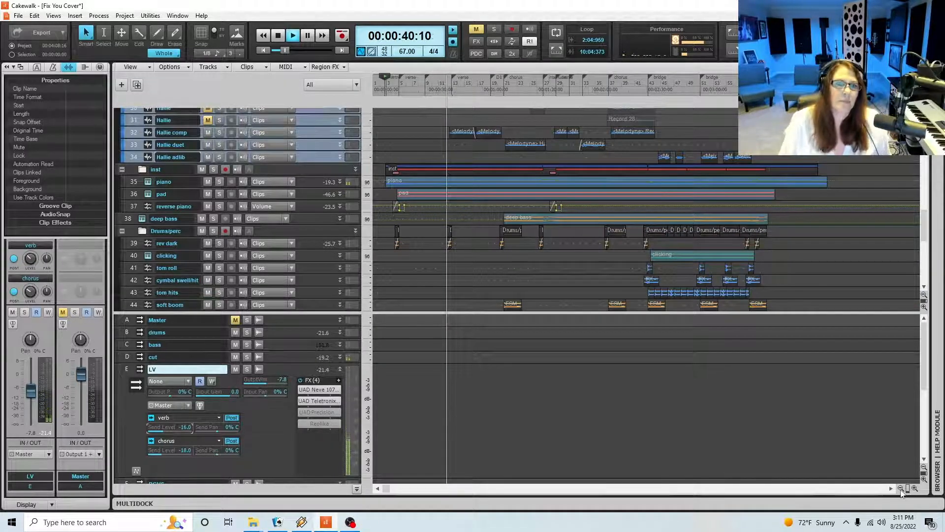
key("space")
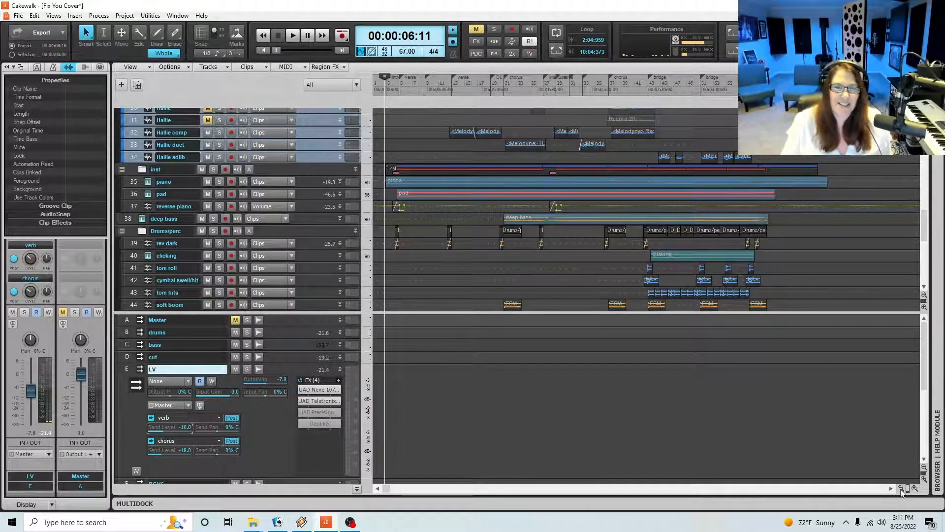
left_click(438, 90)
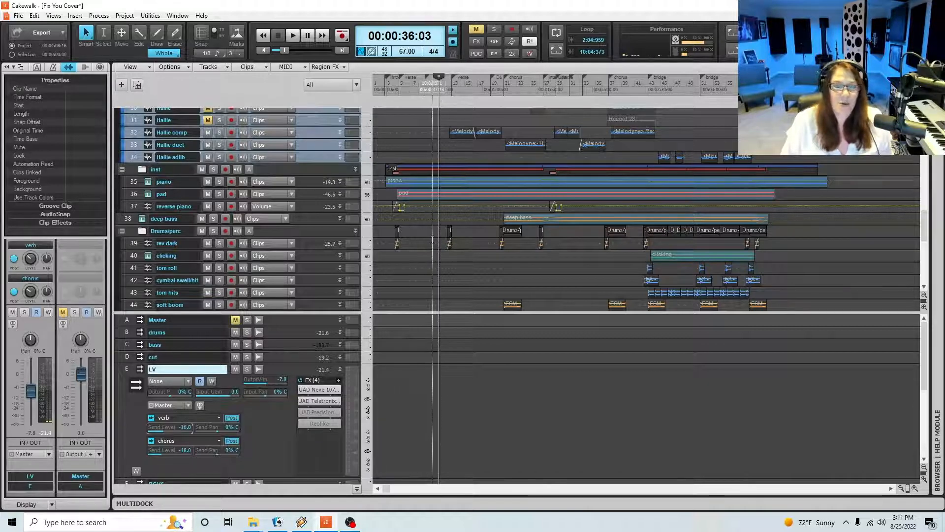
Insert a Kontakt soft synth as a new instrument track below the acoustic guitar track
scroll(435, 262, "up", 3)
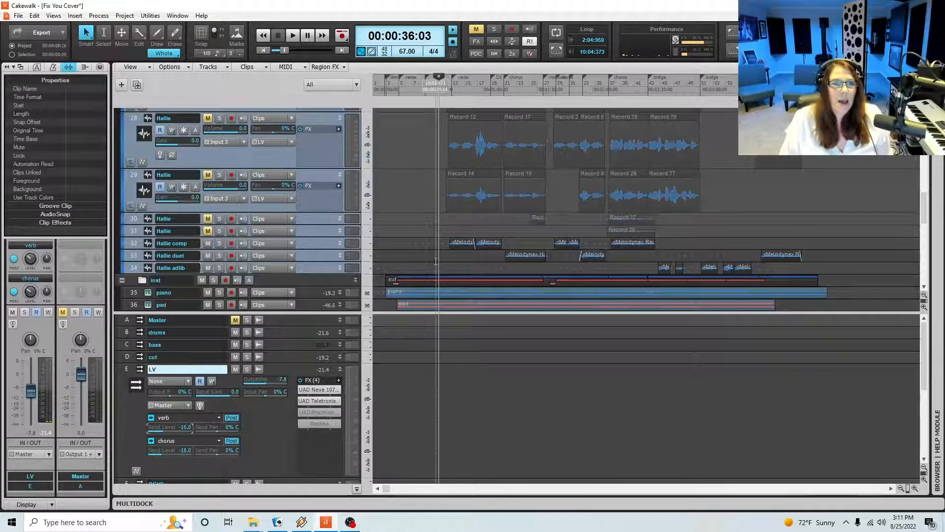
scroll(435, 262, "down", 6)
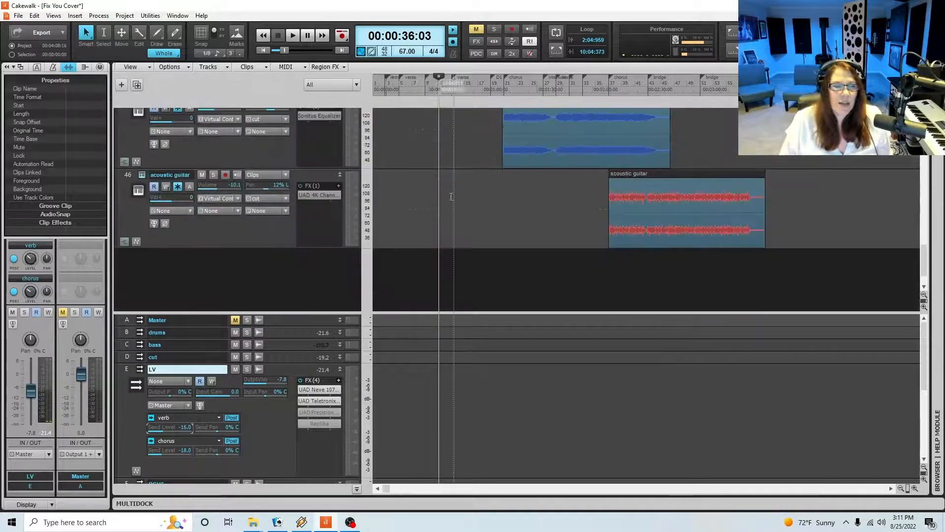
left_click(75, 16)
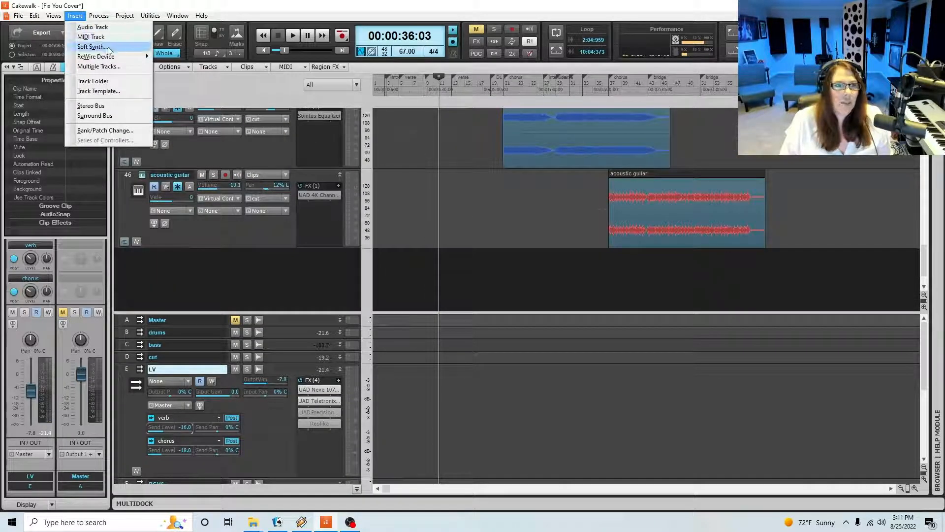
left_click(108, 46)
left_click(130, 66)
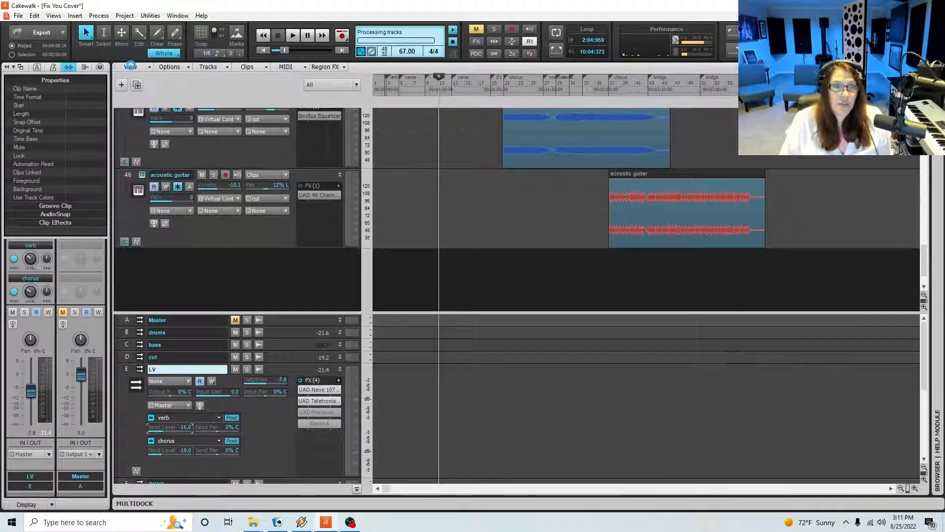
left_click(142, 255)
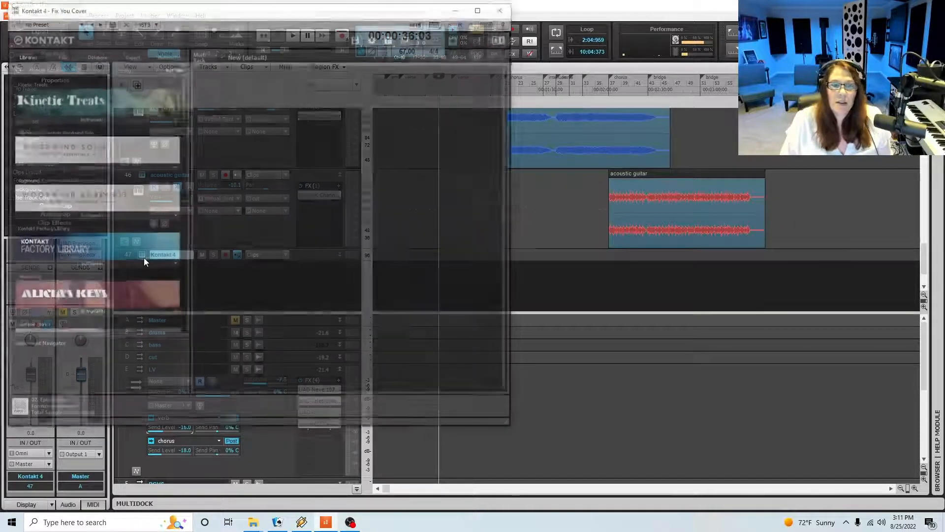
Find the Session Strings 2 library in Kontakt and load the instrument Session Strings 2.nki
scroll(103, 270, "down", 5)
scroll(103, 273, "down", 5)
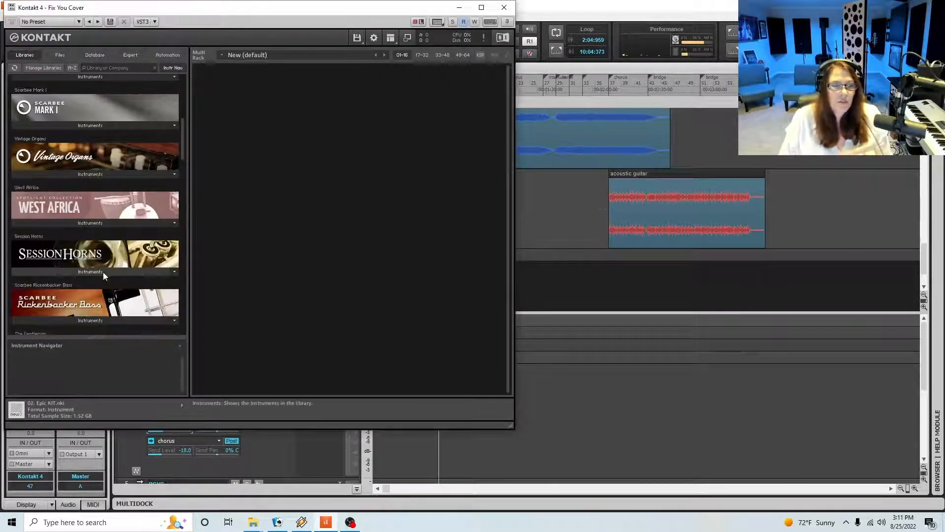
scroll(105, 273, "down", 5)
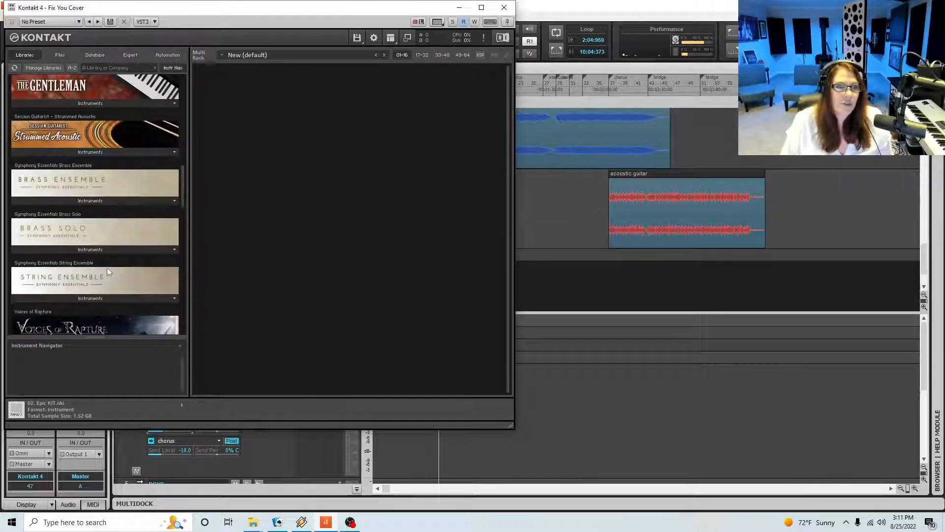
scroll(107, 266, "down", 2)
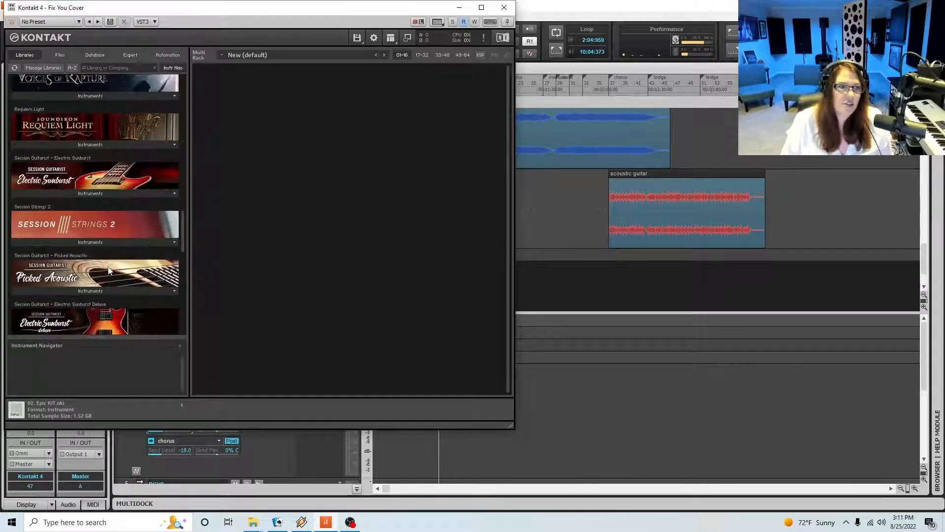
left_click(74, 241)
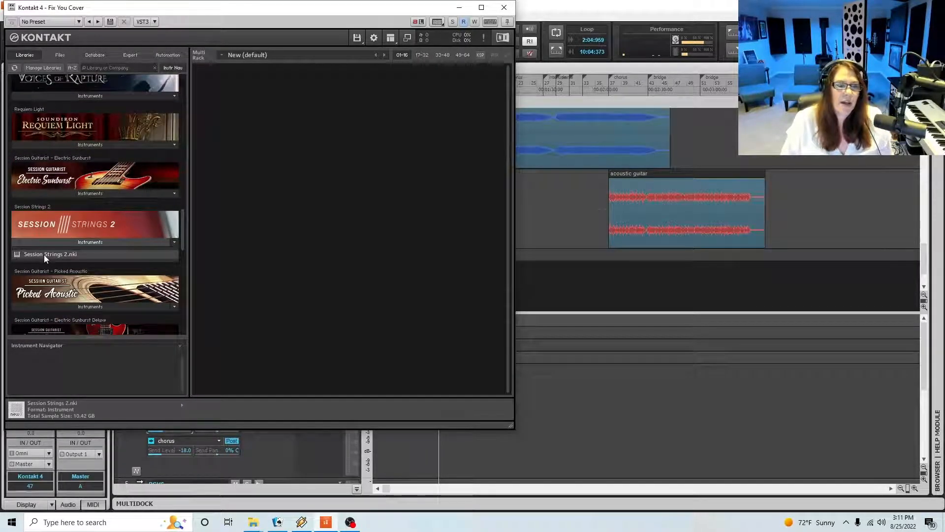
double_click(49, 253)
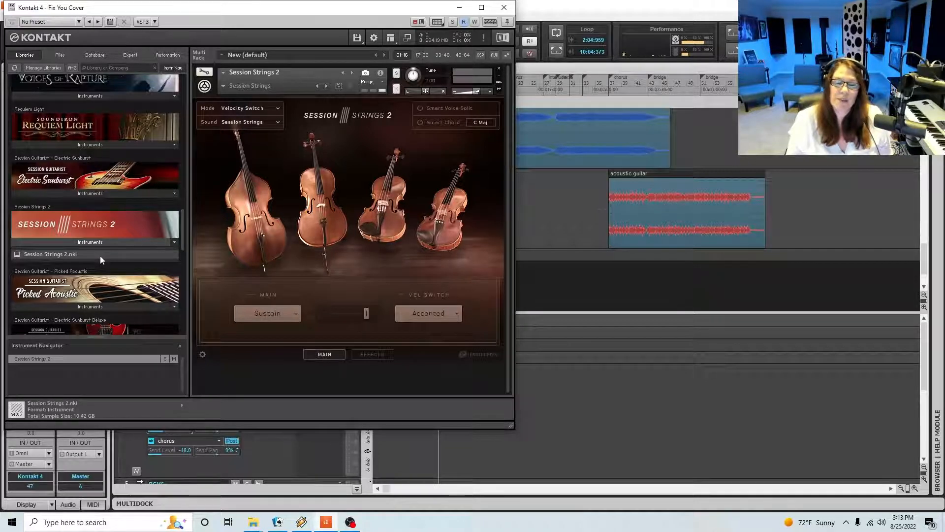
Set the Session Strings 2 sound to Orchestral and arm the Kontakt 4 track for recording
left_click(277, 123)
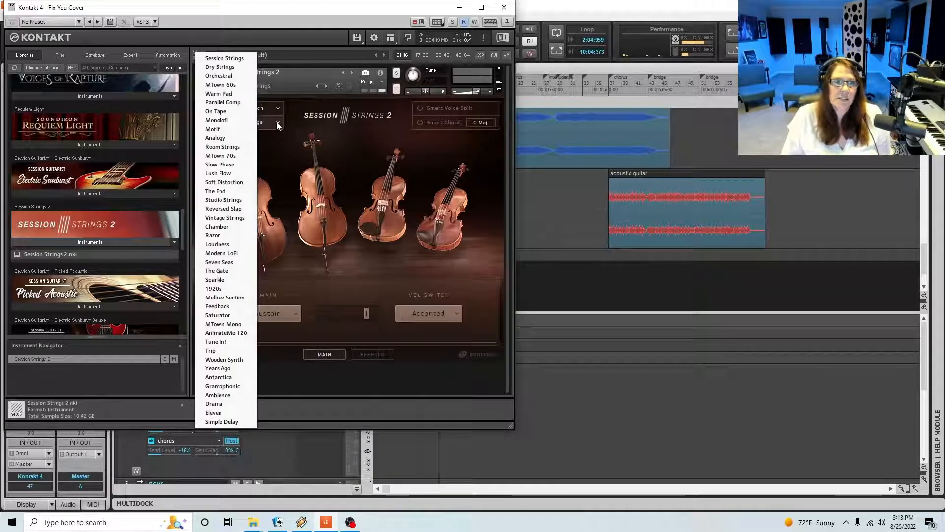
left_click(230, 76)
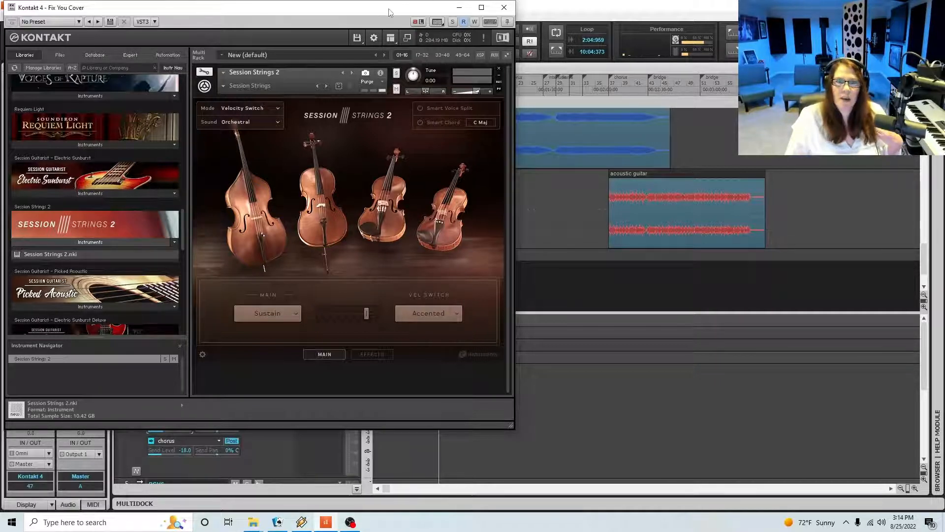
left_click_drag(388, 12, 720, 38)
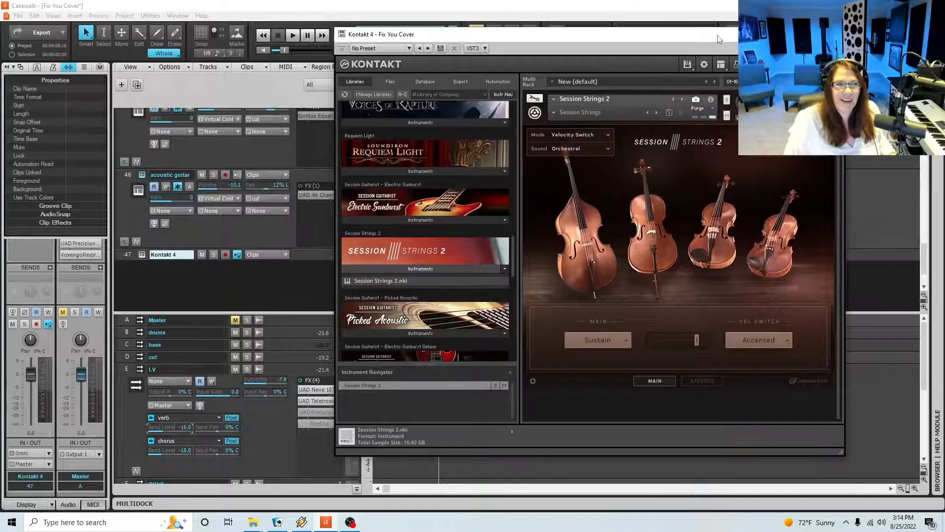
left_click(226, 256)
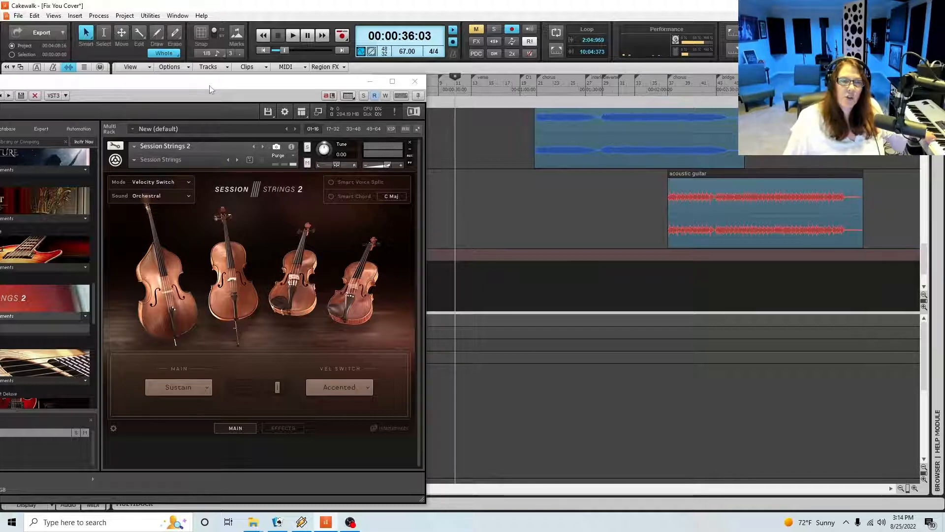
Record a short strings take on the Kontakt 4 track from 00:00:36:03, stop, and close the Kontakt window
left_click_drag(210, 87, 721, 139)
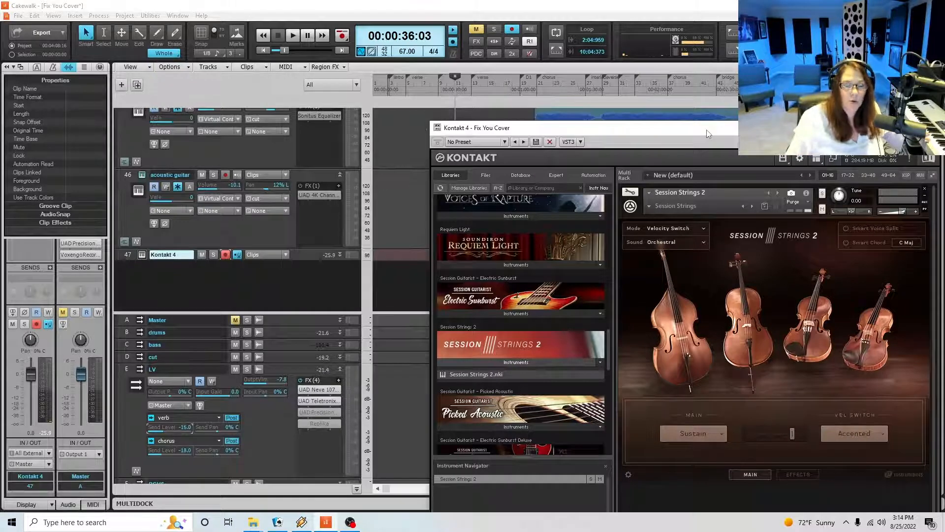
key("space")
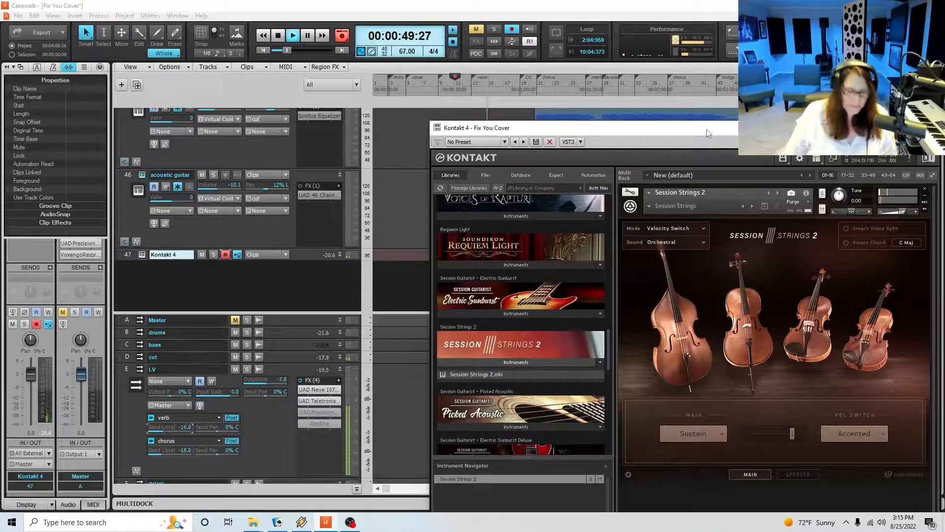
key("space")
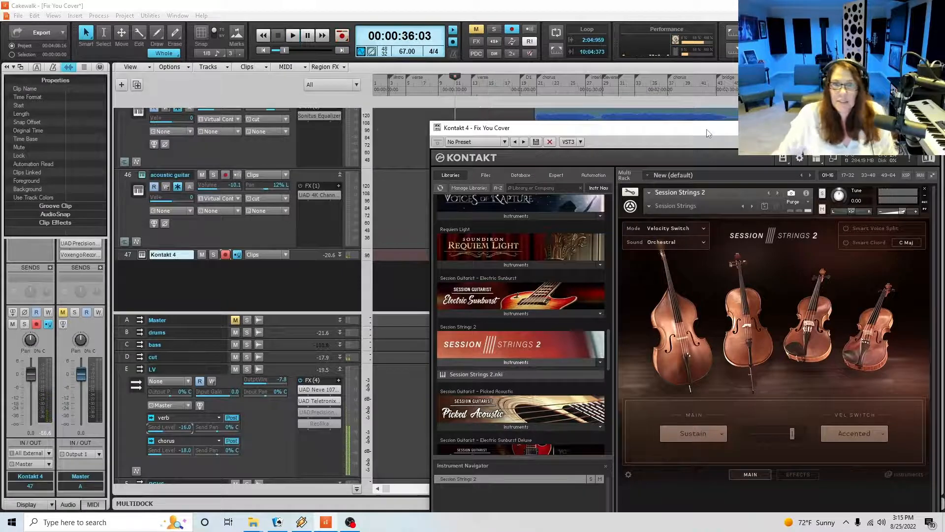
left_click(930, 128)
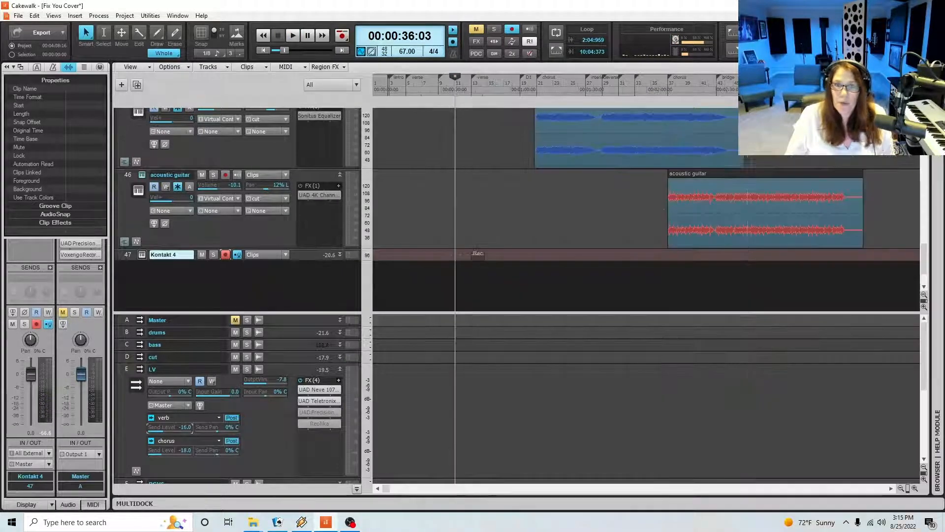
Expand the Kontakt 4 track, select its recorded strings clip and quantize it to a 1/8 duration
left_click(341, 255)
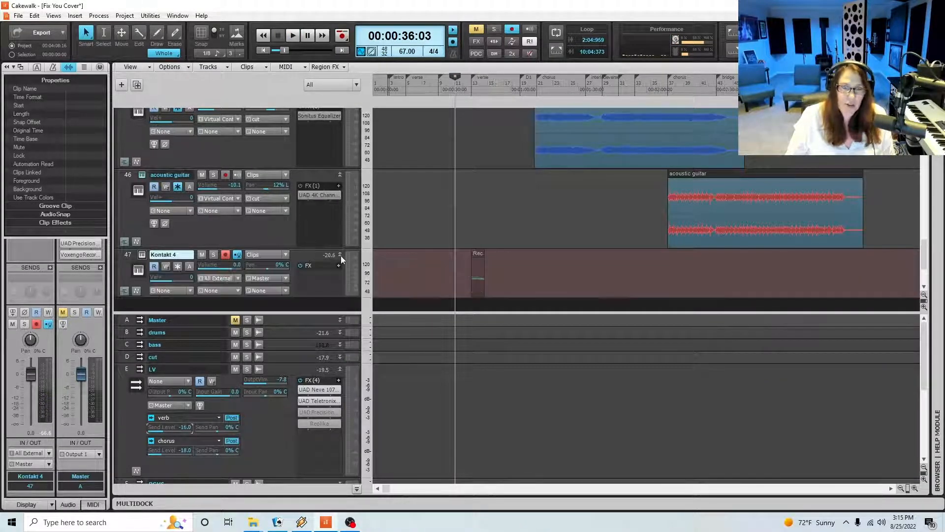
left_click_drag(463, 280, 525, 282)
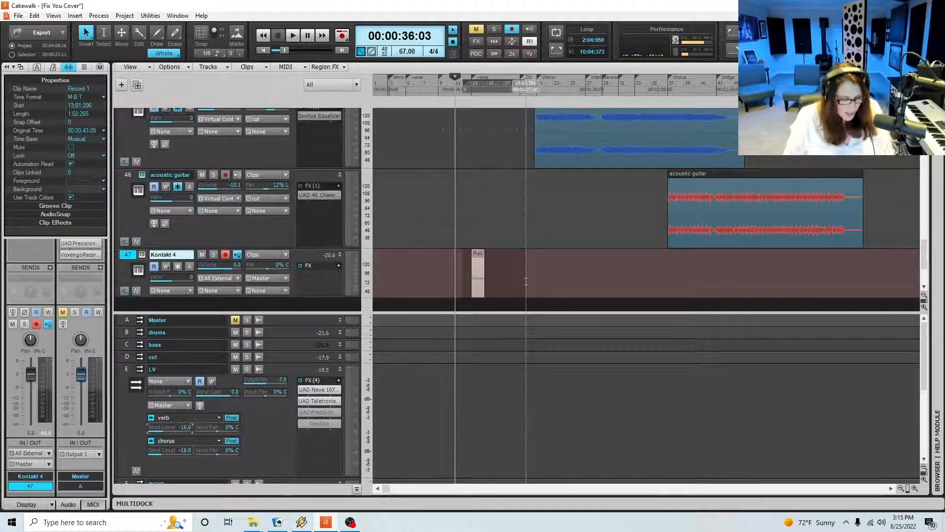
key("q")
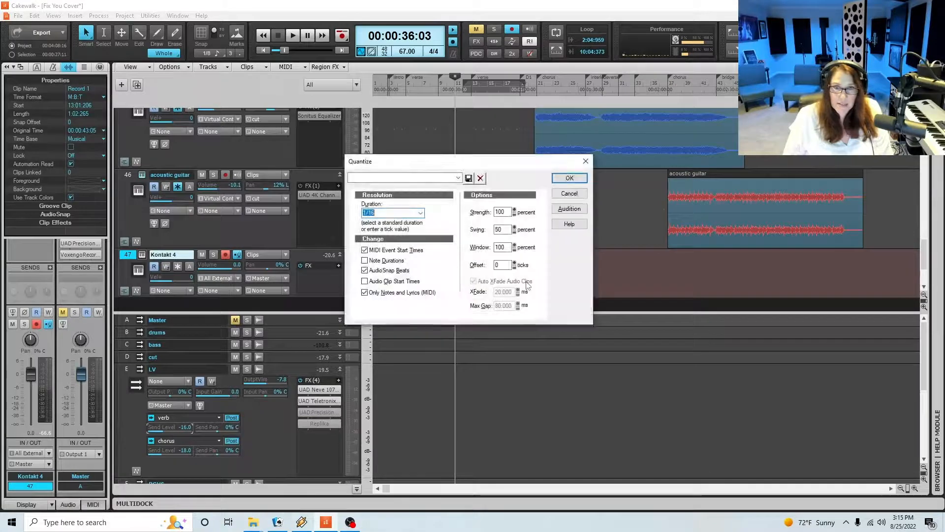
left_click(421, 213)
left_click(384, 247)
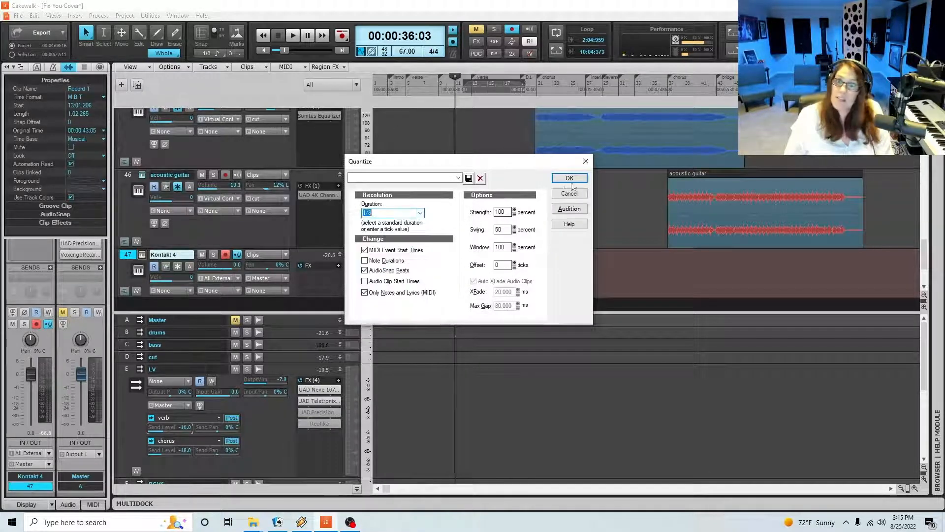
left_click(571, 179)
Examine the quantized strings notes in the Piano Roll, place the playhead at 00:00:42:09, and close the editor
double_click(478, 252)
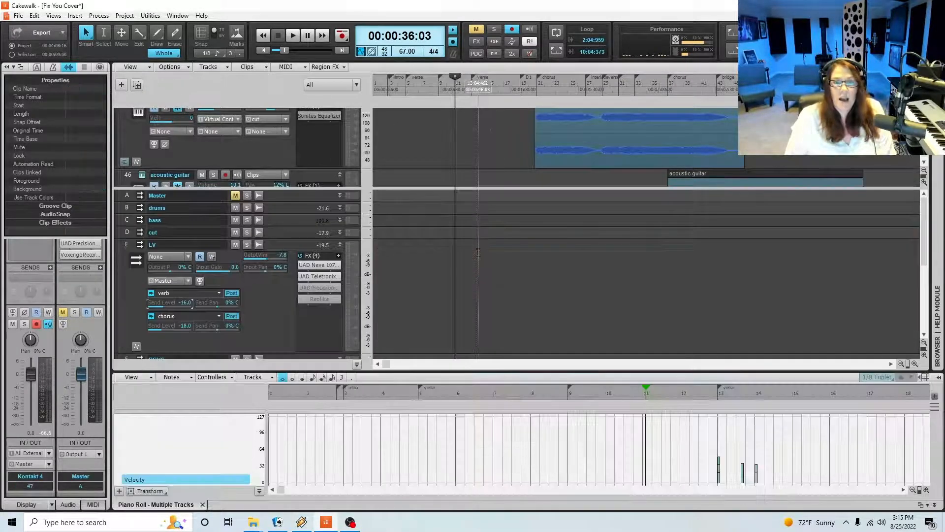
left_click_drag(498, 369, 525, 108)
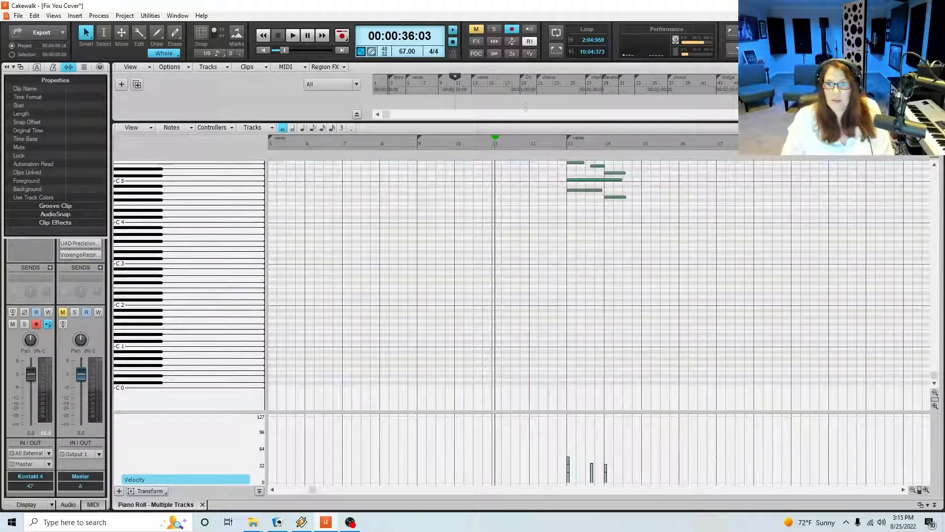
left_click(557, 148)
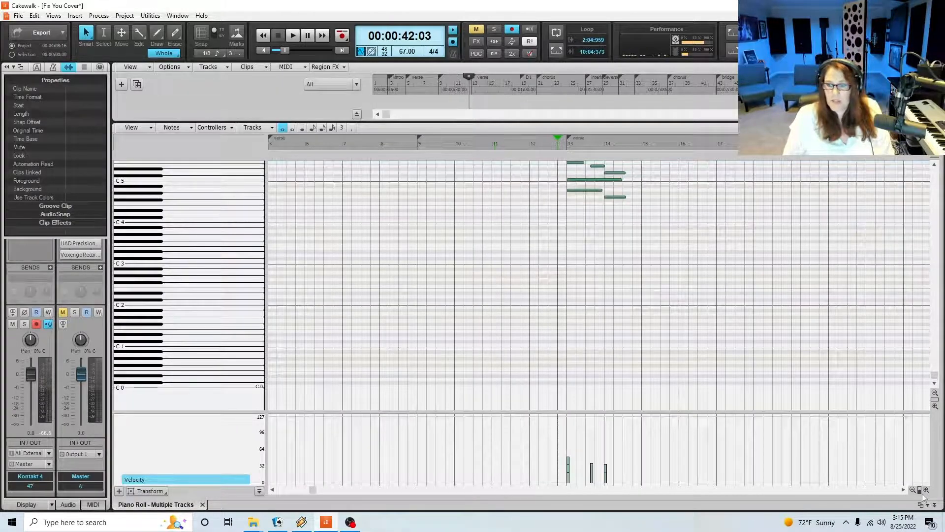
left_click(925, 490)
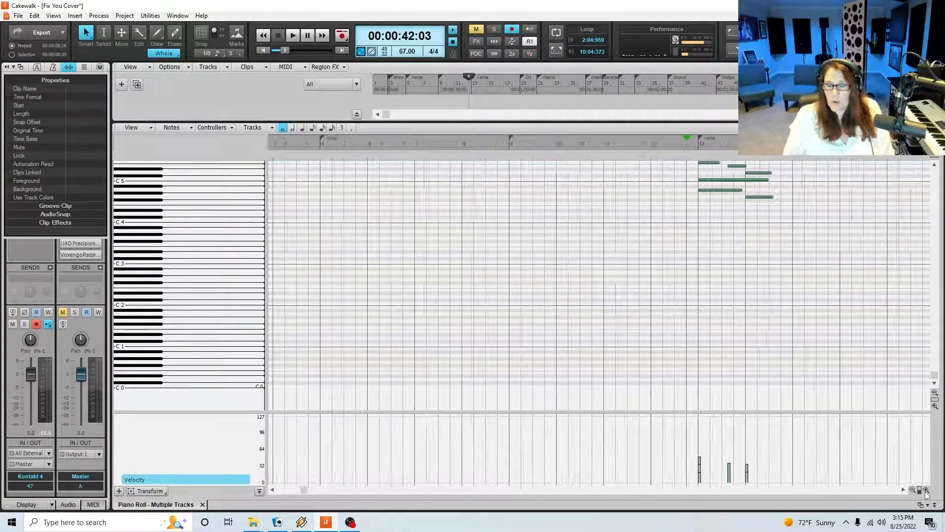
left_click(925, 490)
scroll(733, 330, "up", 4)
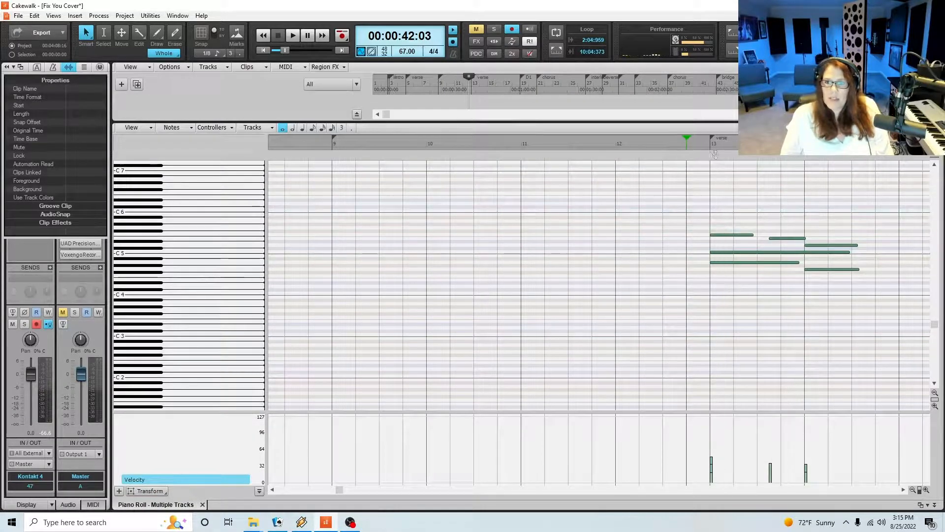
left_click(692, 143)
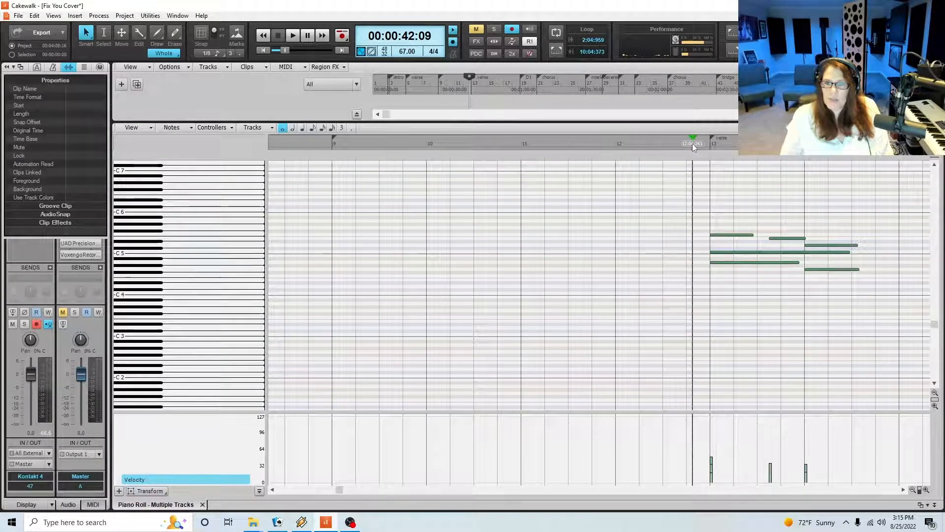
left_click(202, 504)
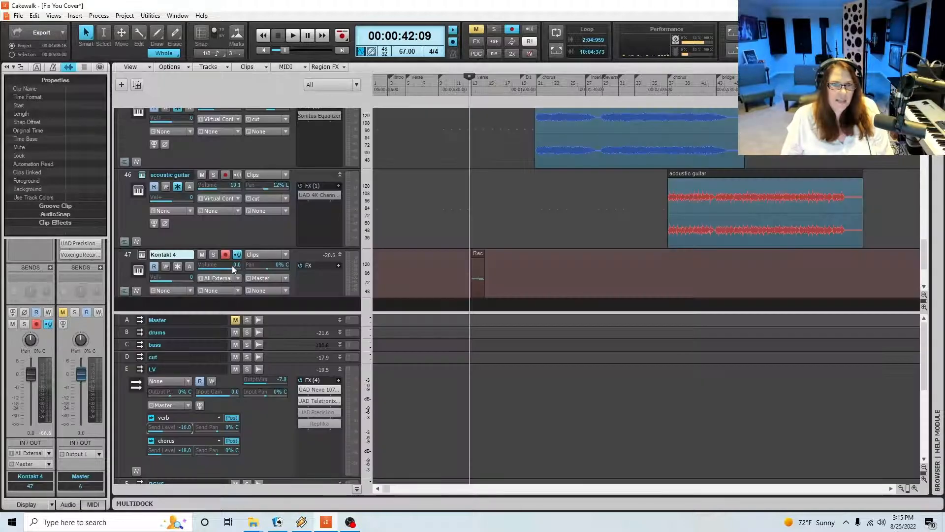
Lower the Kontakt 4 track volume to -4.0, play back the strings clip in the mix, and stop
left_click_drag(232, 265, 227, 265)
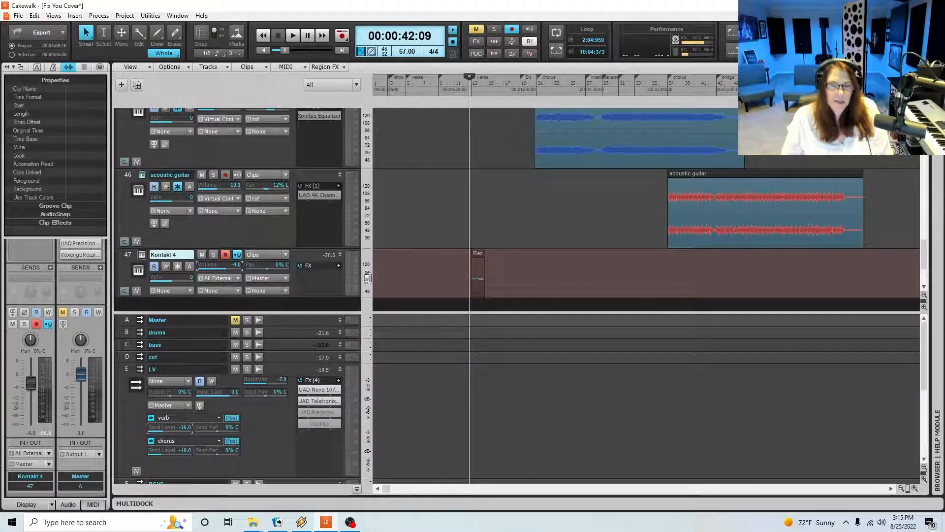
key("space")
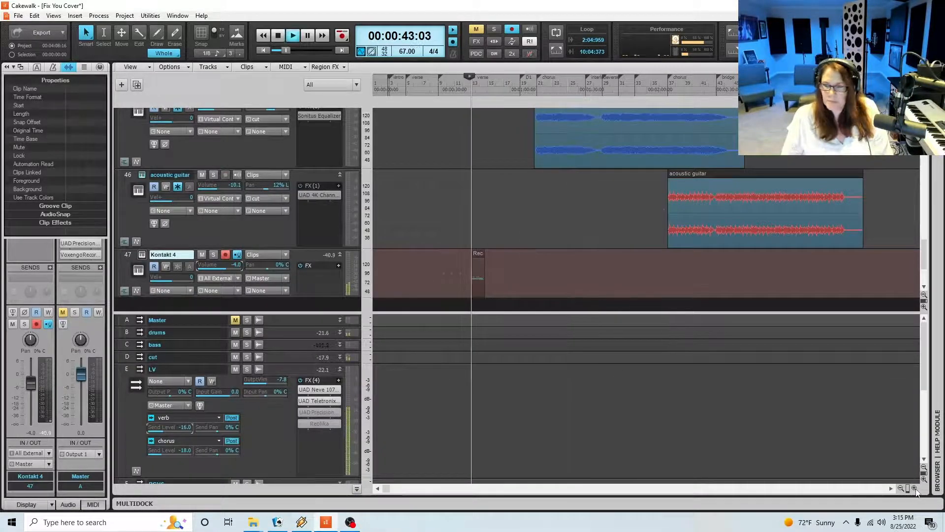
left_click(915, 488)
left_click(915, 489)
left_click(915, 488)
left_click(915, 488)
left_click(915, 489)
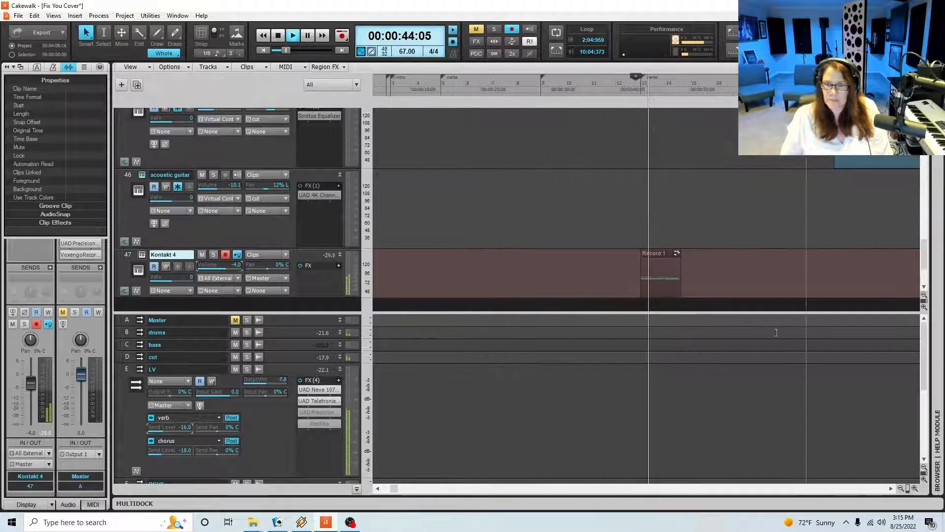
key("space")
Open the strings clip in the Piano Roll and extend the first two top notes to meet at beat 3 of measure 13
double_click(658, 257)
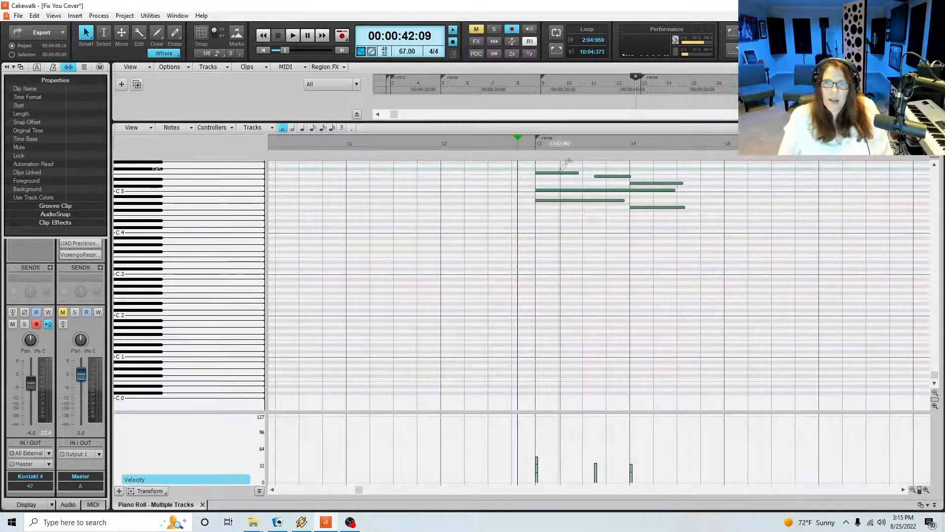
left_click(556, 173)
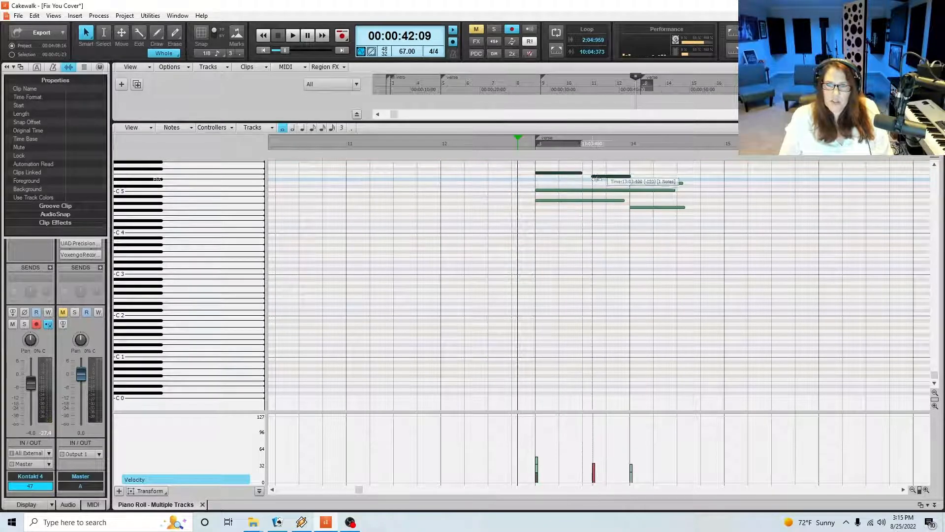
left_click_drag(595, 176, 589, 184)
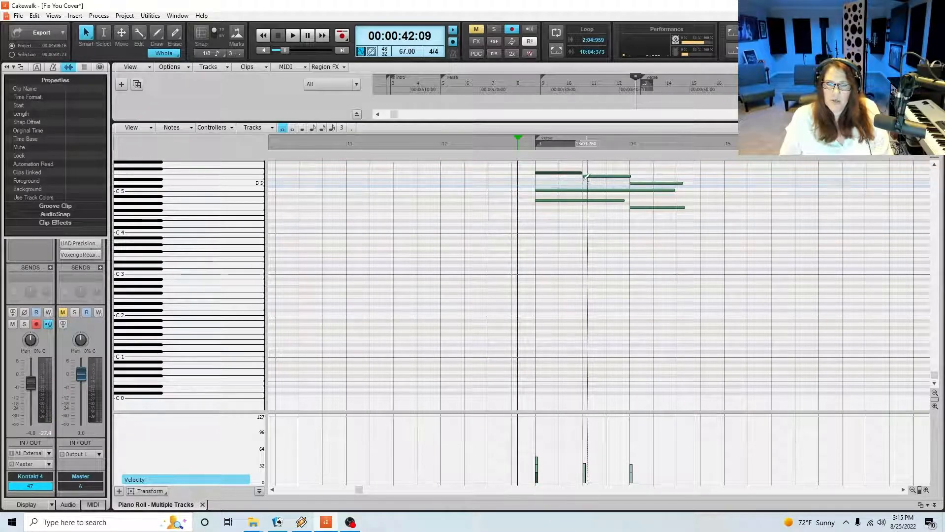
Select the three top melody notes and the long C5 note, and turn on snap to grid
left_click(559, 190)
left_click_drag(559, 164, 660, 180)
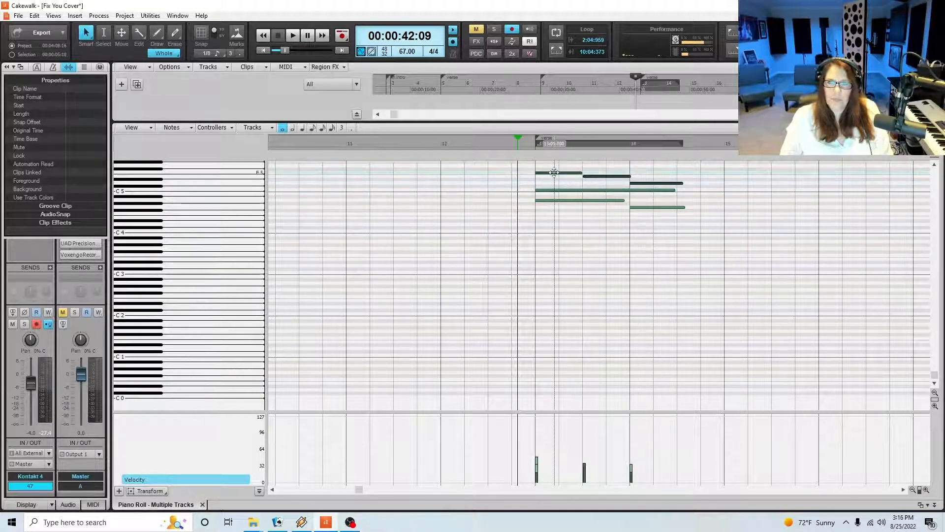
key("n")
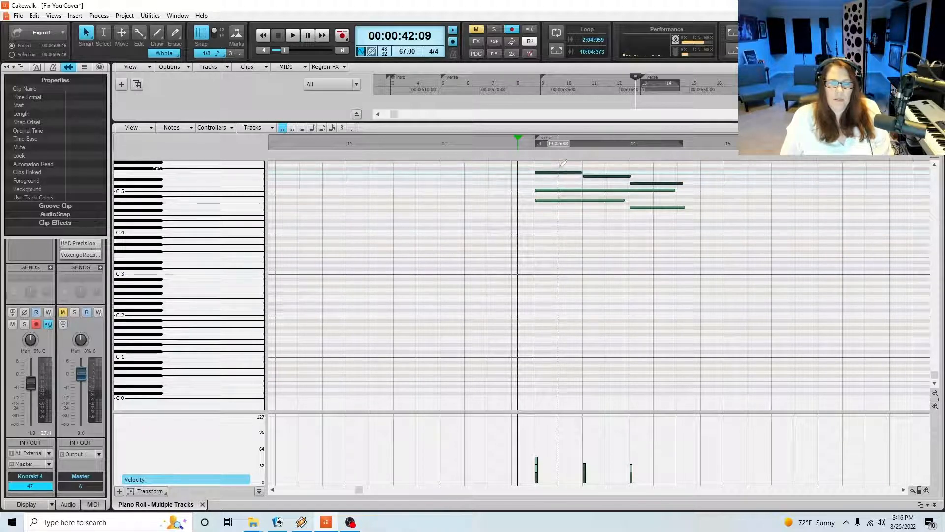
left_click_drag(557, 163, 677, 190)
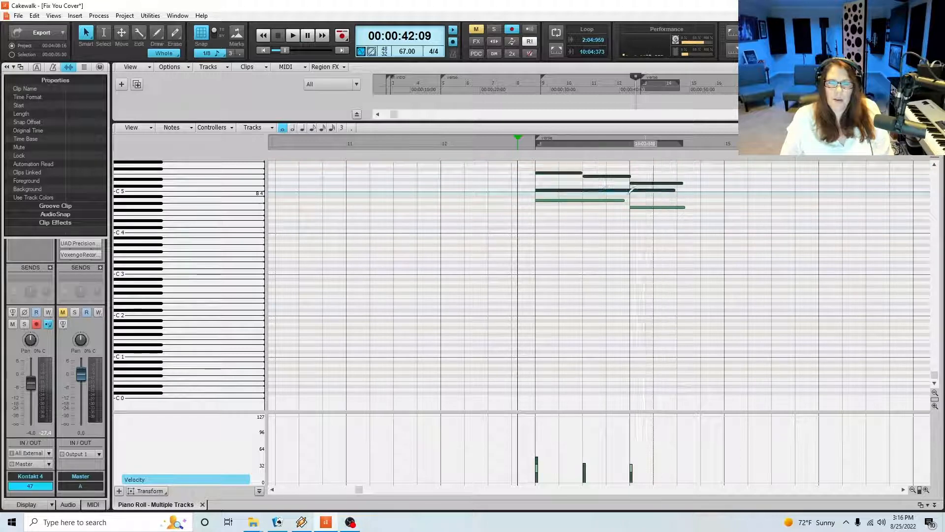
Draw an F3 and a C4 note at the start of measure 13, each shortened to two beats
left_click(538, 251)
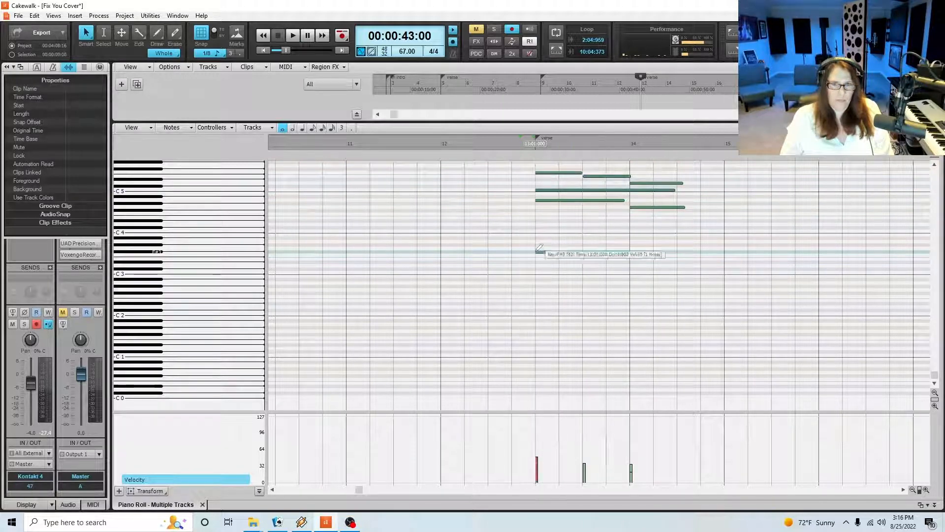
left_click_drag(554, 251, 557, 255)
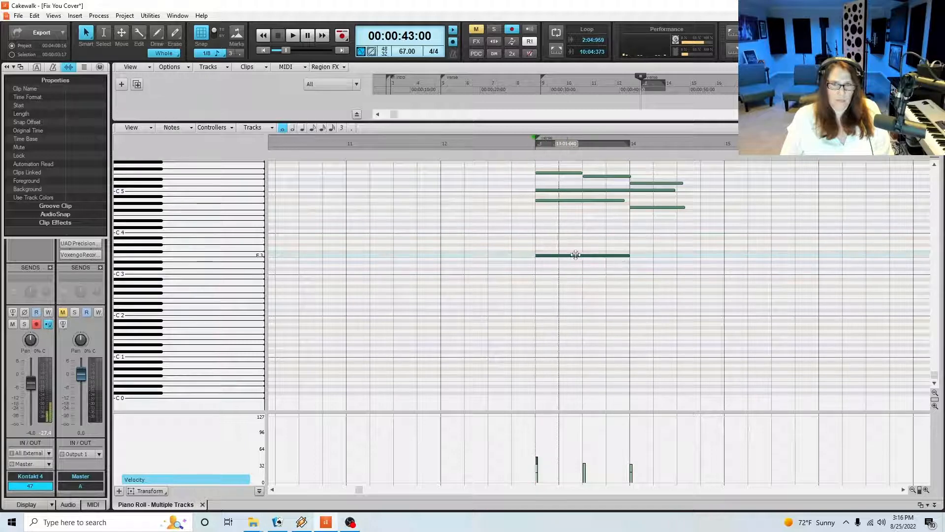
left_click_drag(628, 255, 584, 256)
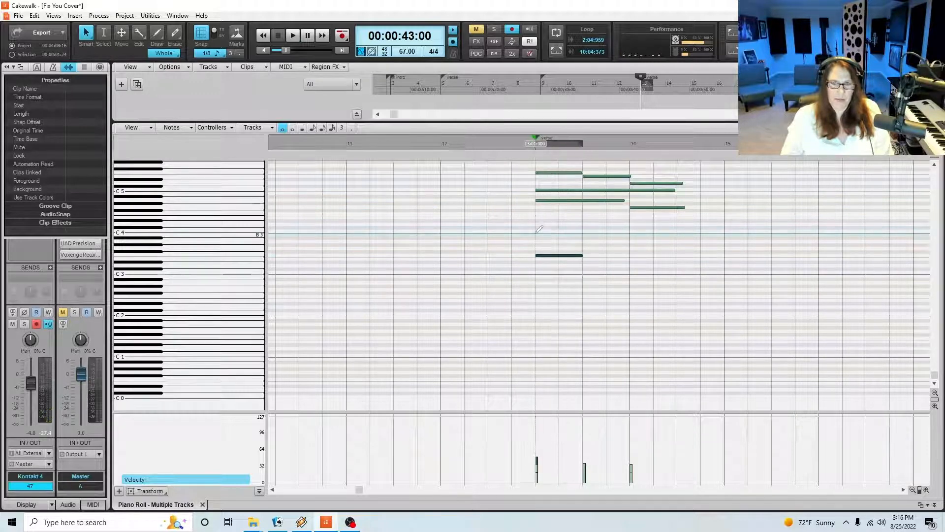
left_click(580, 231)
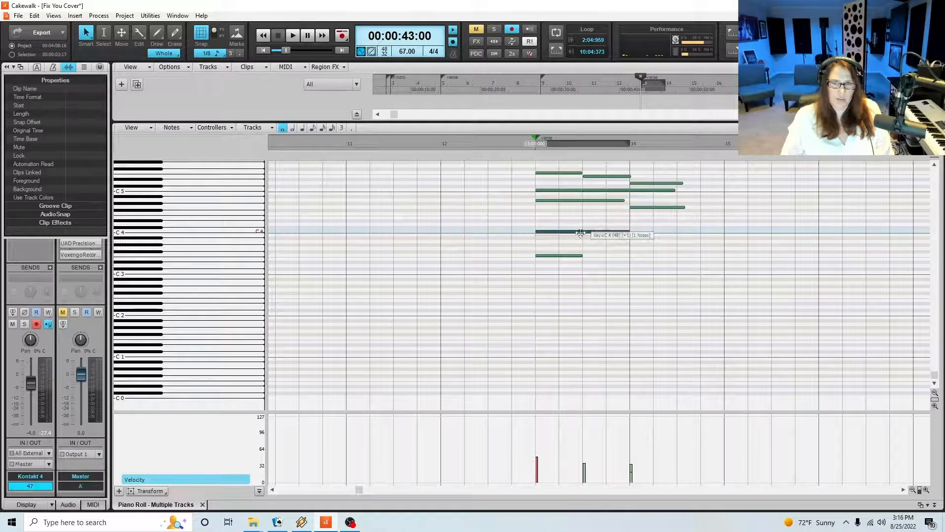
left_click_drag(629, 231, 583, 237)
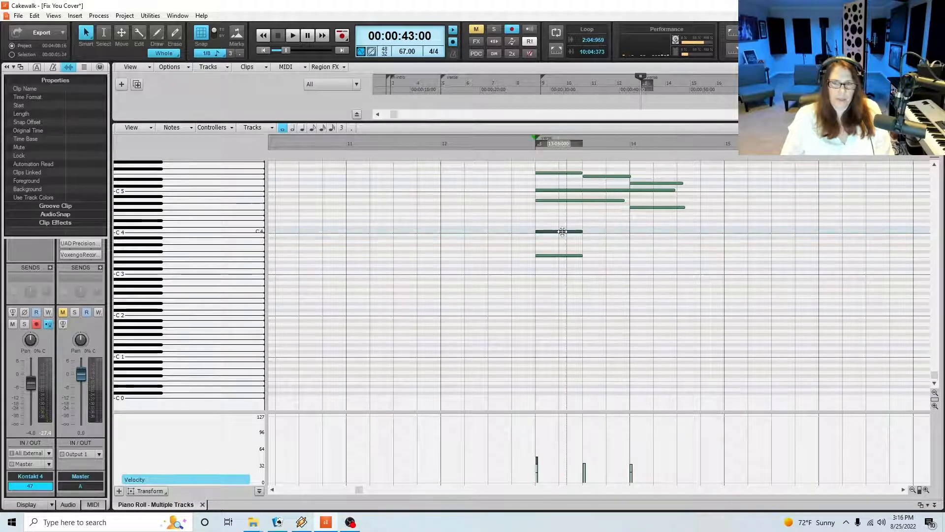
Shorten the recorded A4 note to two beats and delete all the other recorded strings notes
left_click(571, 200)
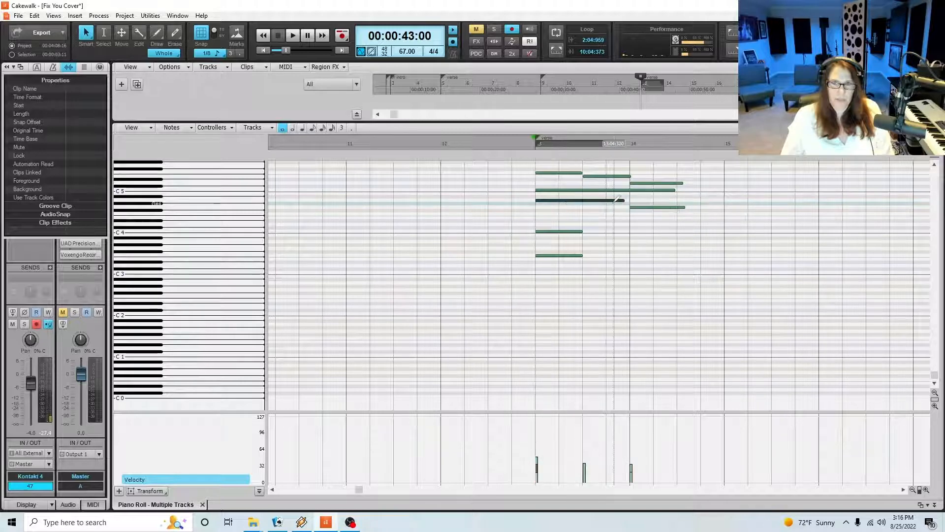
left_click_drag(616, 199, 583, 200)
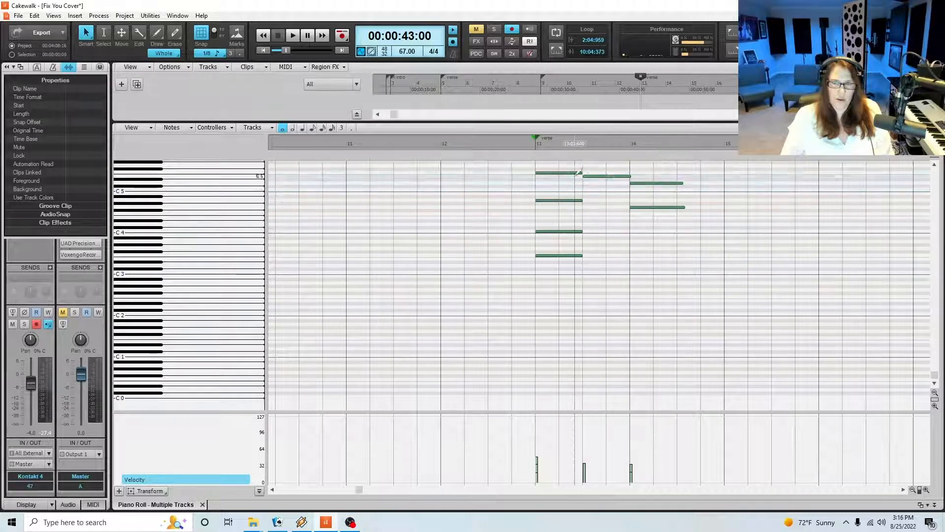
right_click(611, 176)
right_click(647, 183)
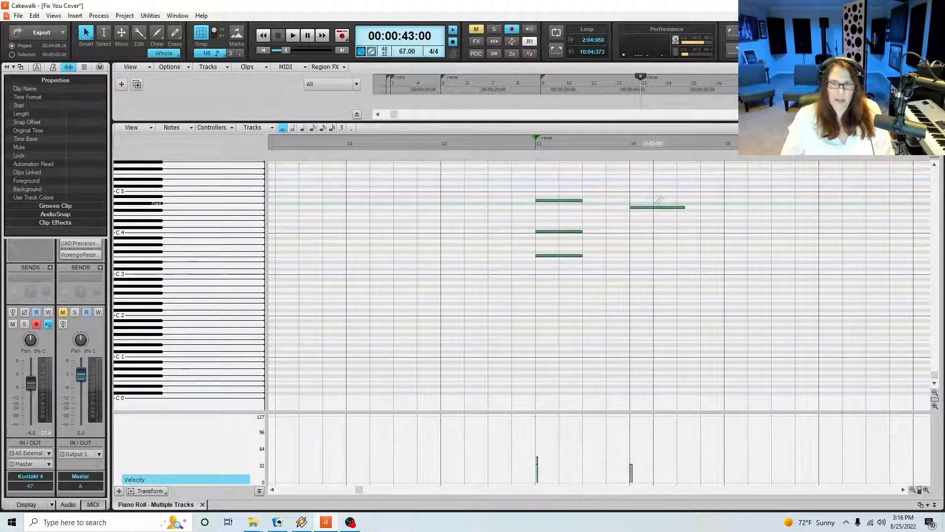
right_click(657, 208)
Draw a two-beat G4 note at beat 3 of measure 13 and set the drawing duration to a half note
left_click(560, 201)
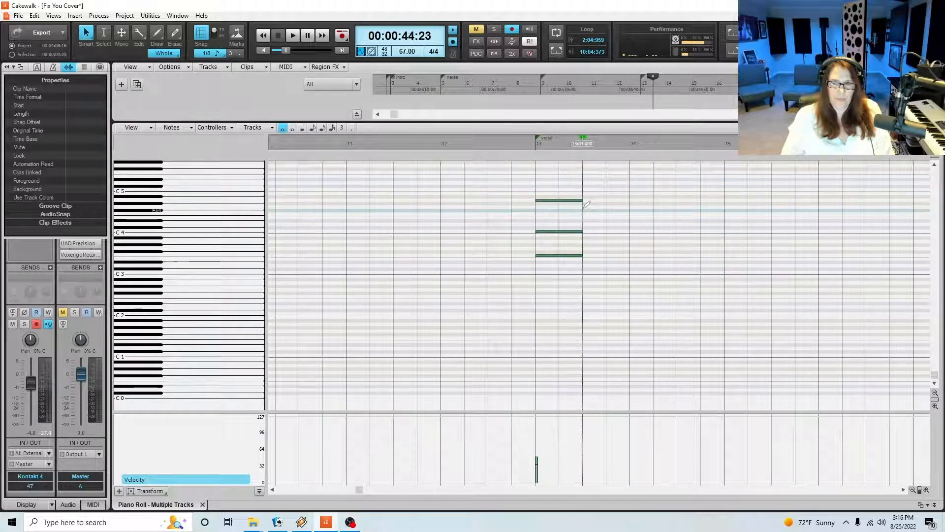
left_click(598, 211)
left_click_drag(598, 210, 598, 208)
left_click_drag(675, 207, 630, 217)
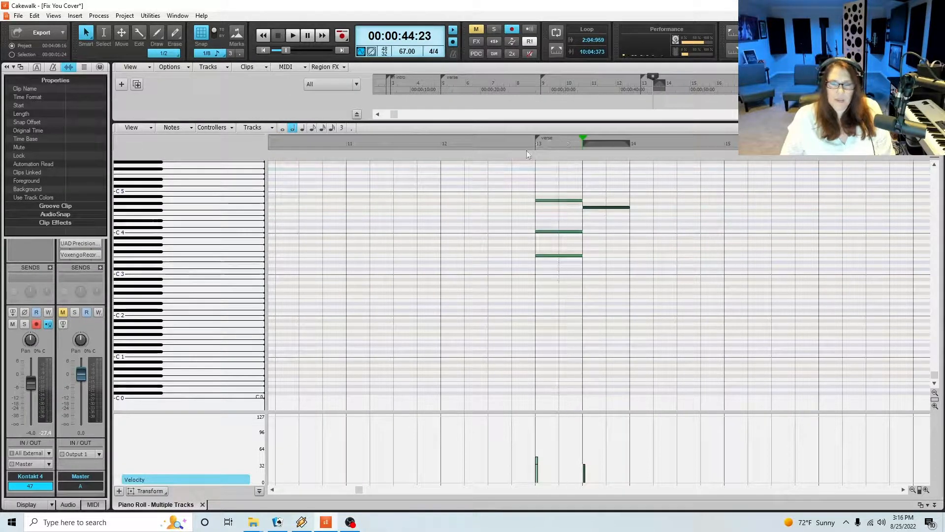
Play the strings part from 00:00:42:21 and add a half-note A3 at beat 3 of measure 13
left_click(525, 147)
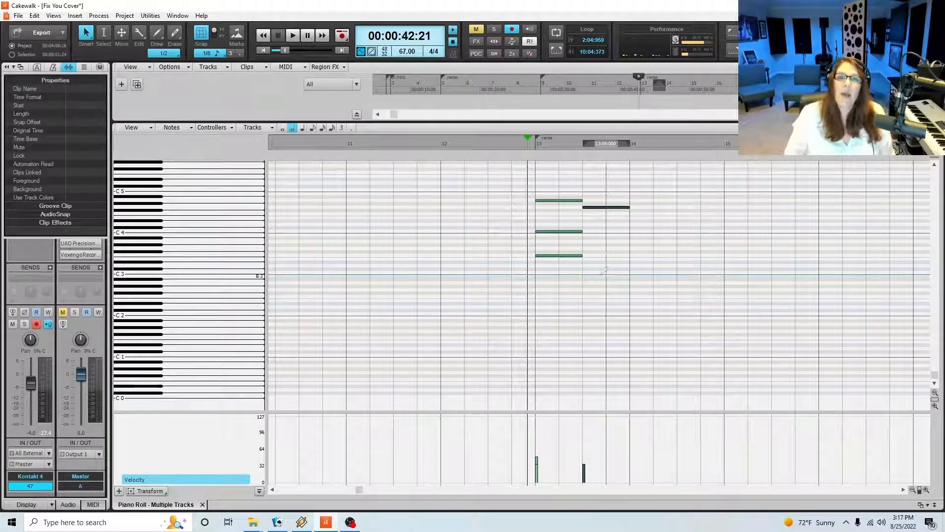
left_click(560, 255)
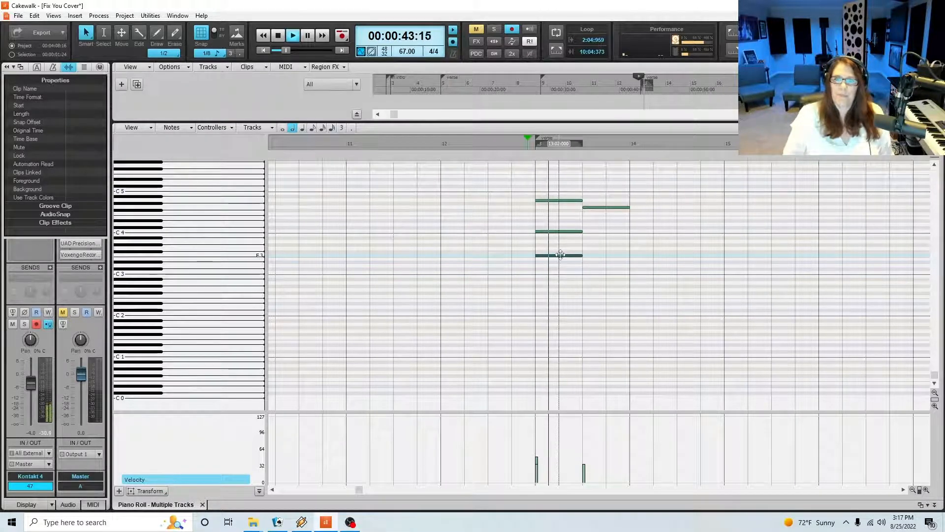
left_click(586, 242)
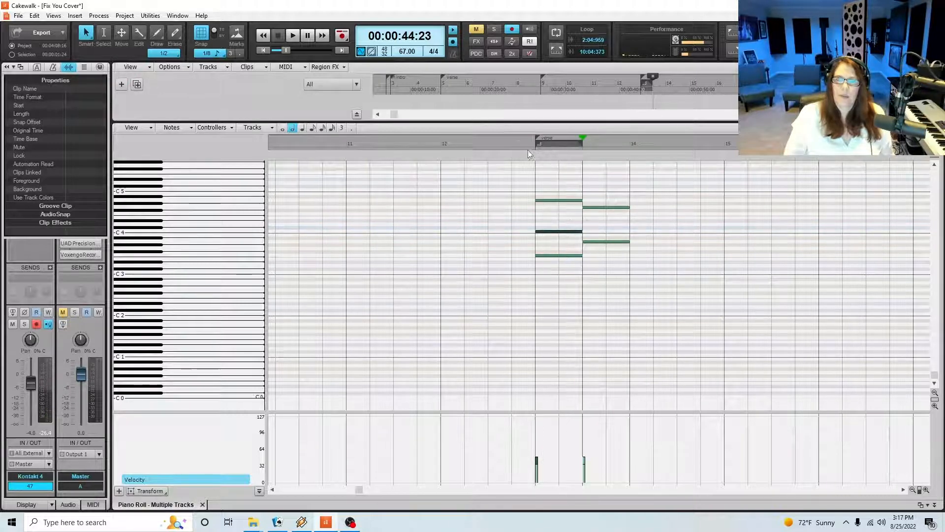
Replay the chords from just before measure 13, add a half-note E4 at beat 3, and check the C4 note
left_click(527, 147)
key("space")
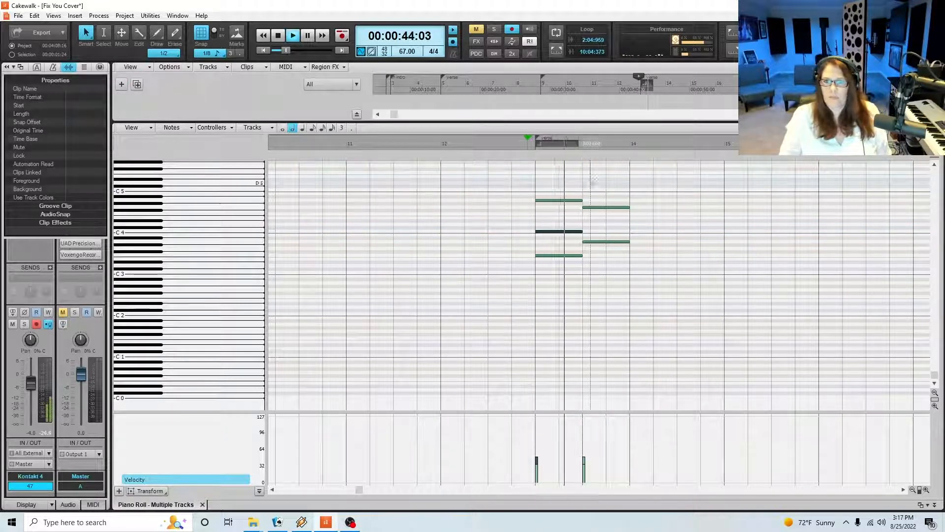
key("space")
left_click_drag(588, 217, 601, 217)
left_click(526, 147)
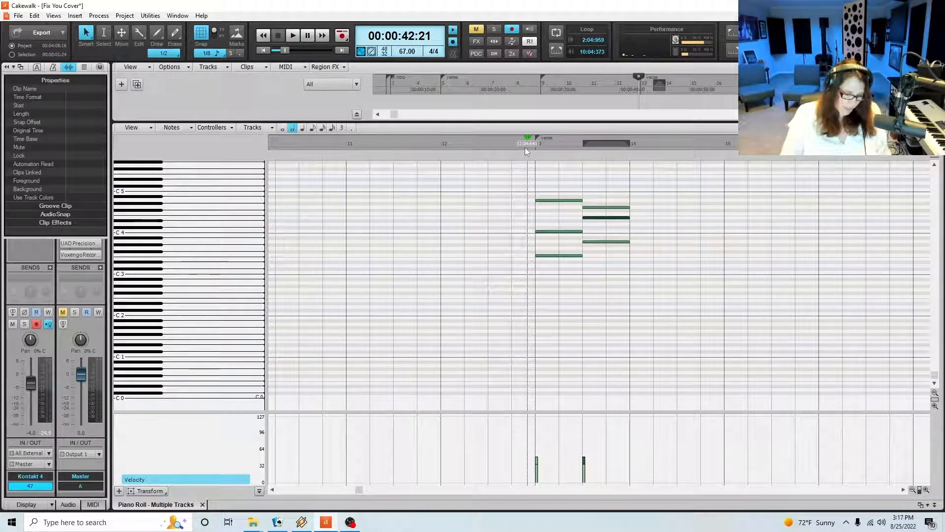
left_click(563, 231)
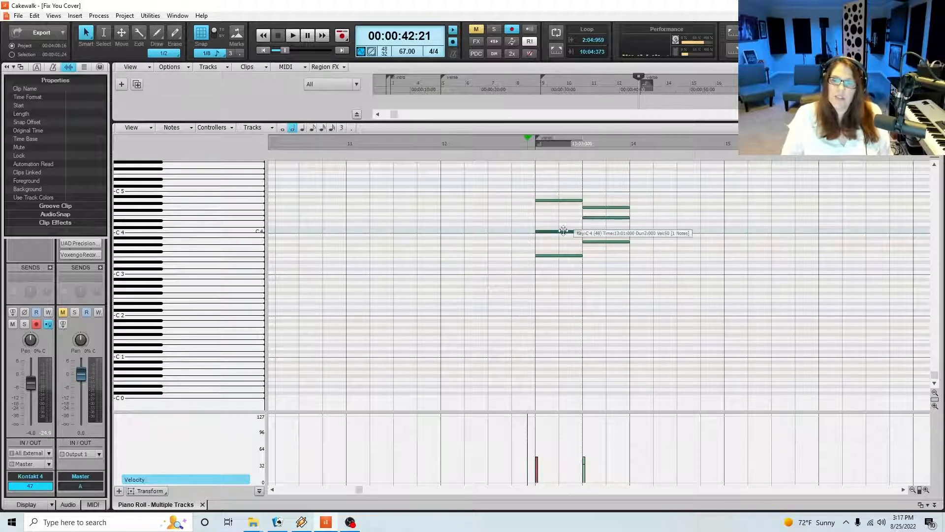
Draw a half-note D4 at beat 1 and a half-note C4 at beat 3 of measure 14
left_click(601, 218)
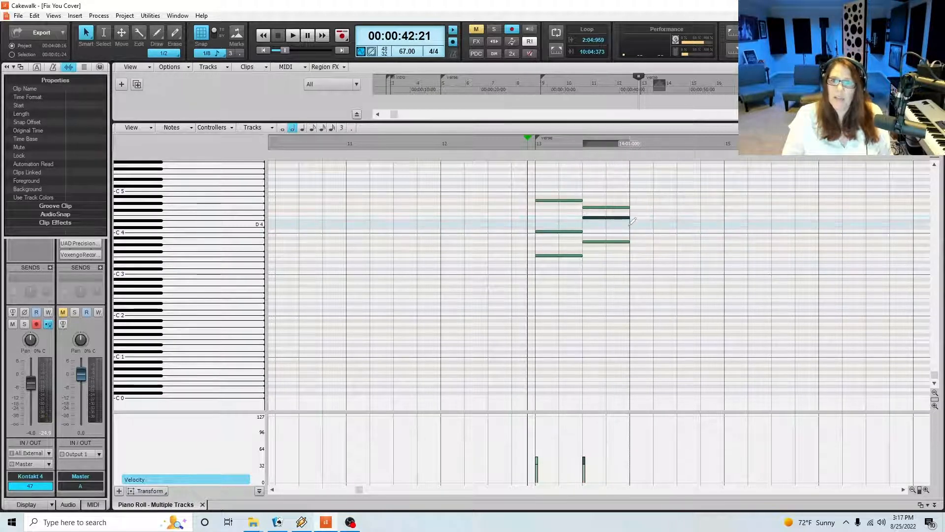
left_click(630, 224)
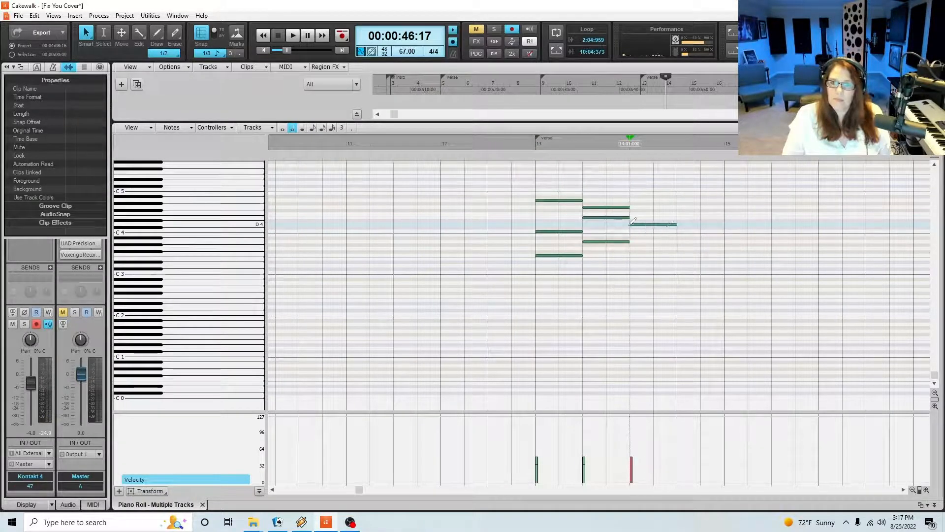
left_click(682, 231)
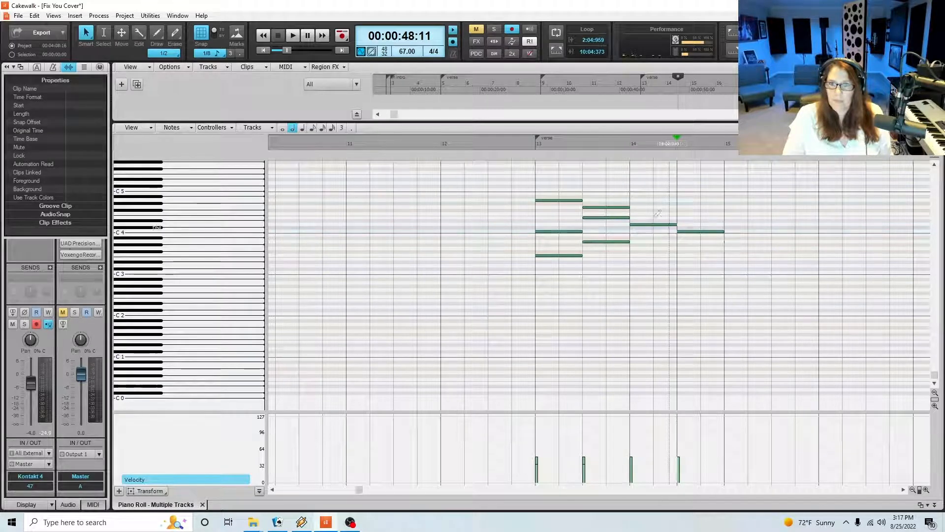
Add a C5 at the start of measure 14, play the part, and lengthen that note to fill the whole measure
left_click(610, 207)
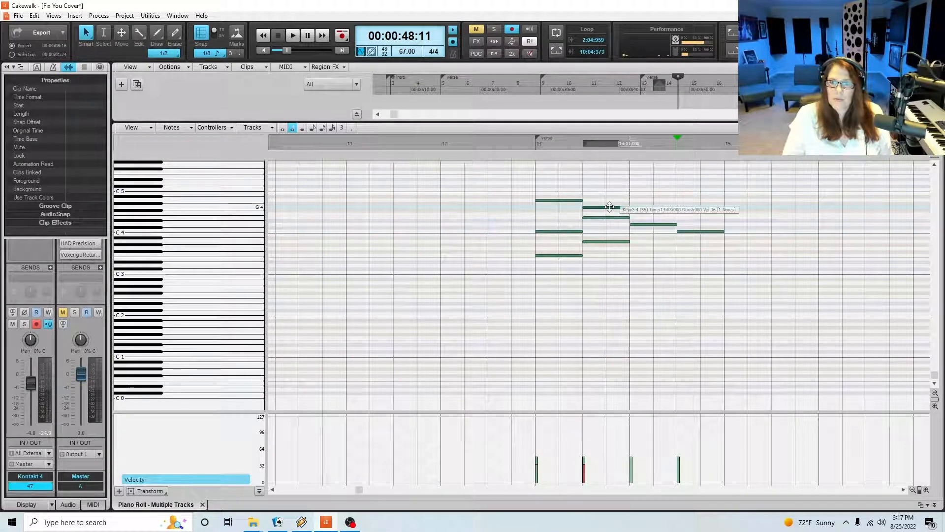
left_click(631, 185)
left_click(633, 189)
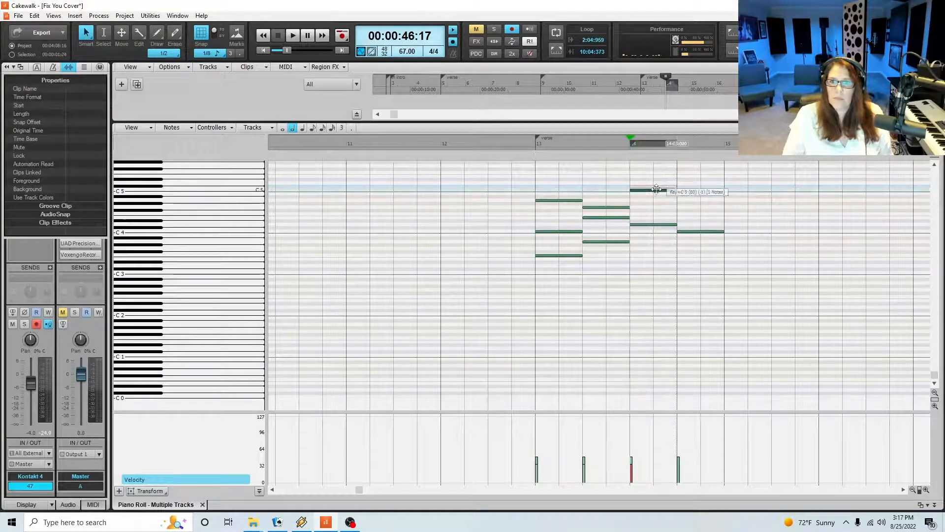
left_click(530, 148)
key("space")
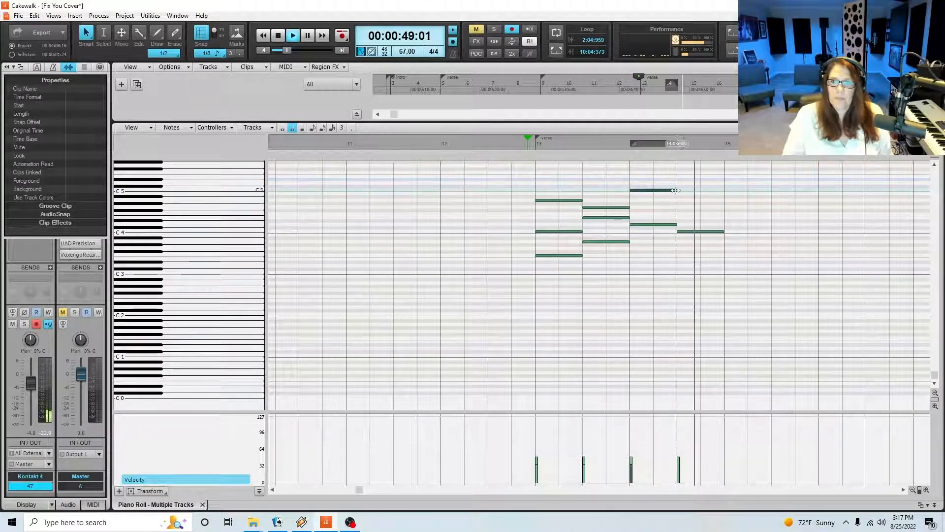
key("space")
left_click_drag(675, 190, 723, 190)
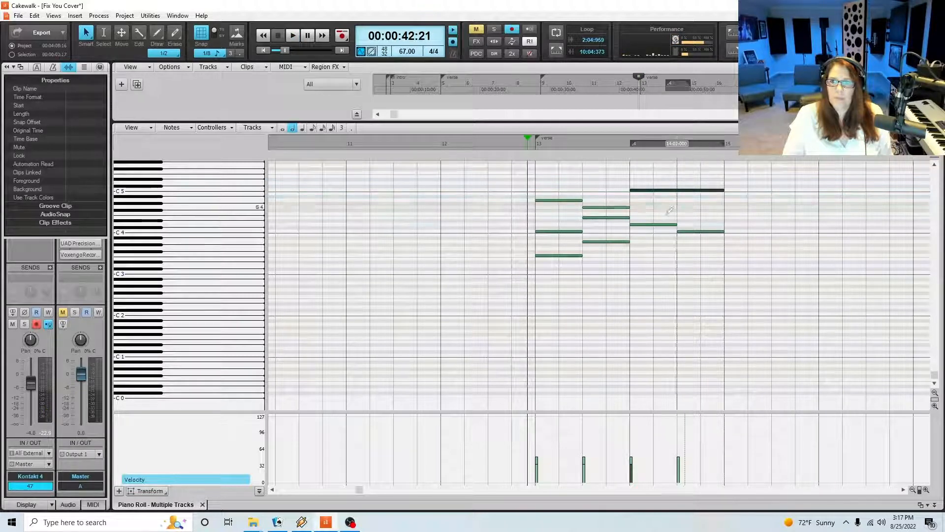
Add a half-note D3 at beat 1 and a half-note C3 at beat 3 of measure 14, and replay from just before measure 13
left_click(604, 242)
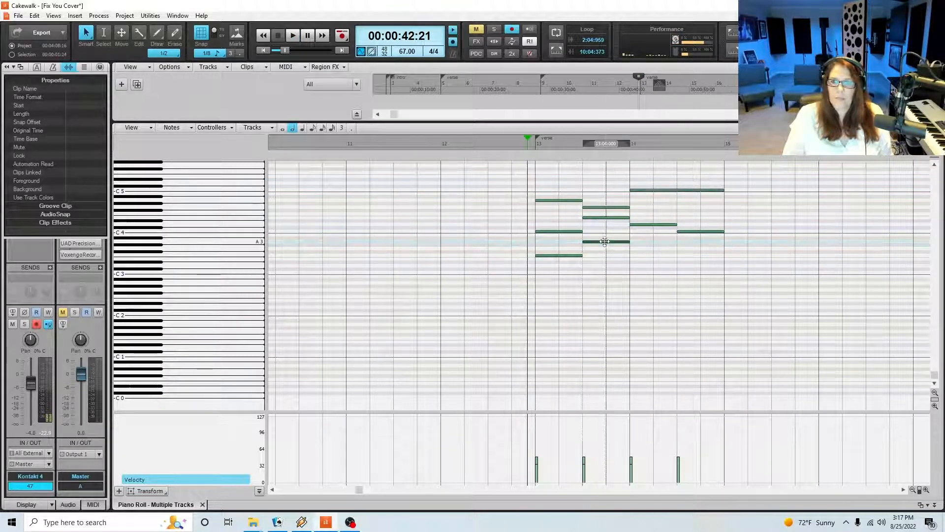
left_click(631, 266)
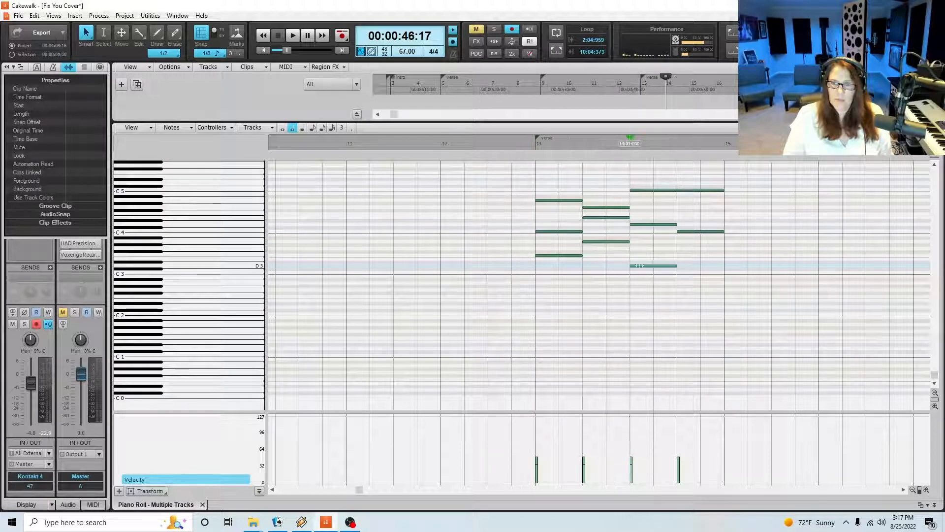
left_click(680, 273)
left_click(526, 145)
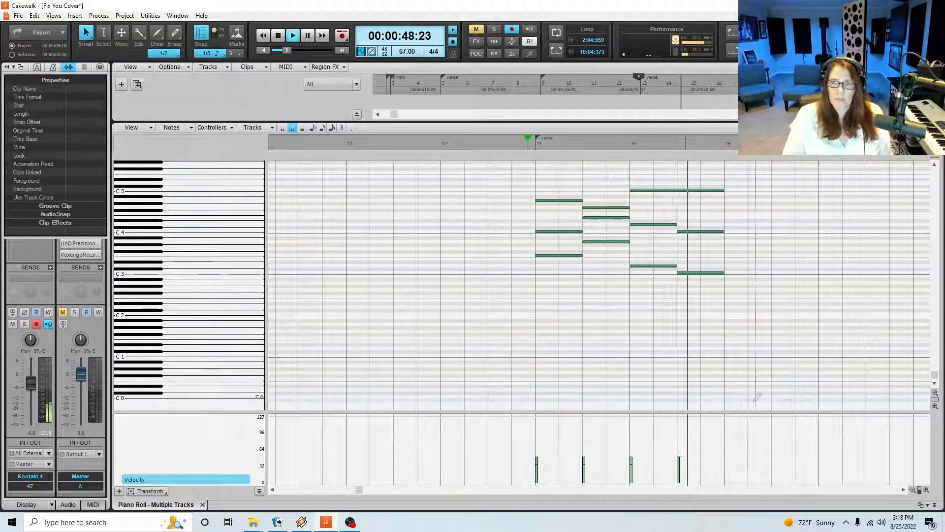
key("space")
Return to the track view, lower the LV bus output volume to -26.5, and play the strings section with the mix
left_click(202, 504)
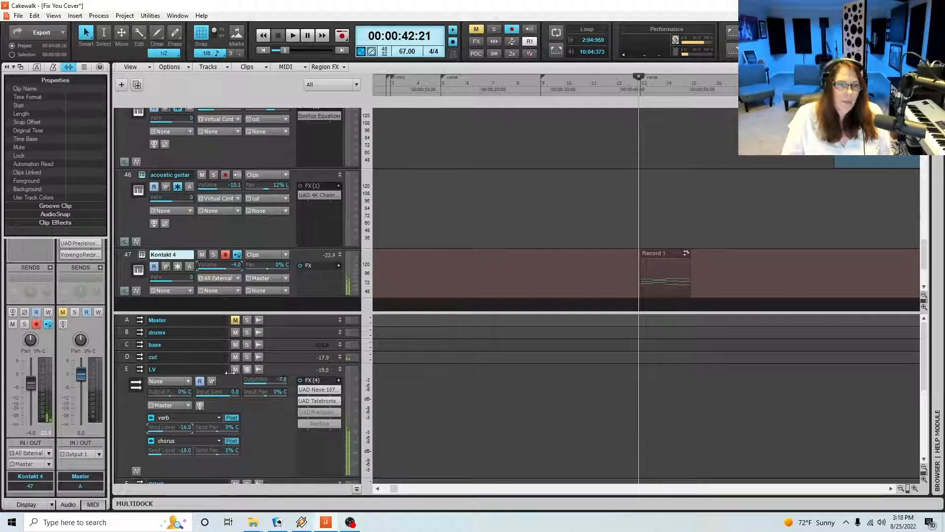
left_click(271, 384)
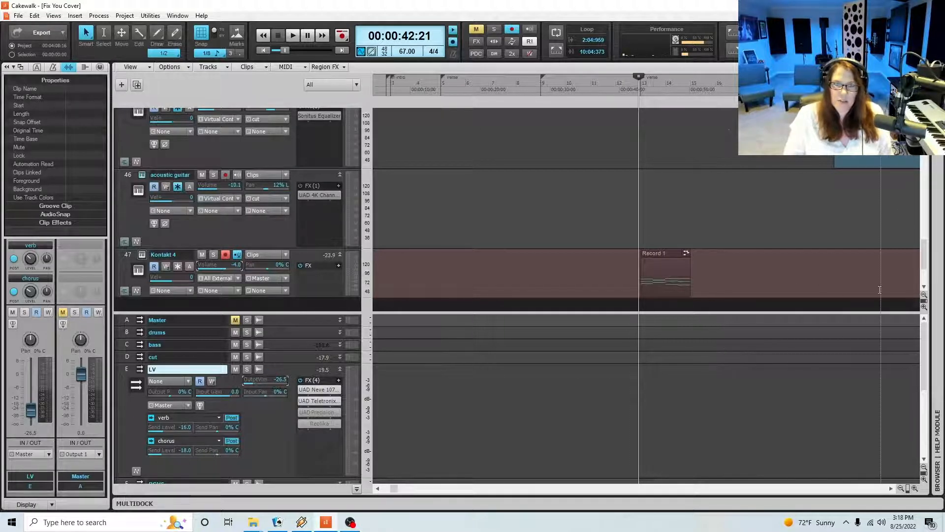
key("space")
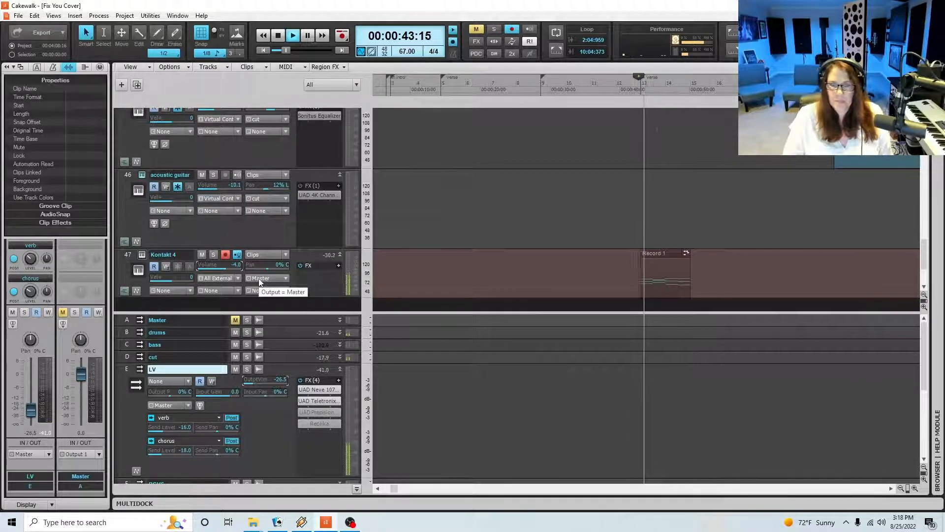
left_click(914, 488)
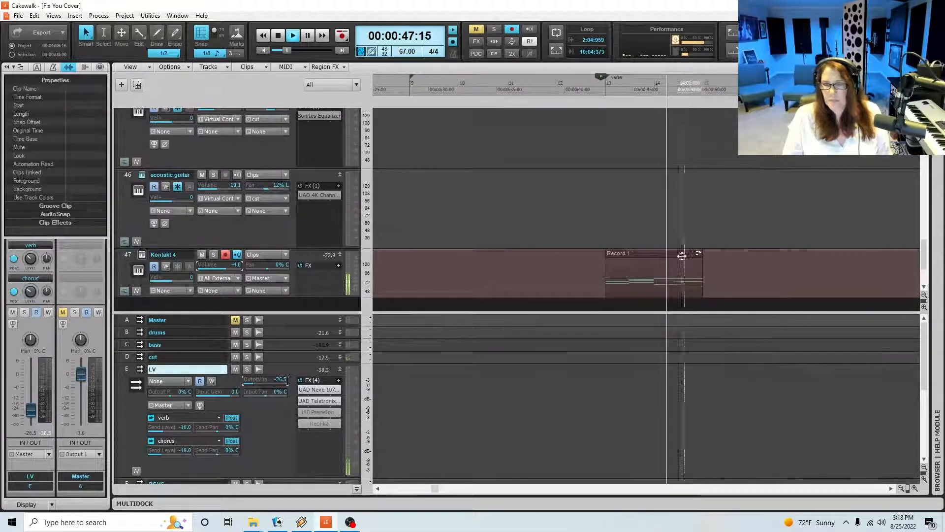
key("space")
Reopen the strings clip's notes, play measure 14, and extend its D4 to three beats with the C4 trimmed to start at beat 4
double_click(650, 287)
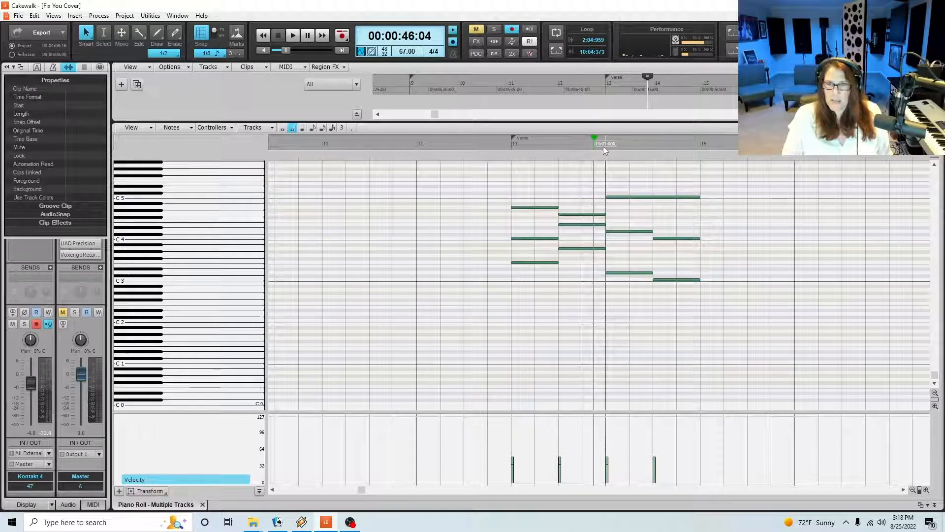
left_click(604, 146)
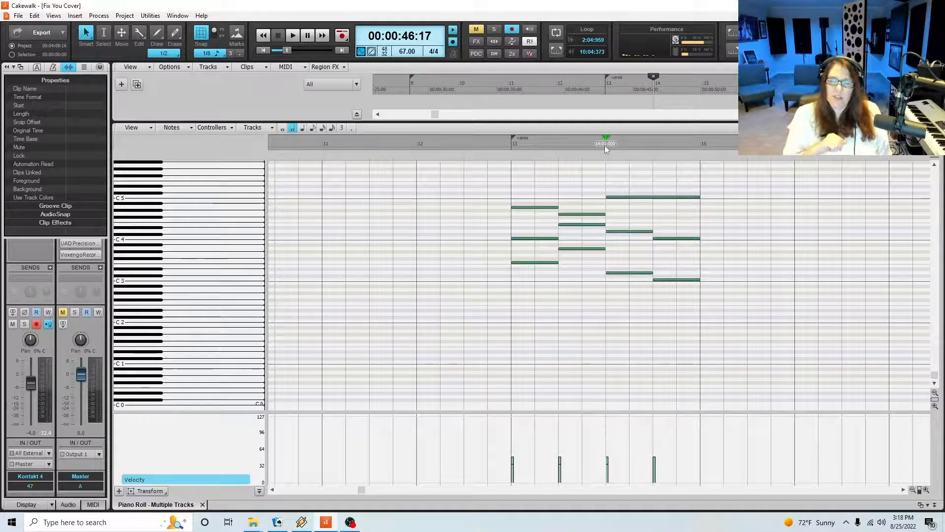
key("space")
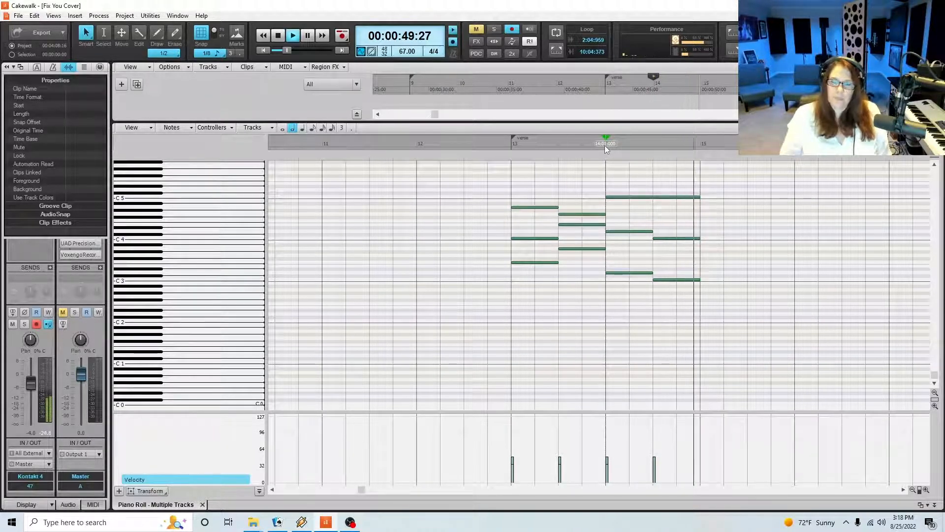
key("space")
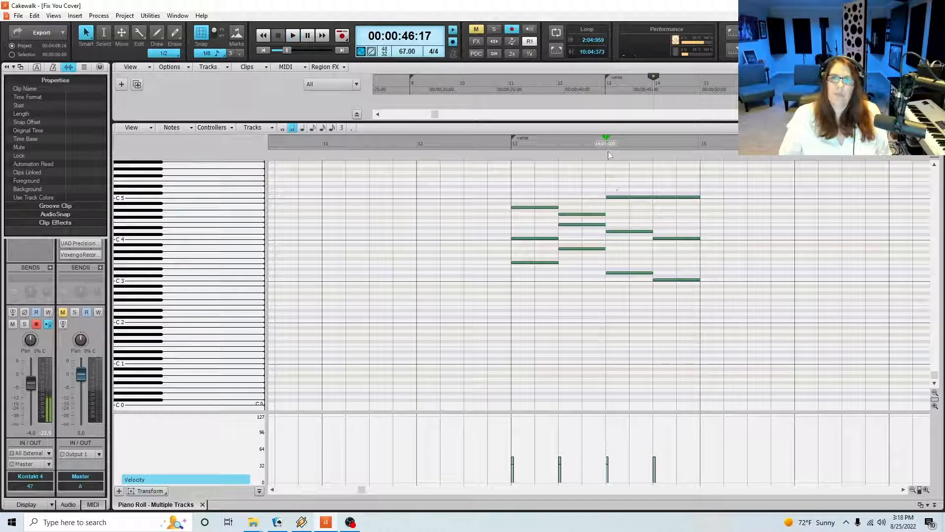
left_click(628, 231)
left_click_drag(655, 239, 676, 232)
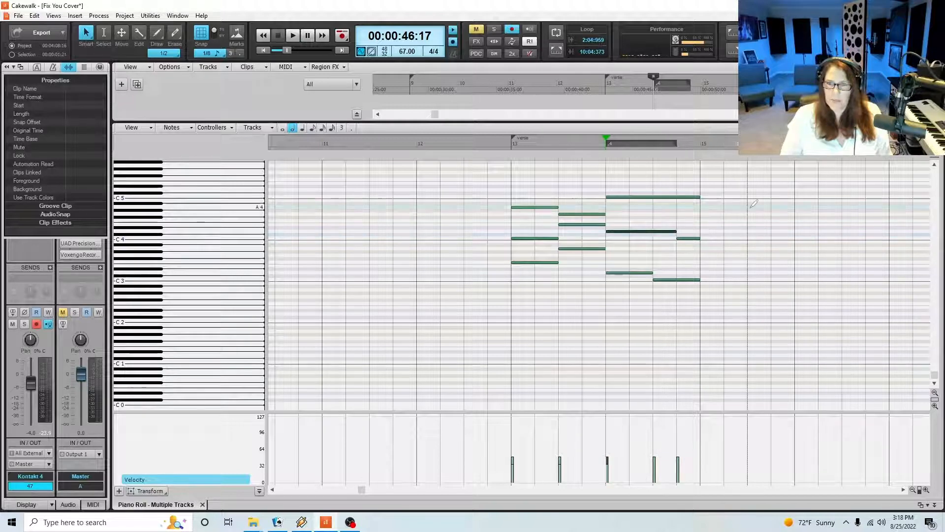
Replay measure 14 and extend its D3 to three beats, trimming the C3 to start at beat 4
key("space")
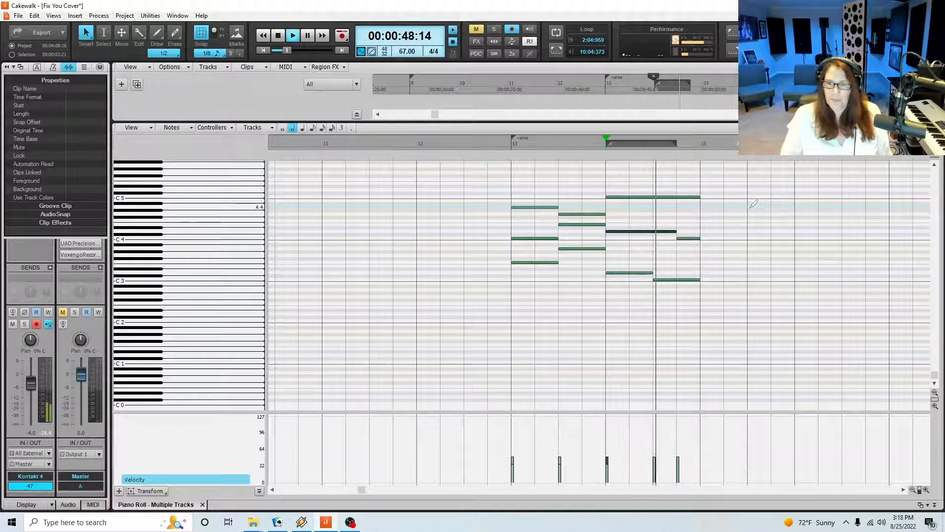
key("space")
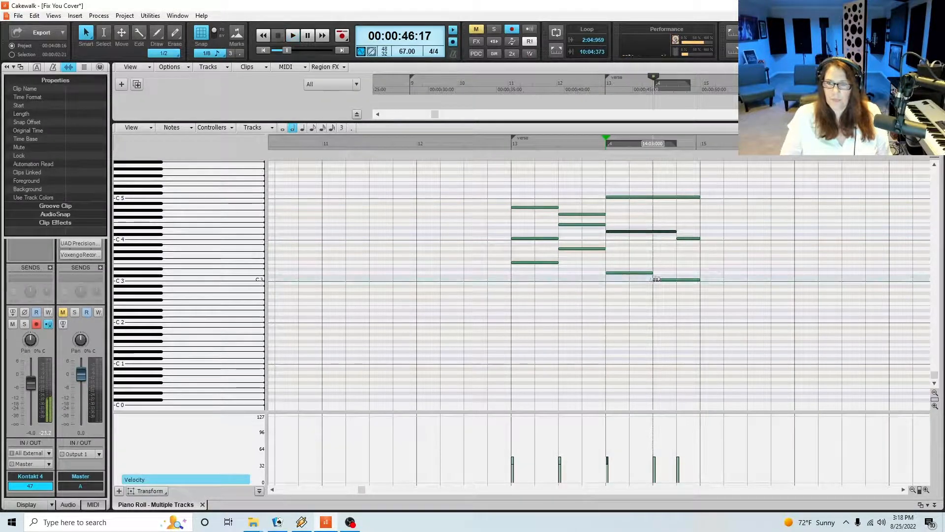
left_click_drag(656, 279, 676, 272)
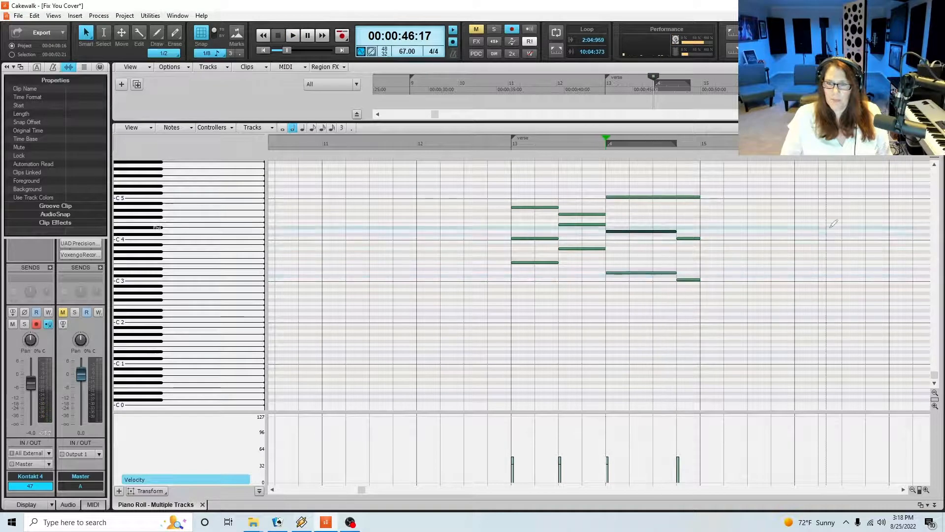
key("space")
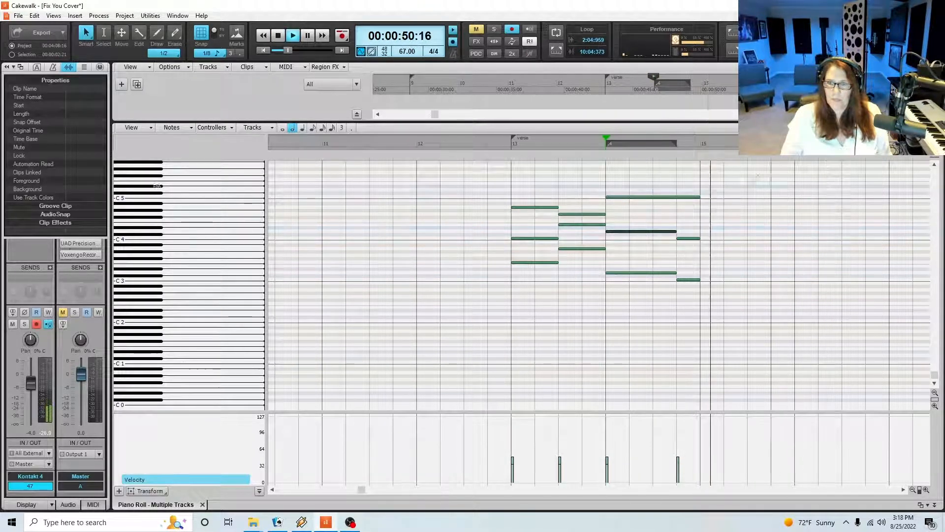
key("space")
Shorten the C5 in measure 14 to three beats, add a quarter-note B-flat 4 at beat 4, and play the result
left_click_drag(699, 197, 677, 197)
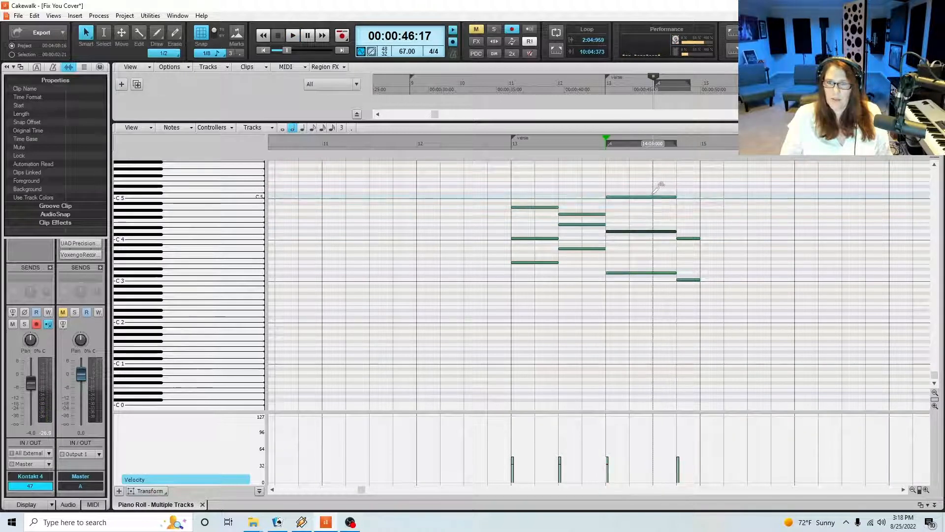
left_click(650, 197)
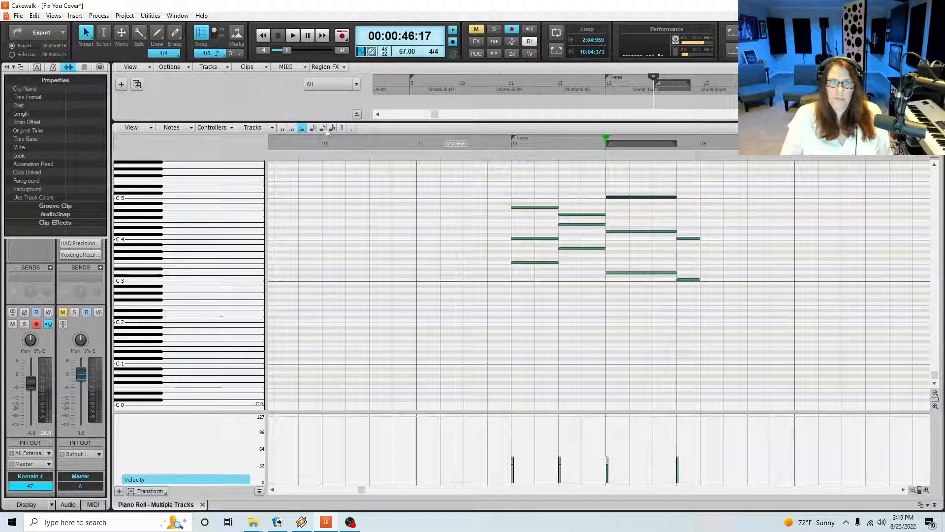
left_click(682, 207)
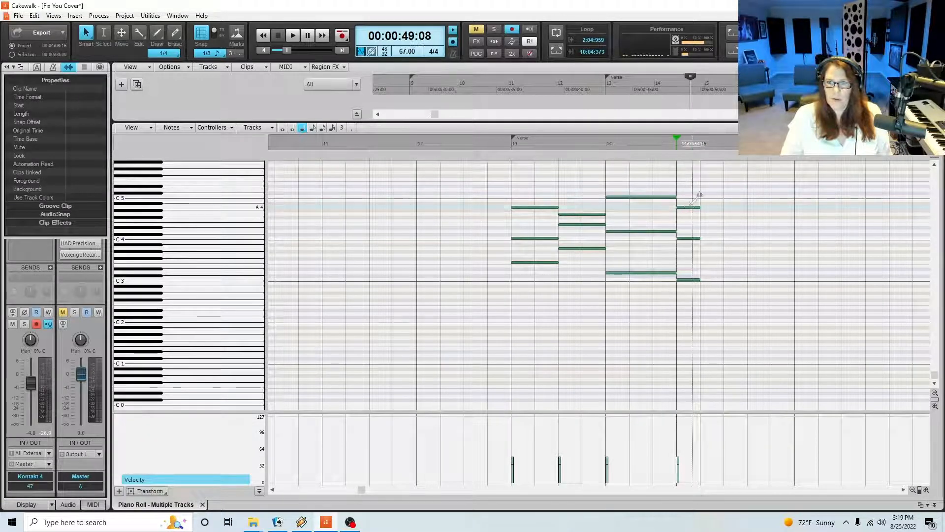
left_click_drag(688, 207, 688, 204)
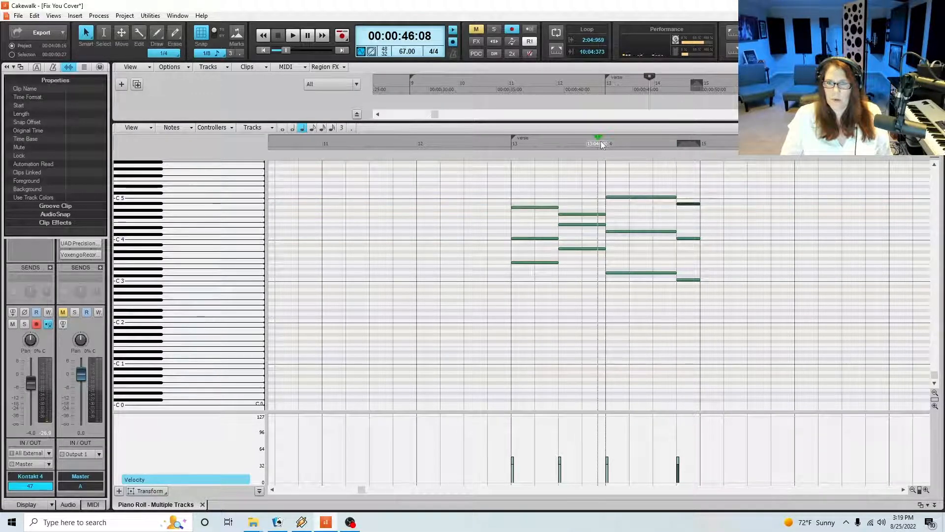
key("space")
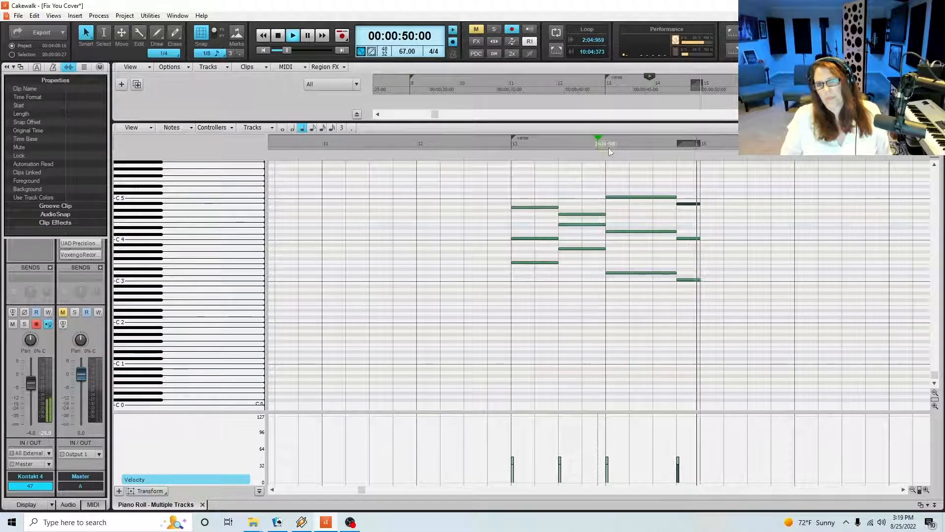
key("space")
Add a two-beat A4 and quarter-note C4 and F3 at beat 1 of measure 15
left_click(703, 207)
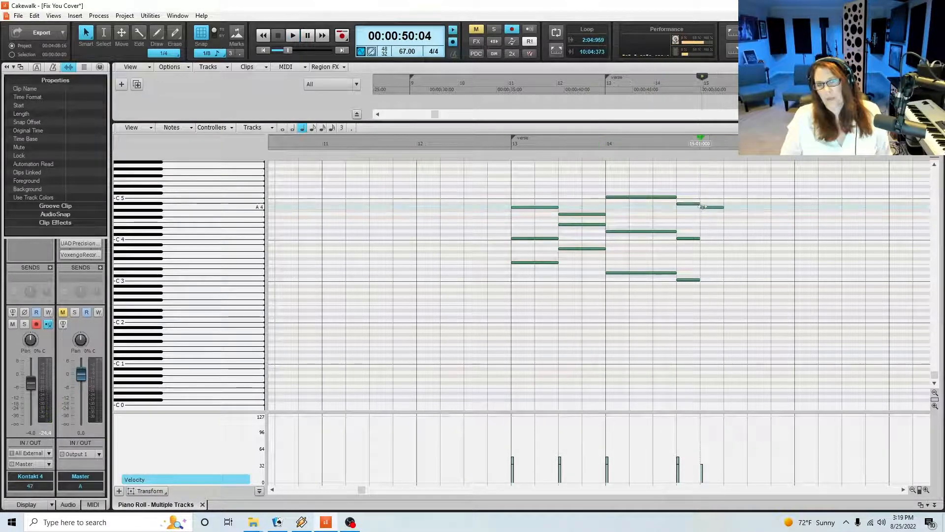
left_click_drag(723, 207, 747, 213)
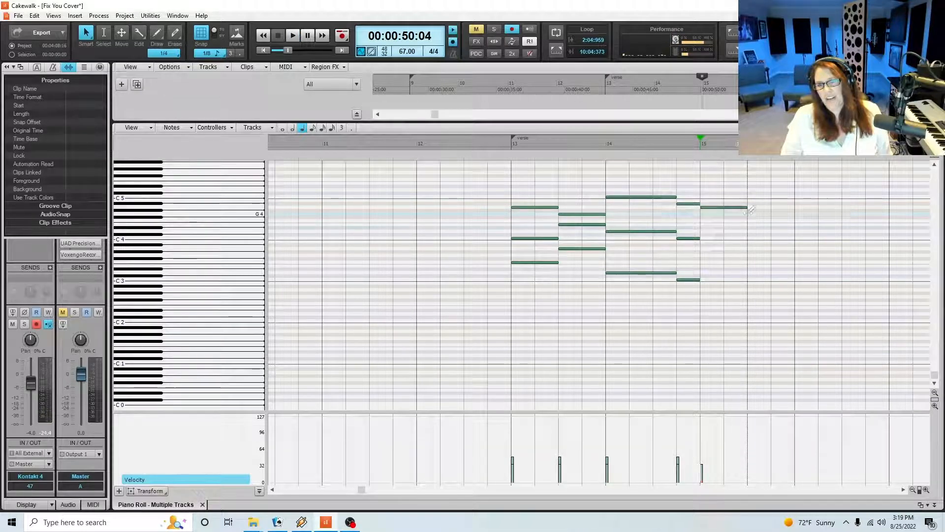
left_click(690, 238)
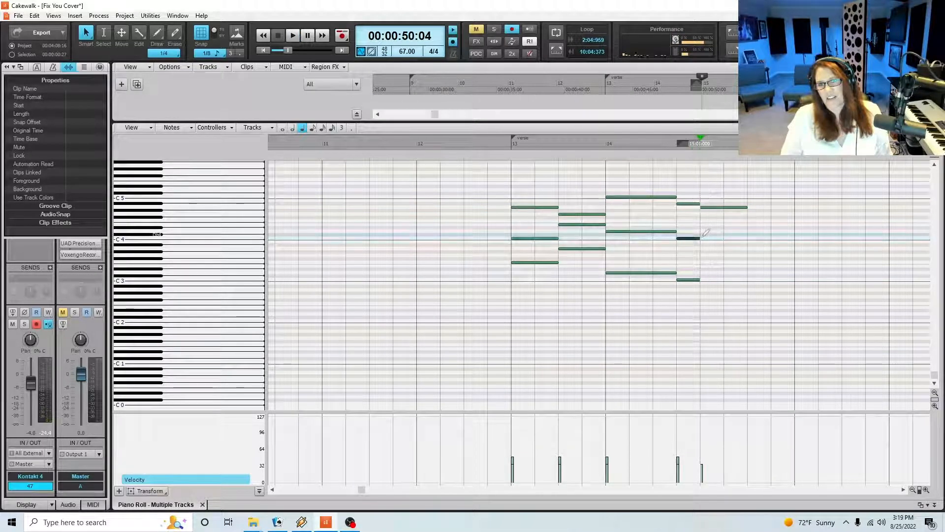
left_click(688, 280)
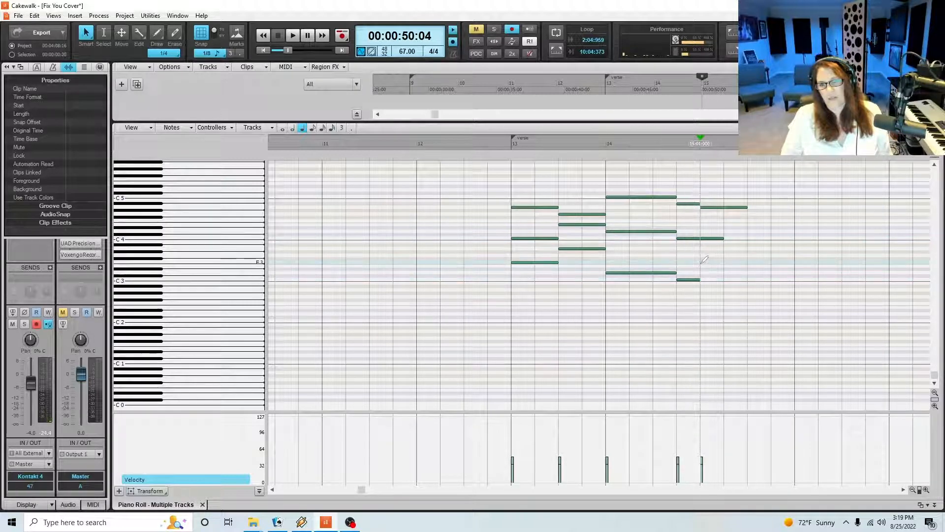
left_click(701, 262)
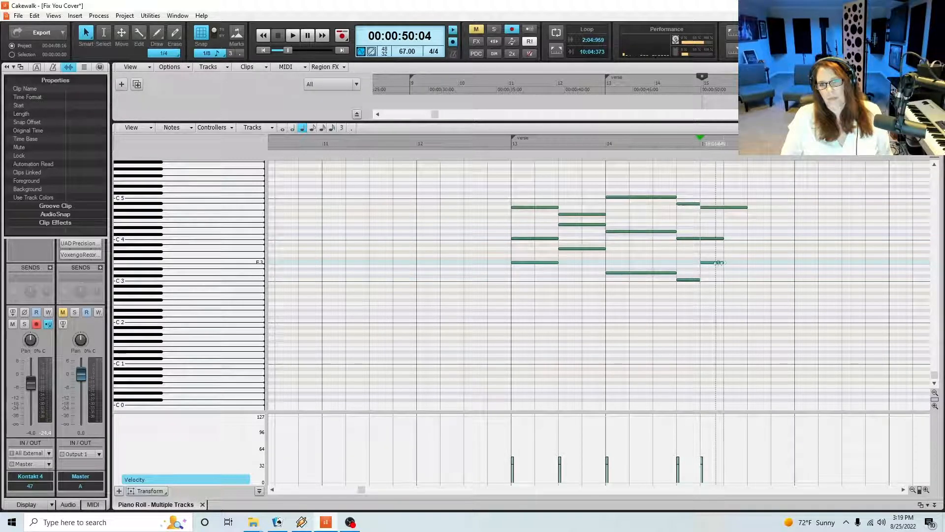
Set the drawing duration to a half note and lengthen the C4 and F3 in measure 15 to two beats
left_click(282, 127)
left_click_drag(719, 219, 724, 263)
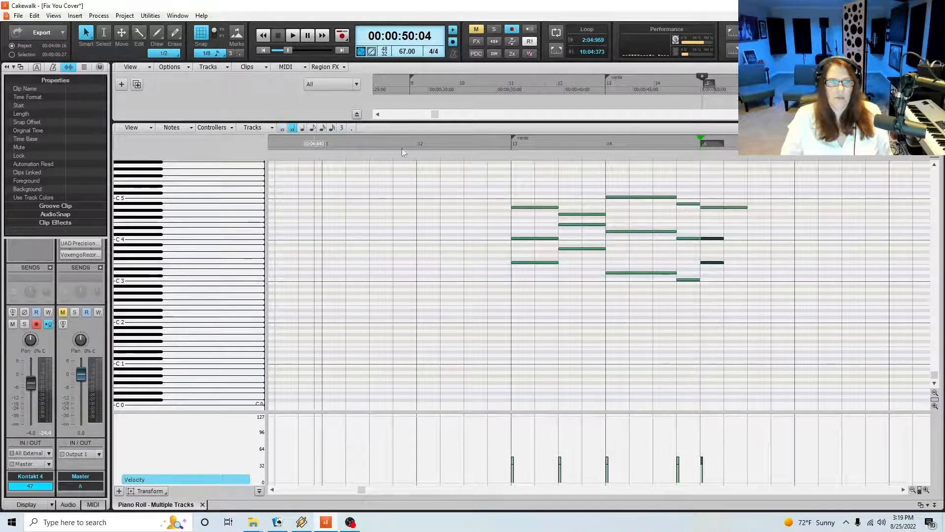
left_click_drag(724, 263, 747, 263)
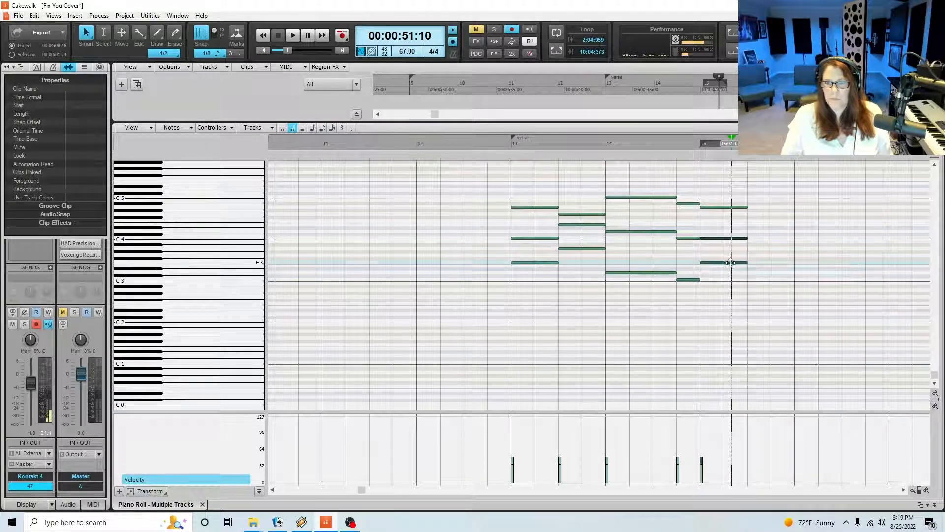
Play from just before measure 15 and add a two-beat A3 at beat 3 of measure 15
left_click(690, 147)
key("space")
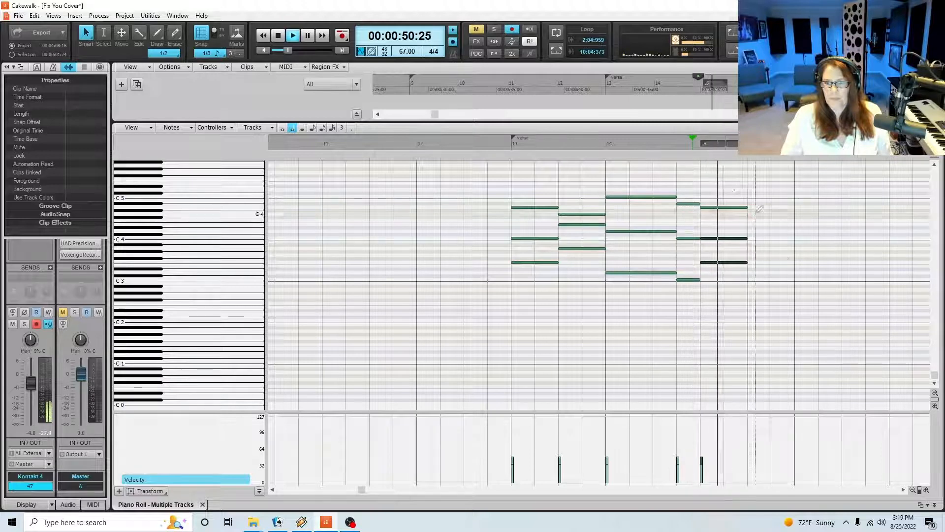
key("space")
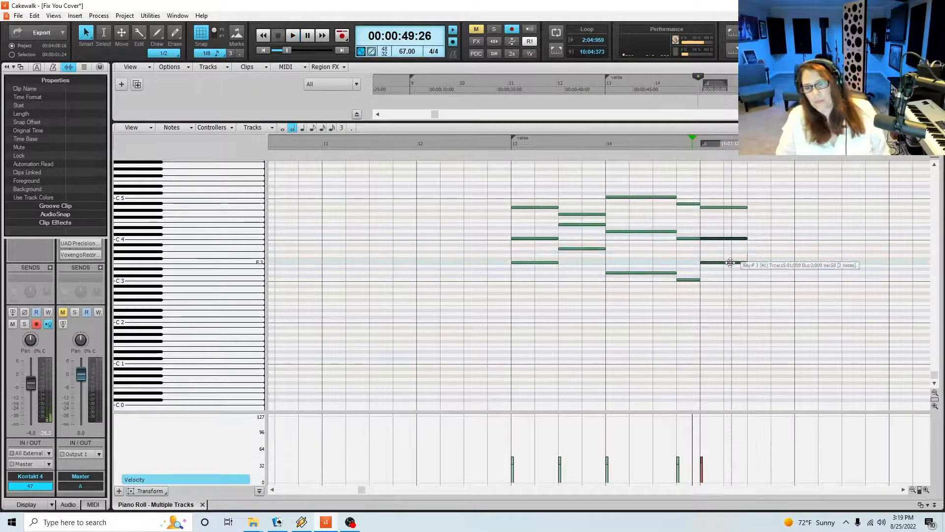
left_click(765, 248)
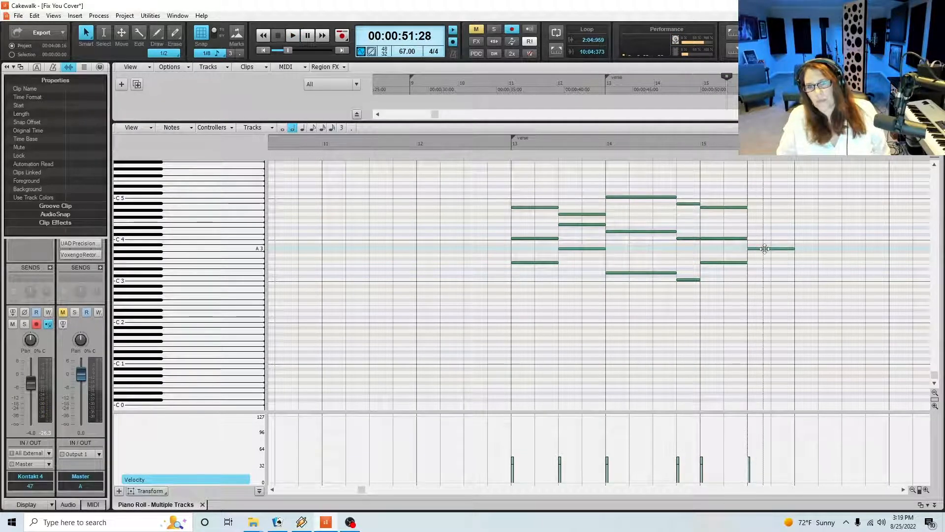
left_click(765, 248)
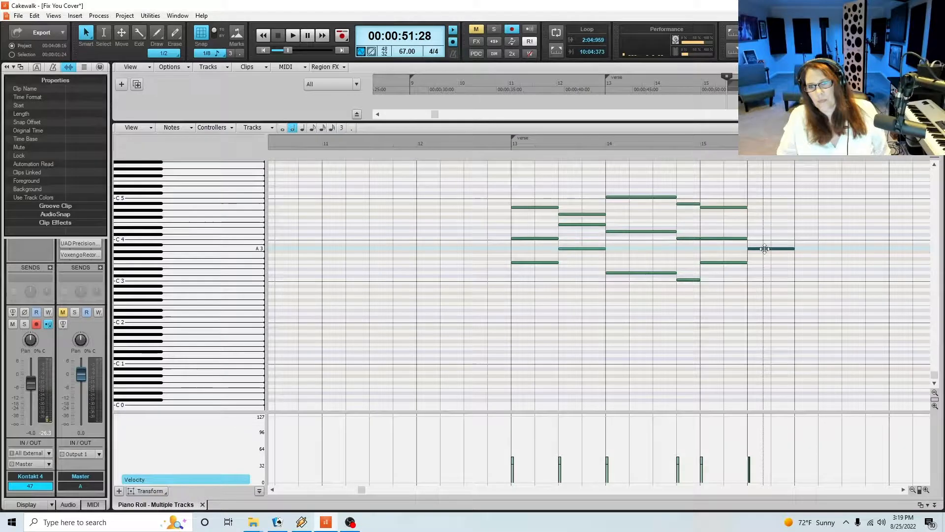
Add a three-beat D3 at beat 1 of measure 16 and a quarter-note C3 at beat 4
left_click(799, 272)
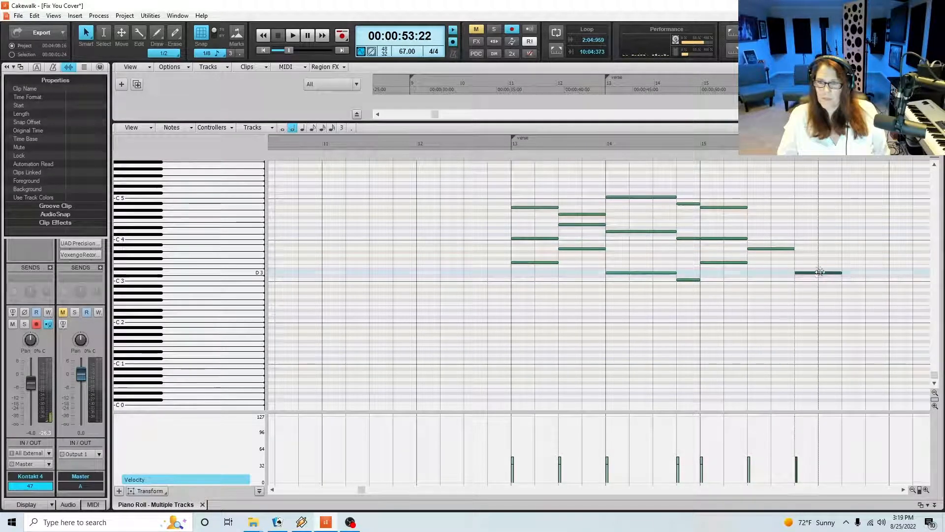
key("space")
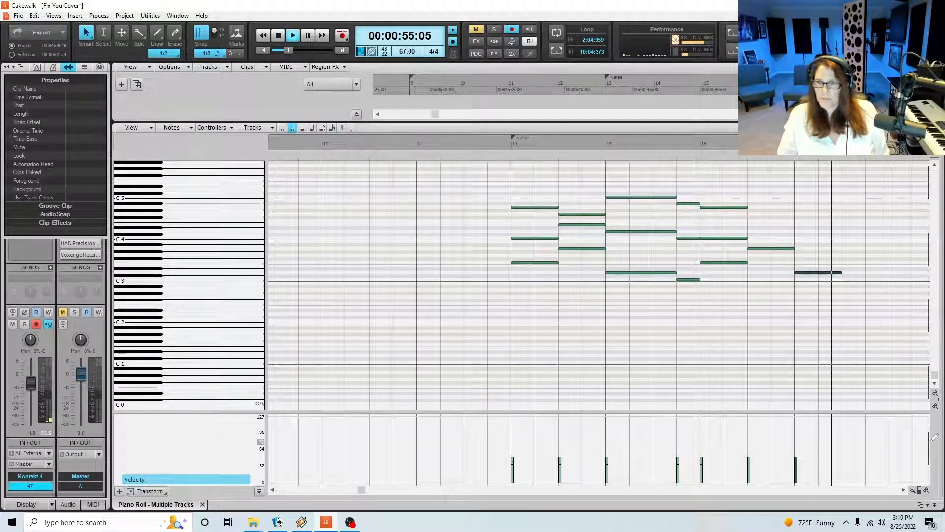
left_click(926, 489)
key("space")
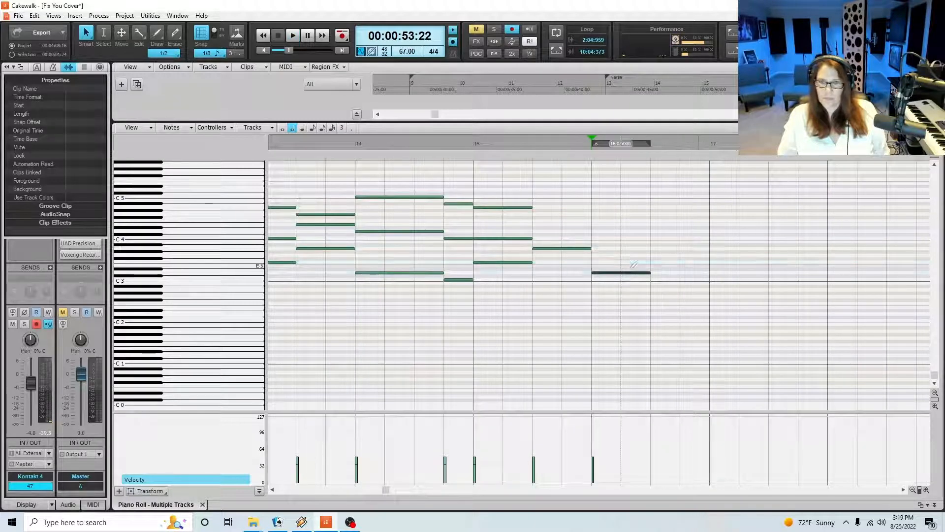
left_click_drag(651, 273, 681, 273)
left_click(681, 279)
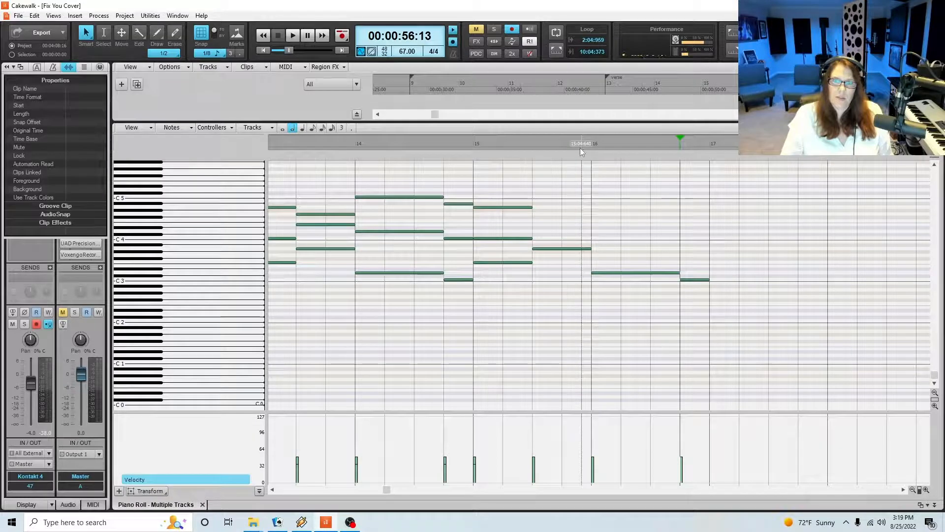
Replay measure 16, add a two-beat F3 at beat 1 of measure 17, and play the result
left_click(580, 147)
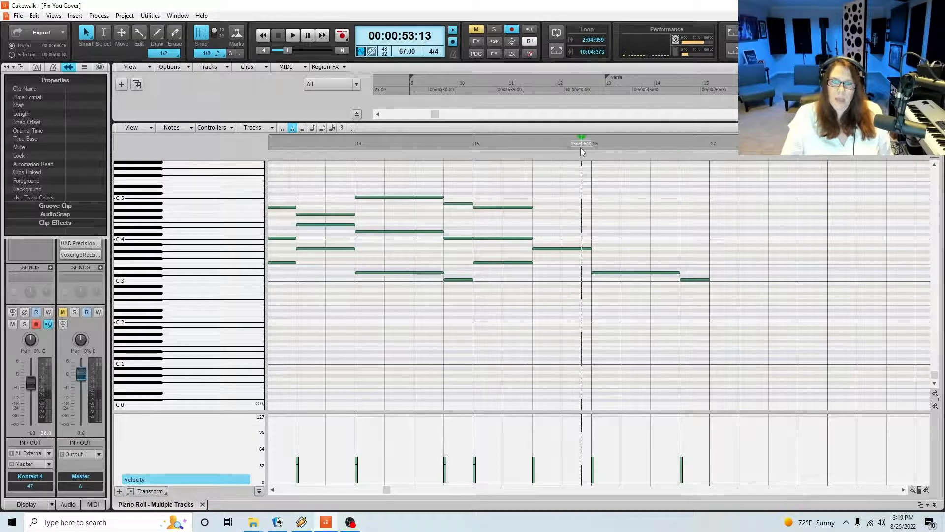
key("space")
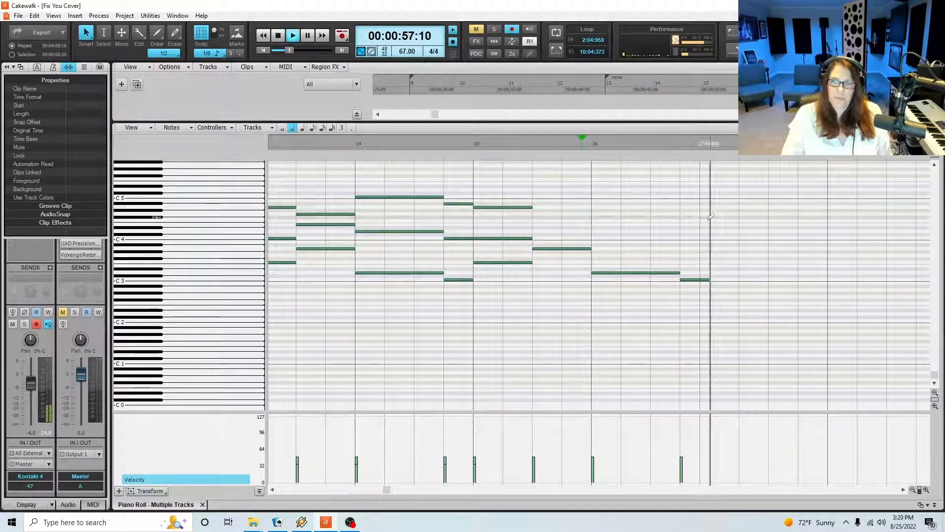
key("space")
left_click(716, 252)
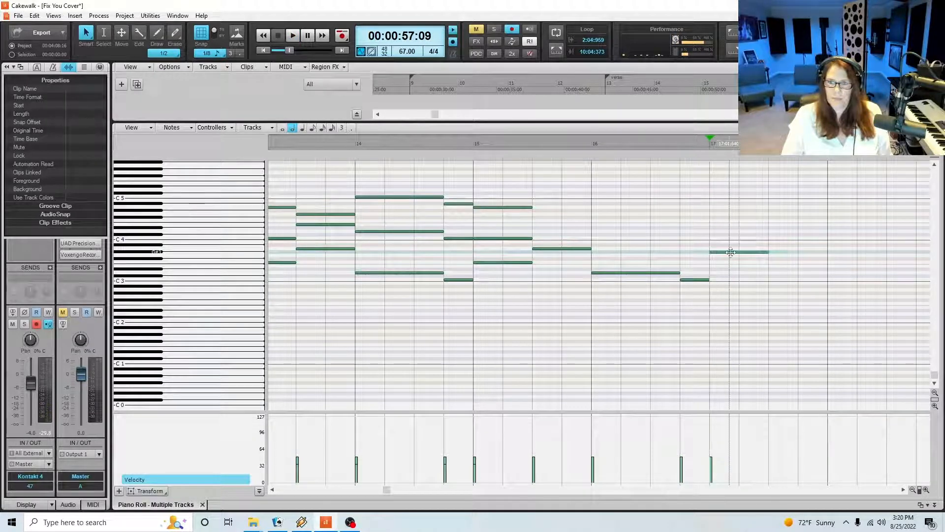
left_click_drag(730, 252, 731, 263)
key("space")
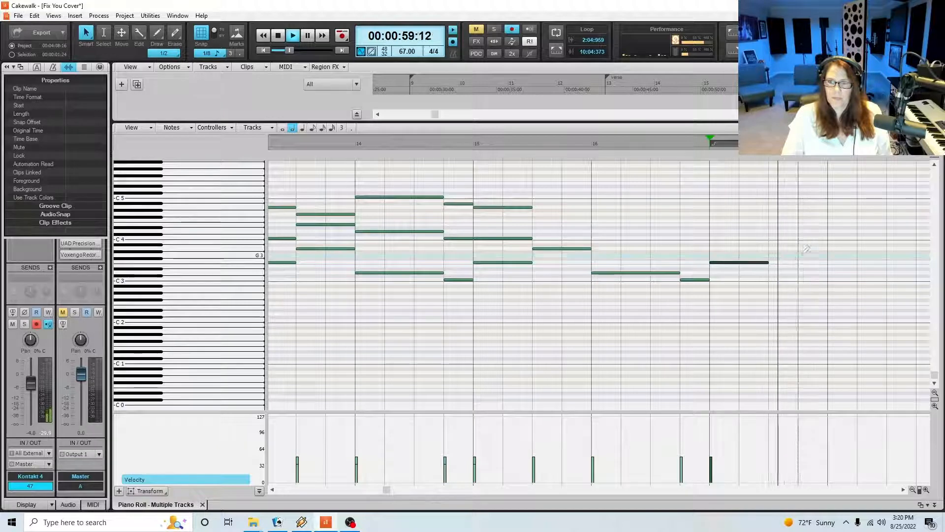
key("space")
Add a two-beat A3 at beat 3 of measure 17 and play it
left_click(772, 248)
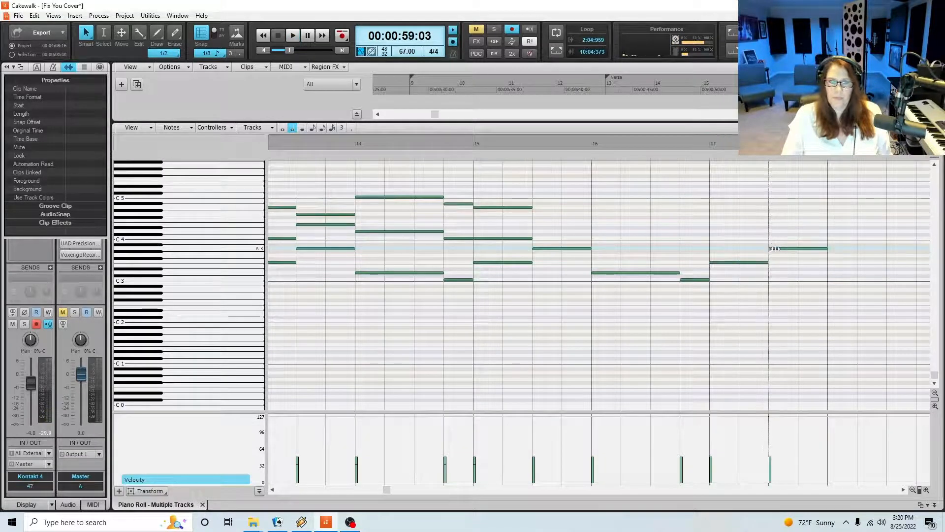
key("space")
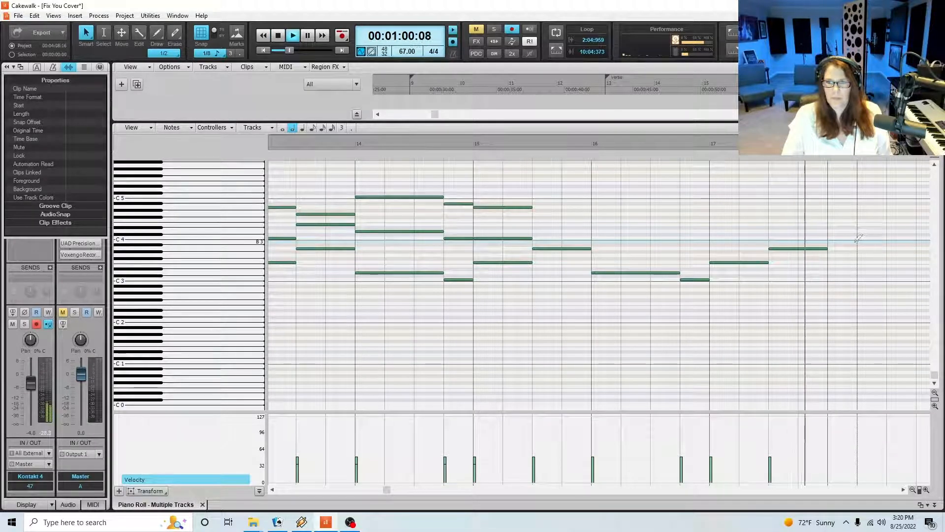
key("space")
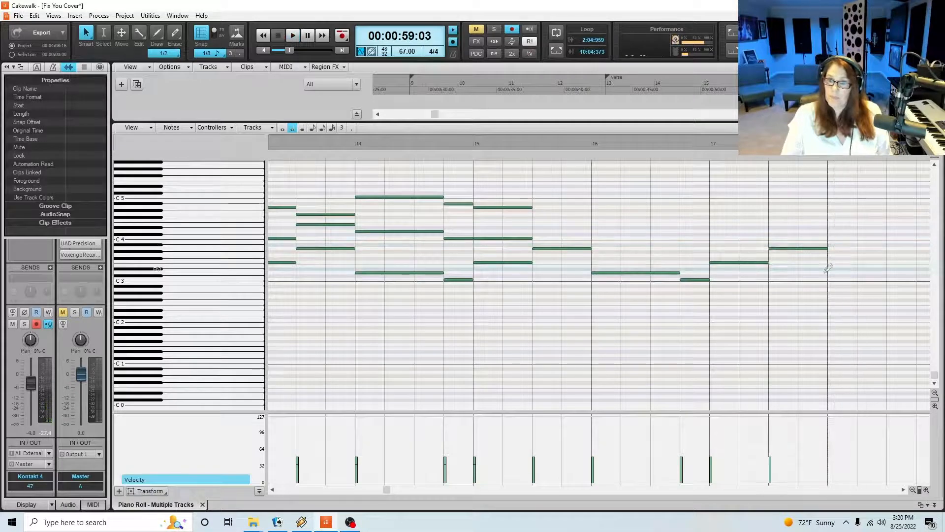
Add a two-beat D3 at beat 1 of measure 18 and a two-beat C3 at beat 3, listening in between
left_click(829, 275)
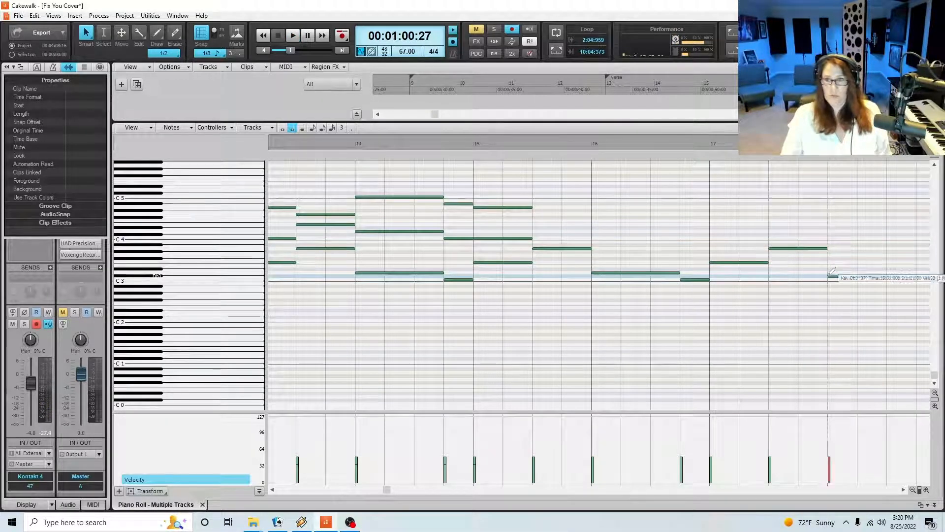
left_click_drag(848, 277, 848, 274)
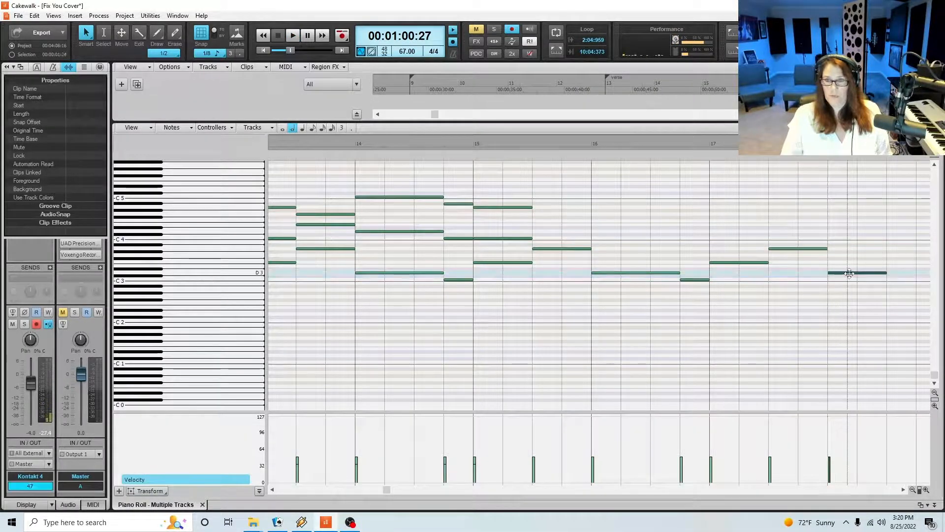
key("space")
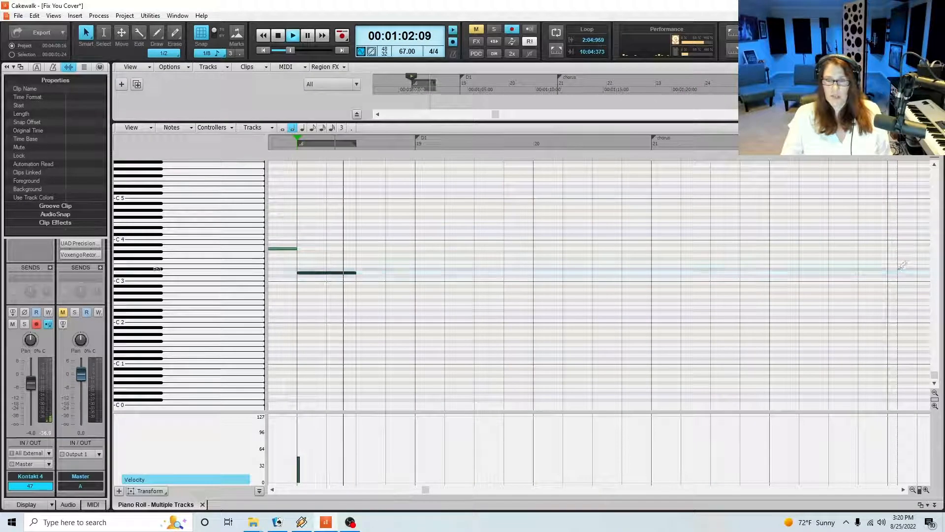
key("space")
left_click(356, 279)
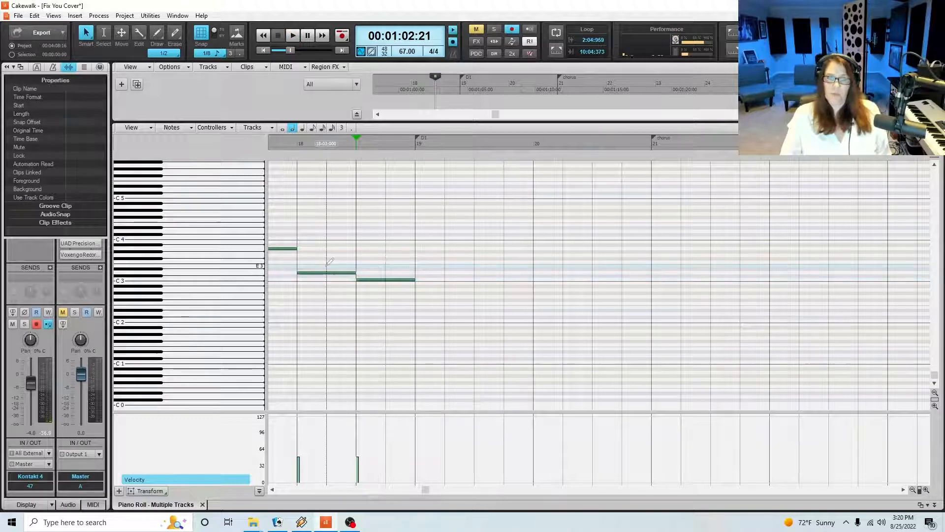
Audition the C3 at the end of measure 18 and save the project
left_click(912, 489)
left_click(911, 490)
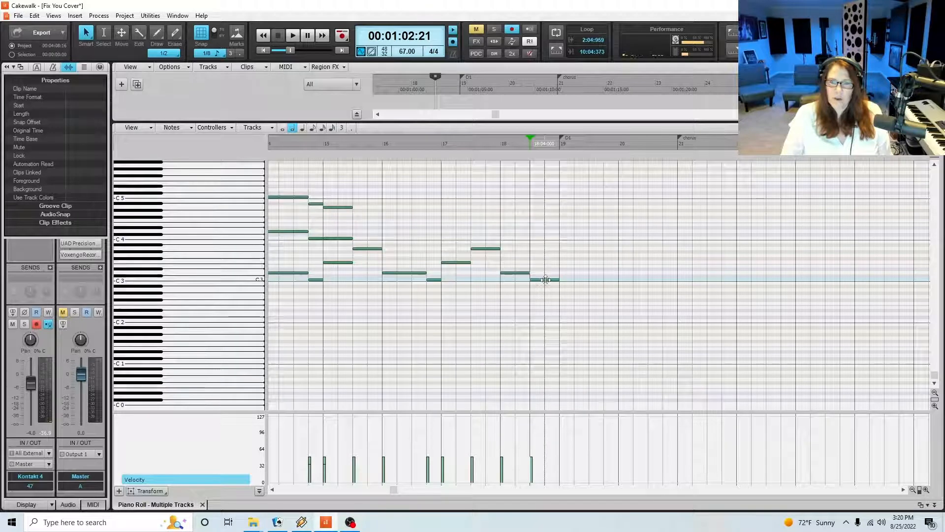
mouse_move(545, 279)
left_mouse_down()
mouse_move(547, 329)
mouse_move(543, 280)
left_mouse_up()
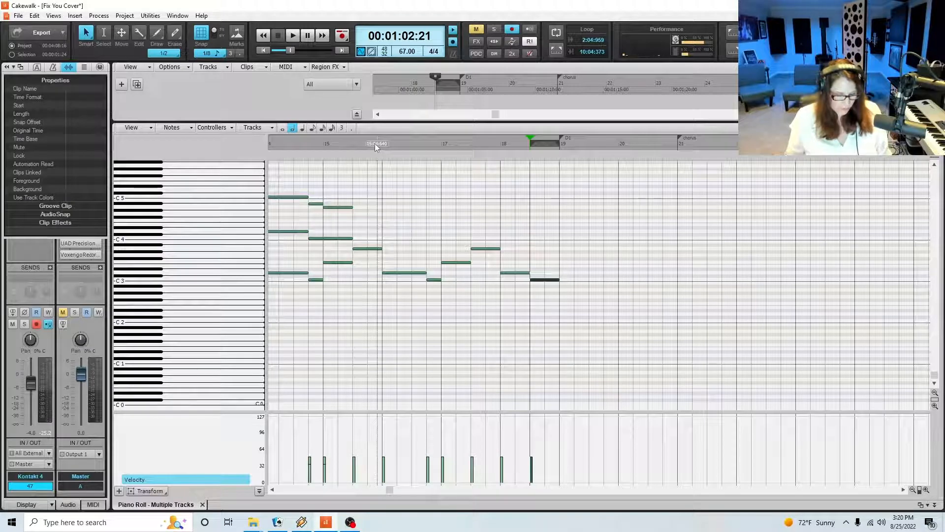
key("ctrl+s")
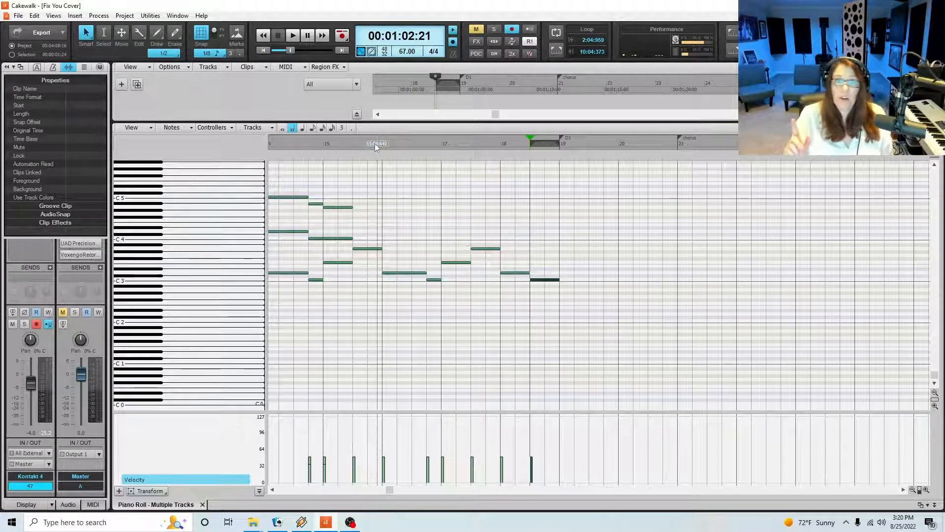
Replay from beat 4 of measure 14 and add a two-beat C5 at beat 3 of measure 15
left_click(309, 144)
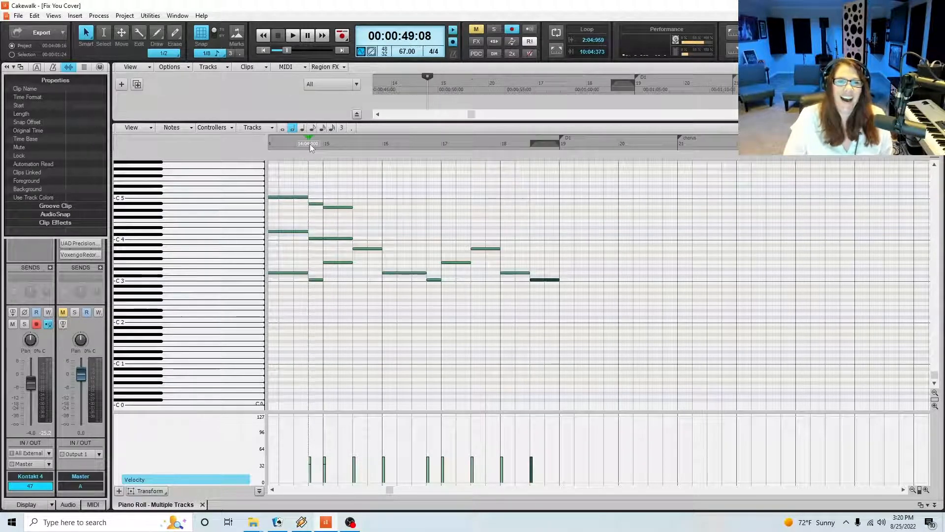
key("space")
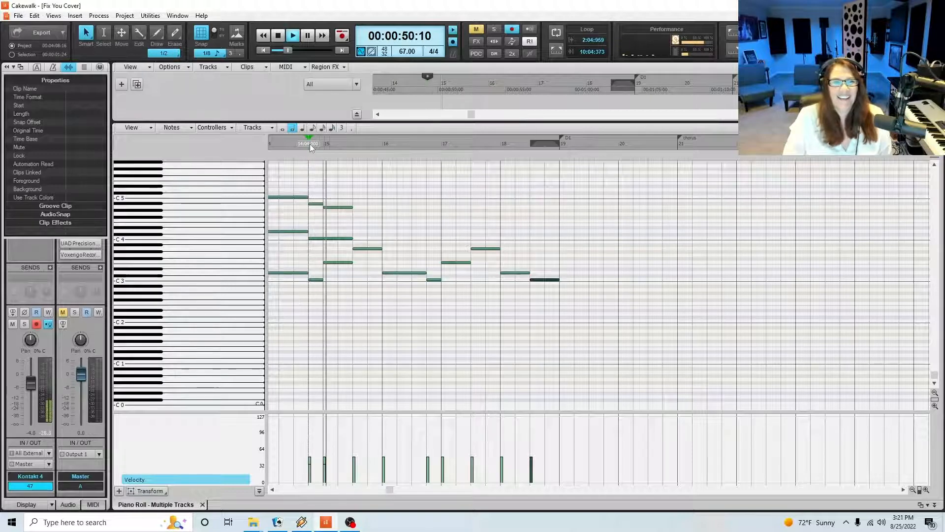
key("space")
left_click(340, 207)
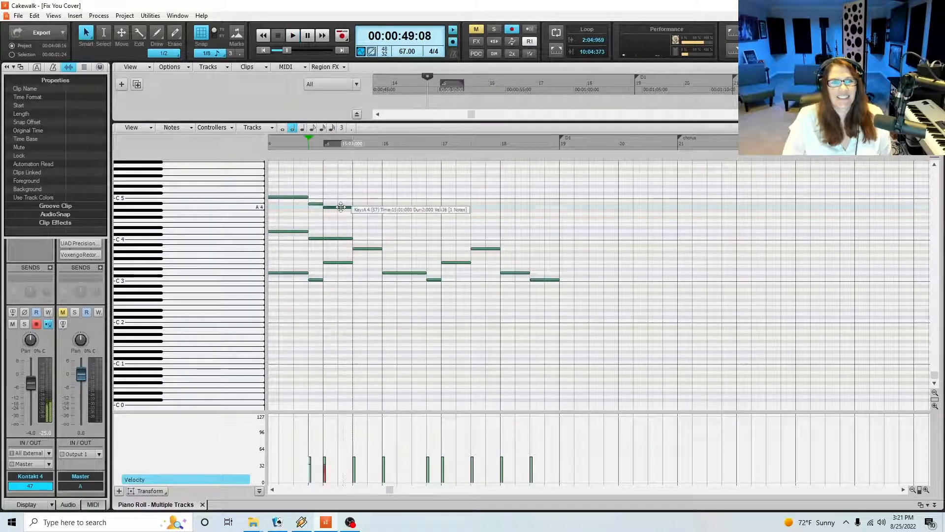
left_click(355, 196)
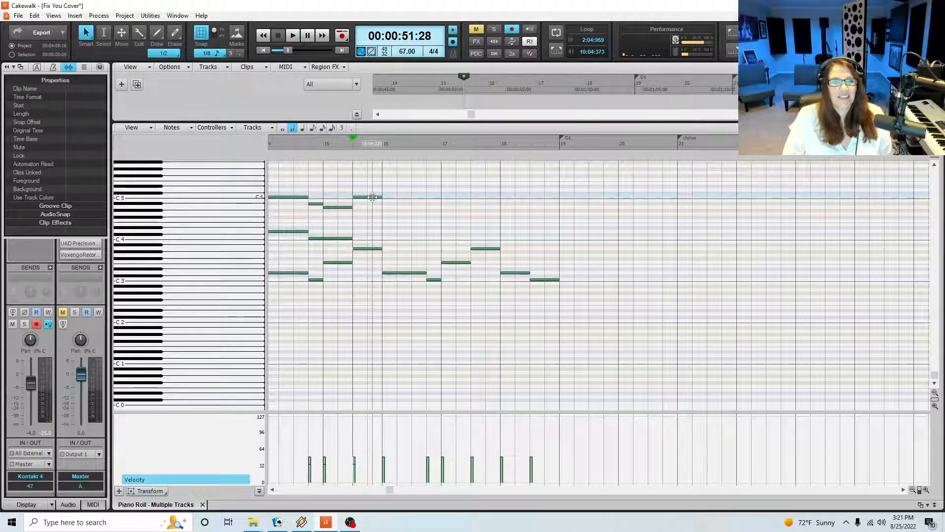
Play on from beat 3 of measure 15, add a two-beat D5 at beat 1 of measure 16, and lower it to C5
key("space")
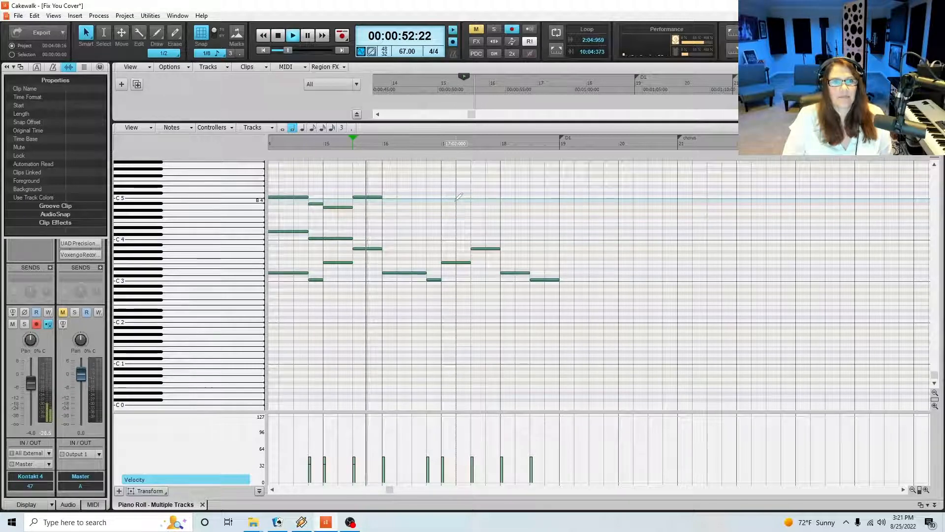
key("space")
left_click(385, 189)
key("space")
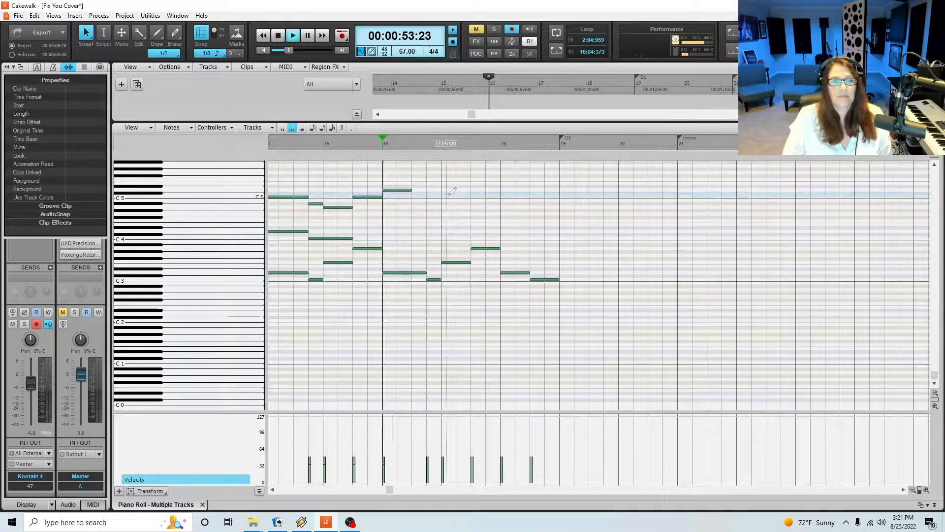
key("space")
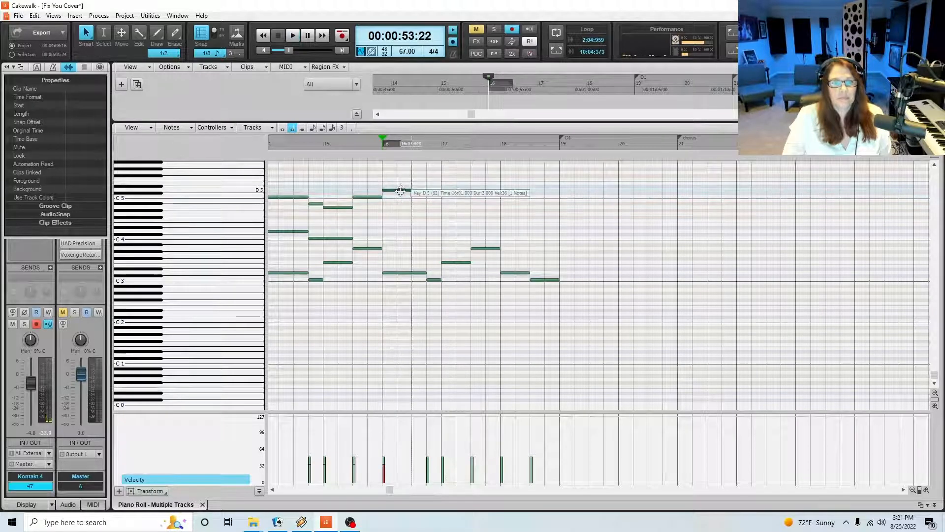
left_click_drag(398, 190, 399, 197)
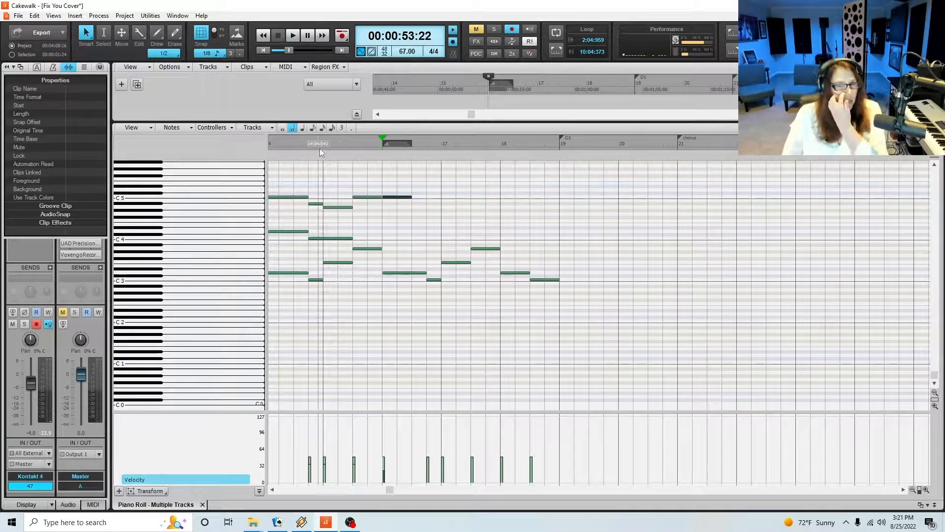
Save the project and play back from just before measure 15
left_click(320, 149)
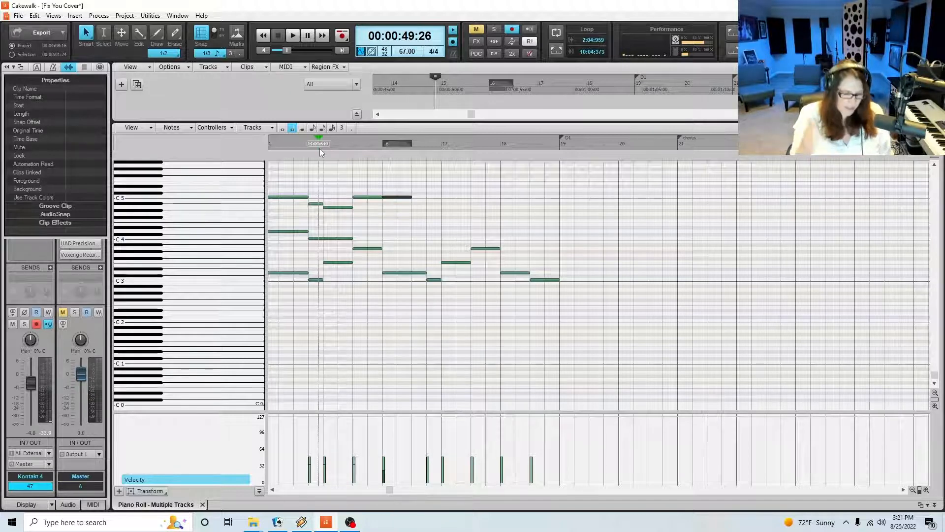
key("ctrl+s")
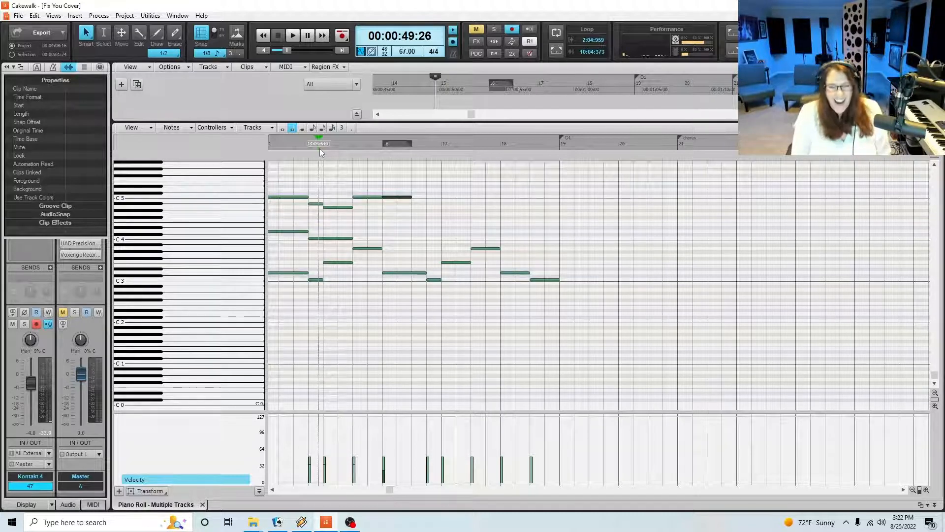
key("space")
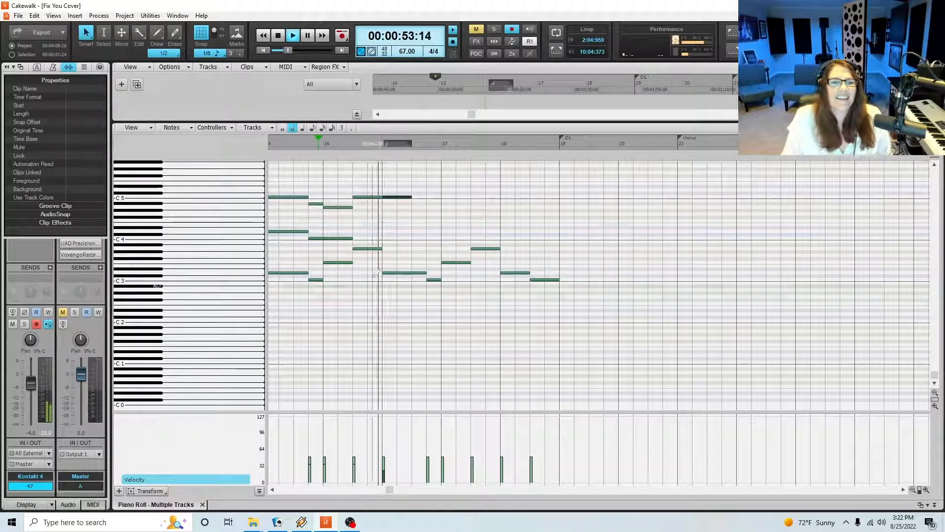
key("space")
Add a two-beat E4 at beat 3 of measure 15 and a two-beat D4 at beat 1 of measure 16, listening in between
left_click(339, 239)
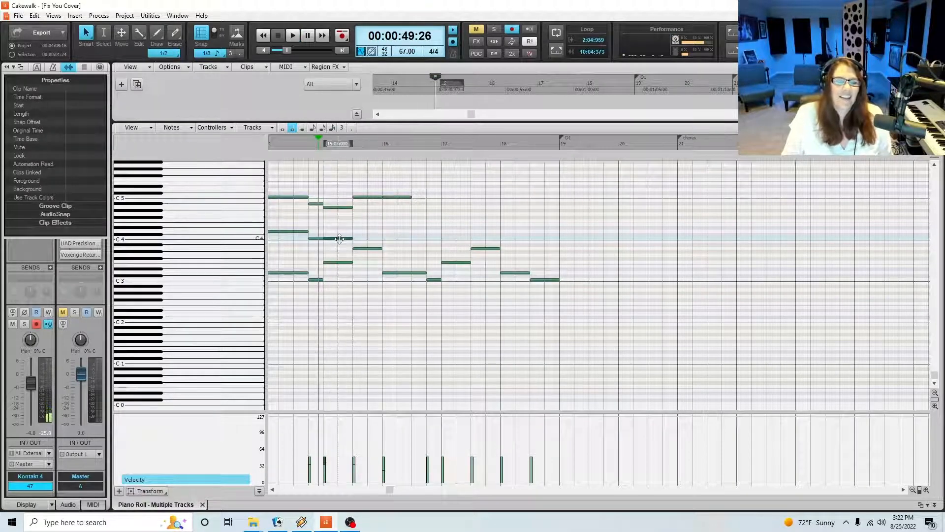
key("space")
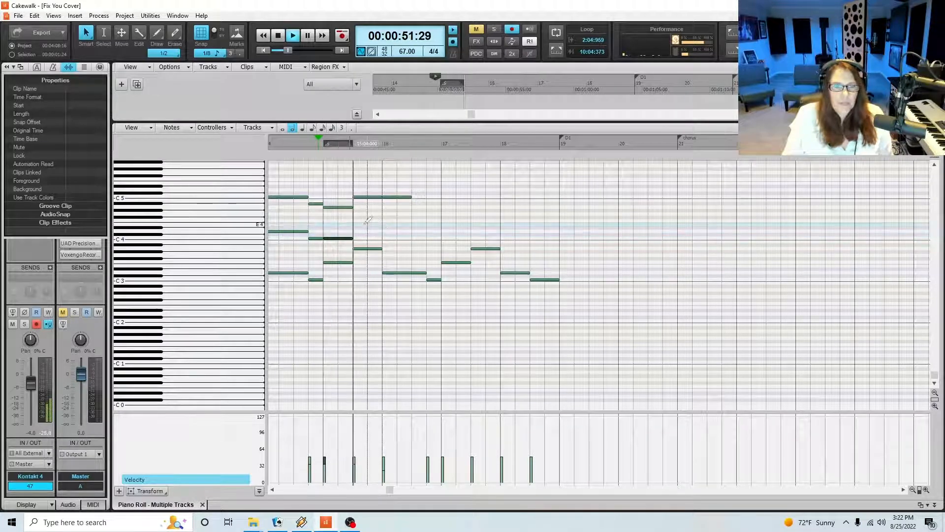
key("space")
left_click(363, 224)
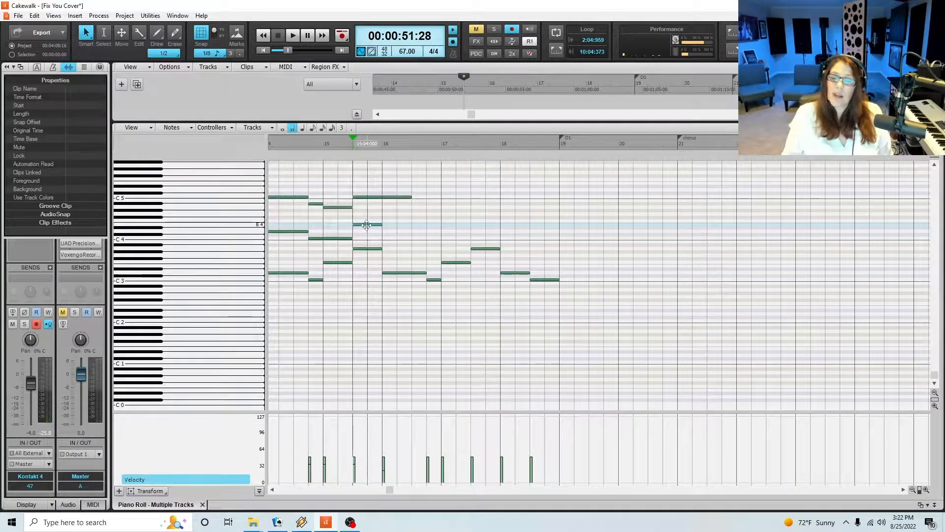
key("space")
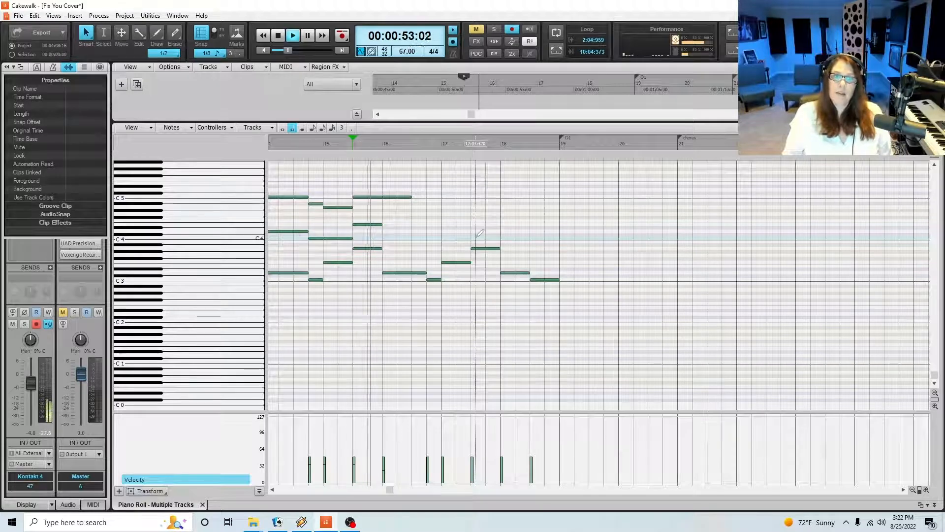
key("space")
left_click(396, 230)
Lengthen the D4 in measure 16 to three beats and add a one-beat E4 at beat 4 plus a two-beat F4 at beat 1 of measure 17
key("space")
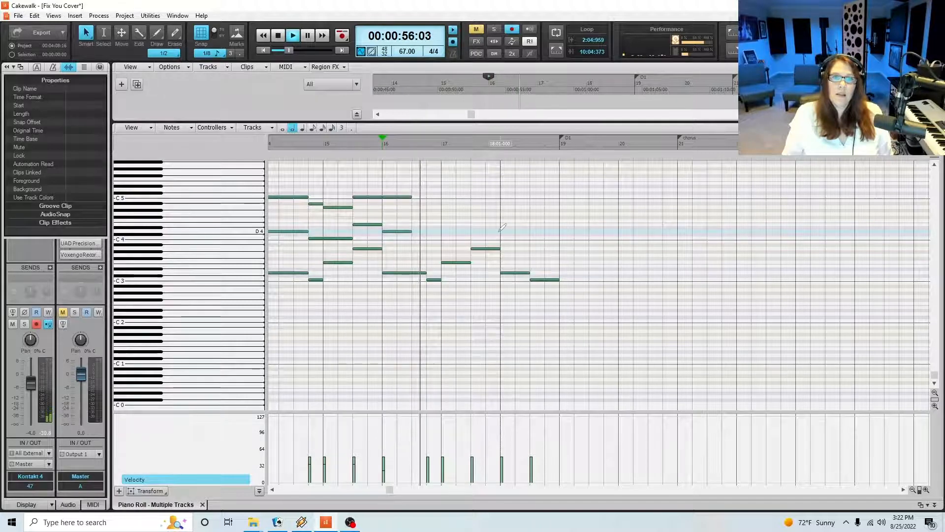
key("space")
left_click_drag(410, 230, 441, 225)
left_click(429, 220)
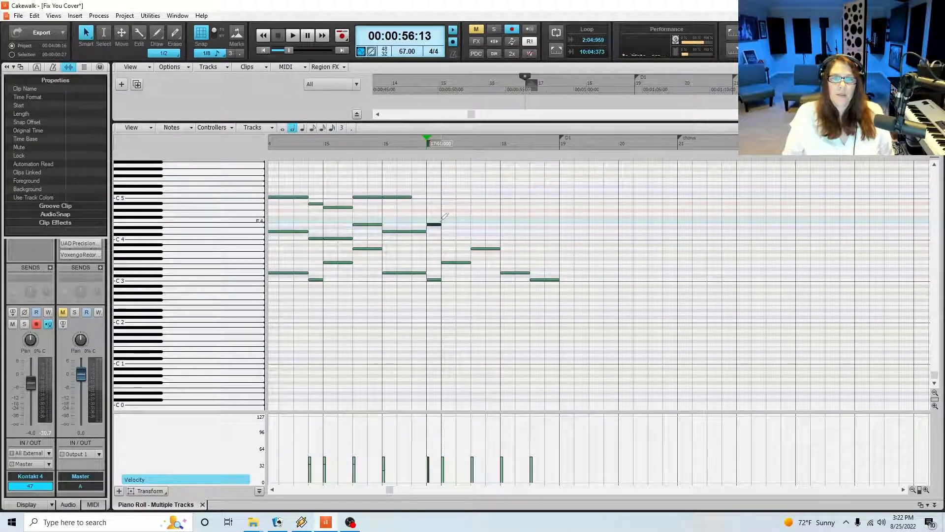
left_click(443, 221)
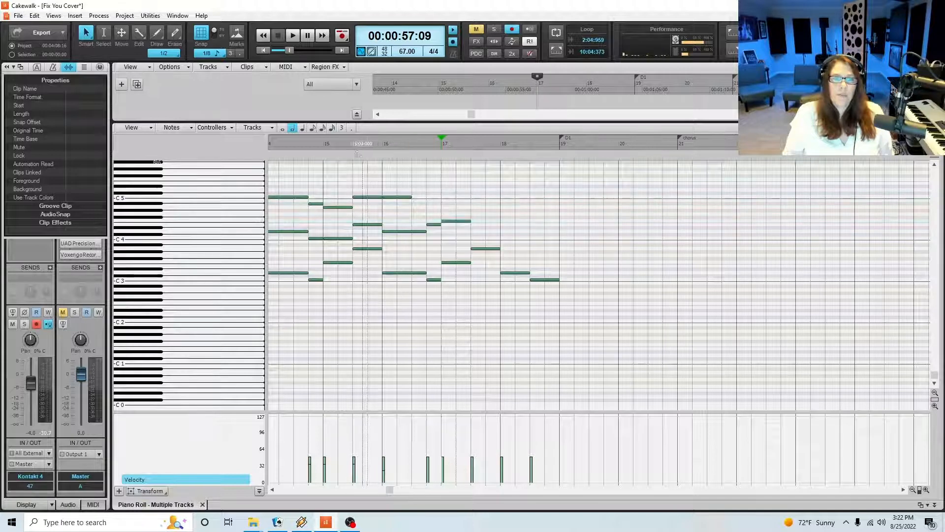
Replay from the start of measure 15 and lower the C5 at beat 1 of measure 16 to A4
left_click(322, 145)
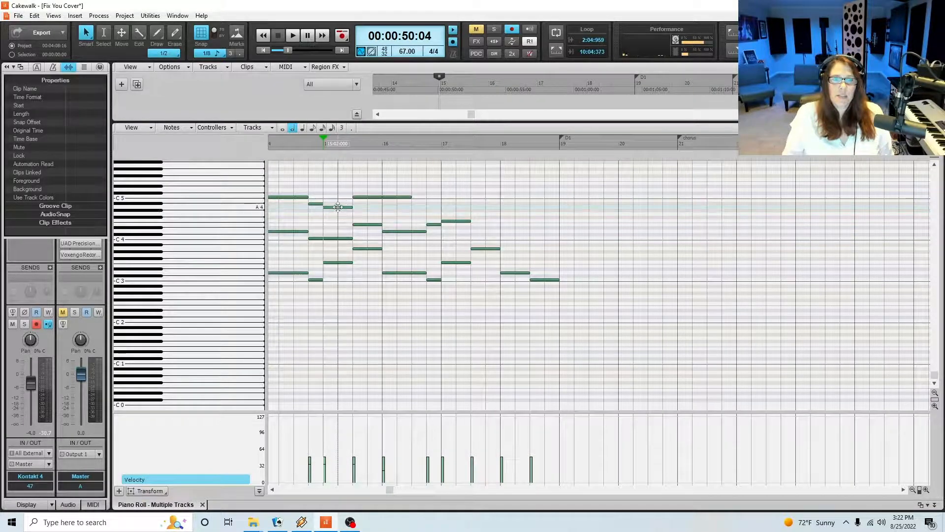
left_click(340, 207)
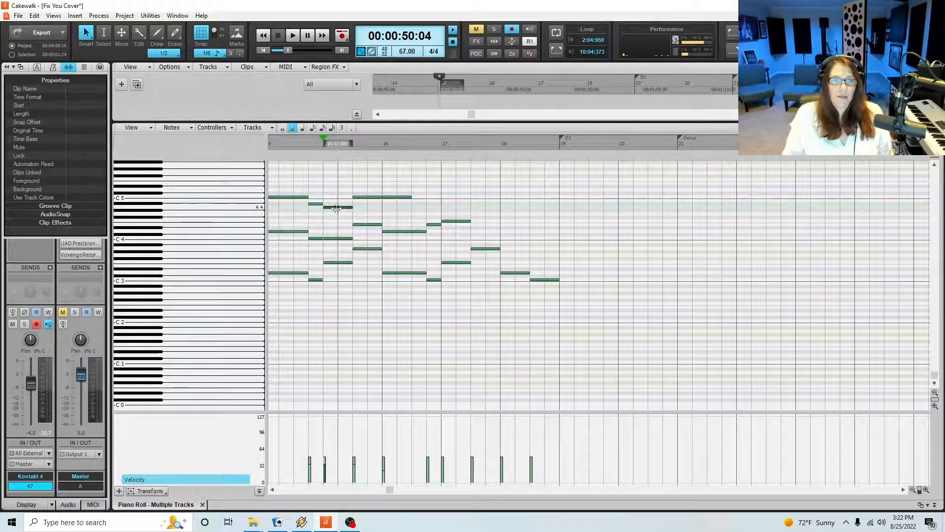
key("space")
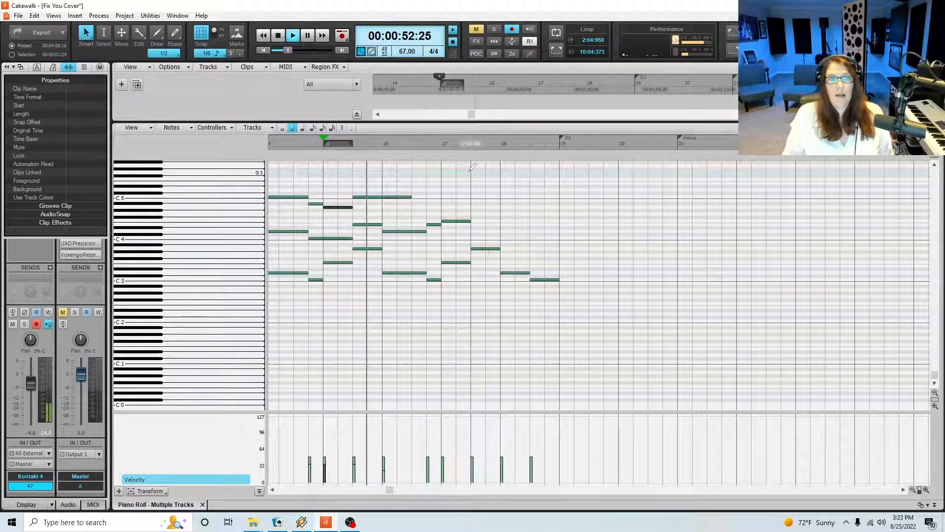
left_click(396, 197)
key("space")
left_click_drag(396, 197, 397, 209)
Replay from beat 3 of measure 15, lengthen measure 16's A4 to three beats, and add C5 notes at beat 4 and beat 1 of measure 17
left_click(350, 144)
key("space")
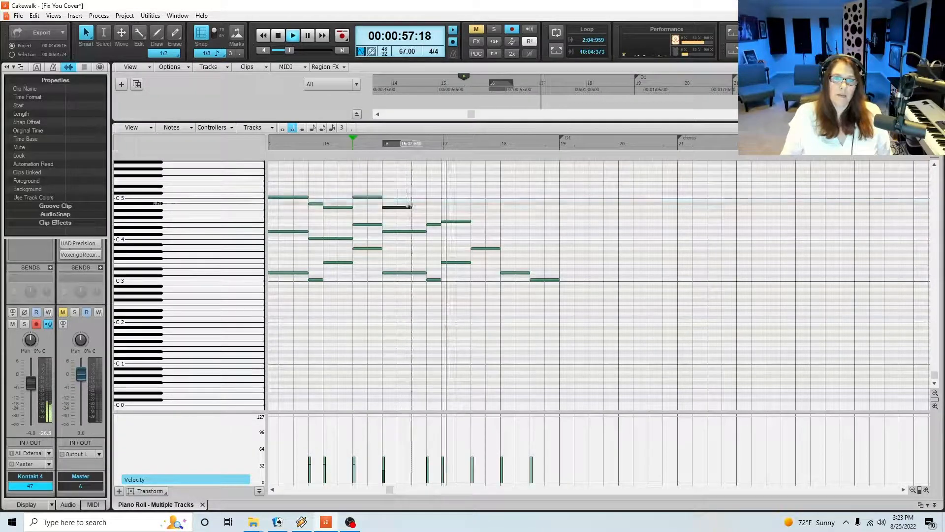
key("space")
left_click_drag(411, 207, 470, 197)
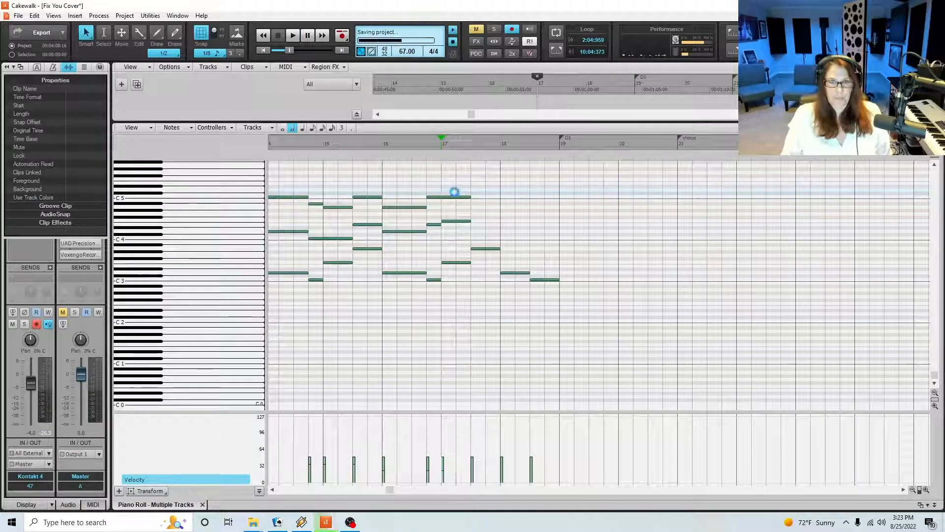
Add a two-beat F5 at beat 1 and E5 at beat 3 of measure 17, and a two-beat F5 at beat 1 of measure 18
left_click_drag(443, 183, 457, 179)
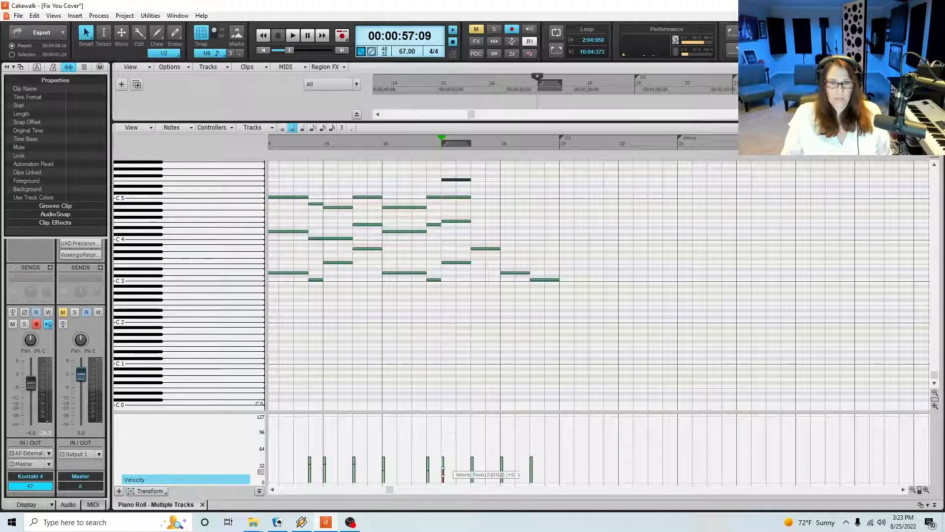
left_click(472, 182)
left_click(473, 183)
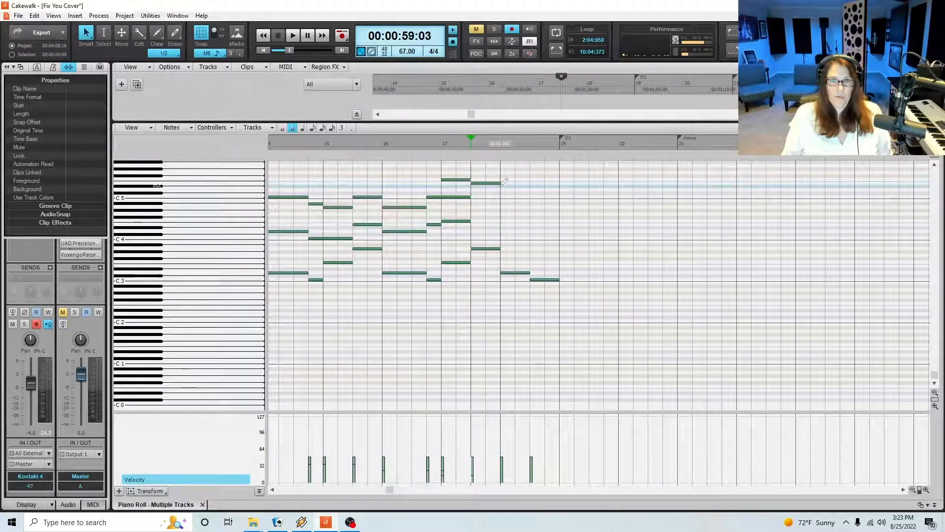
left_click(502, 179)
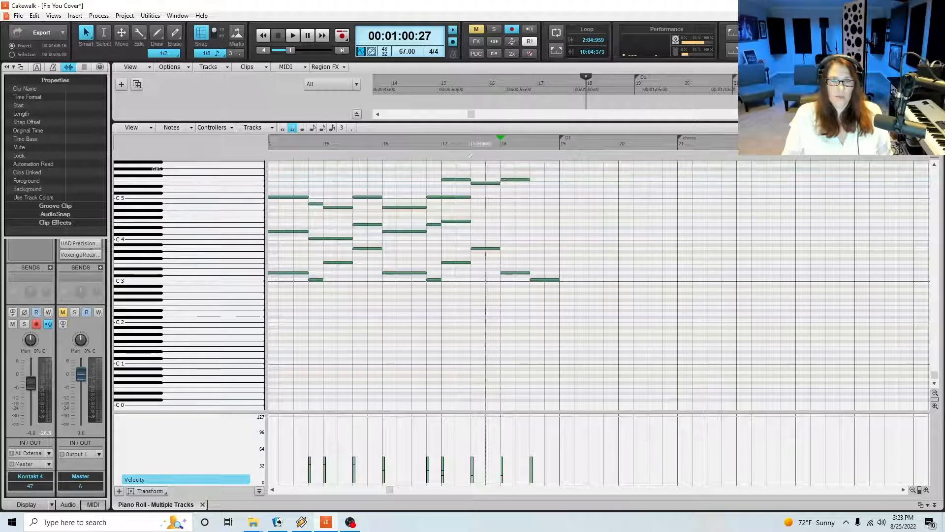
Audition the chords from beat 4 of measure 16 into measure 18
left_click(432, 145)
left_click(460, 197)
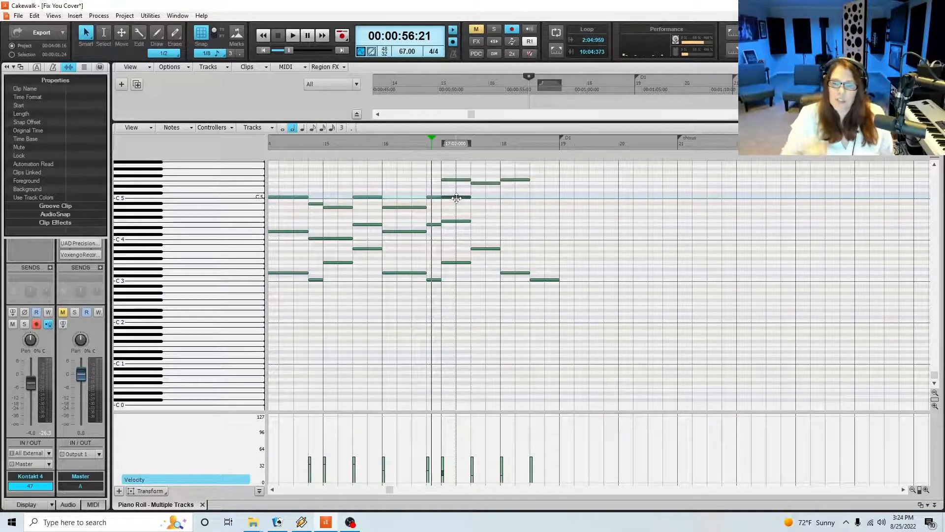
key("space")
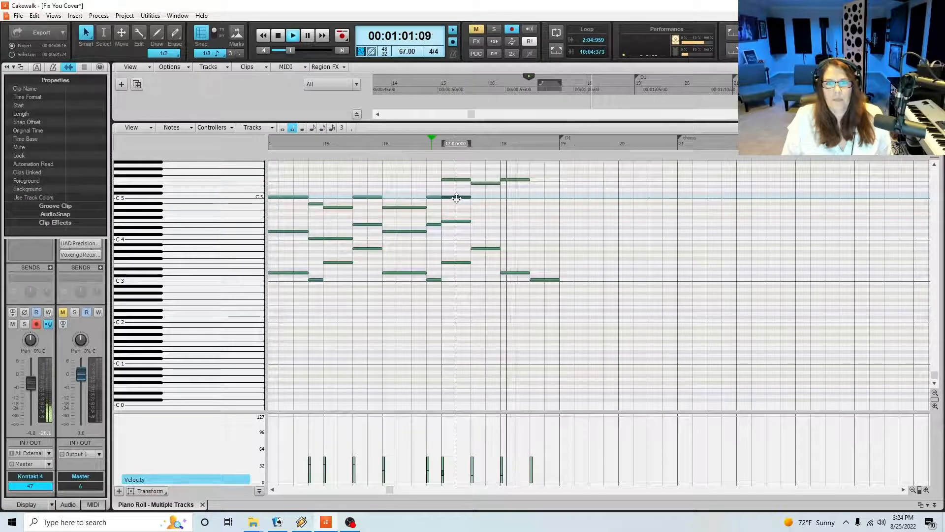
key("space")
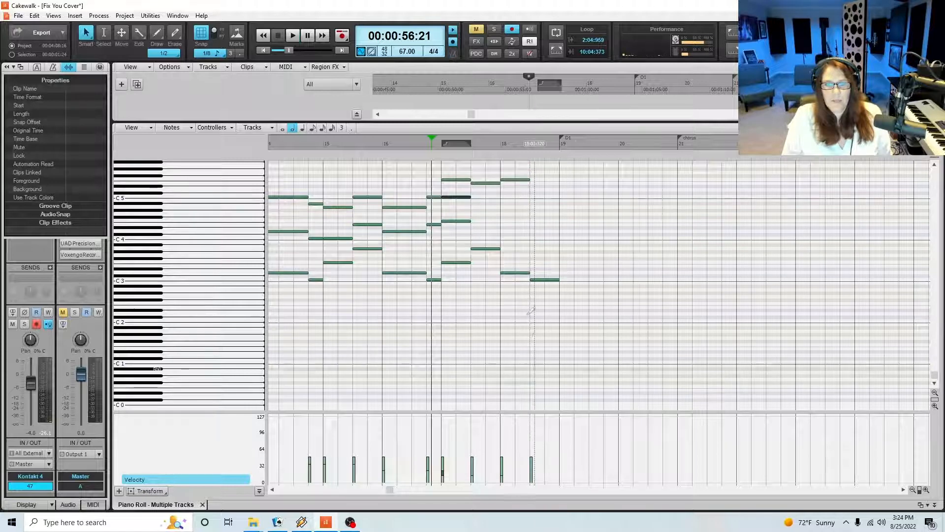
Replay the passage, lengthen the C5 at beat 1 of measure 17 to four beats, and add a two-beat D5 at beat 1 of measure 18
left_click(512, 179)
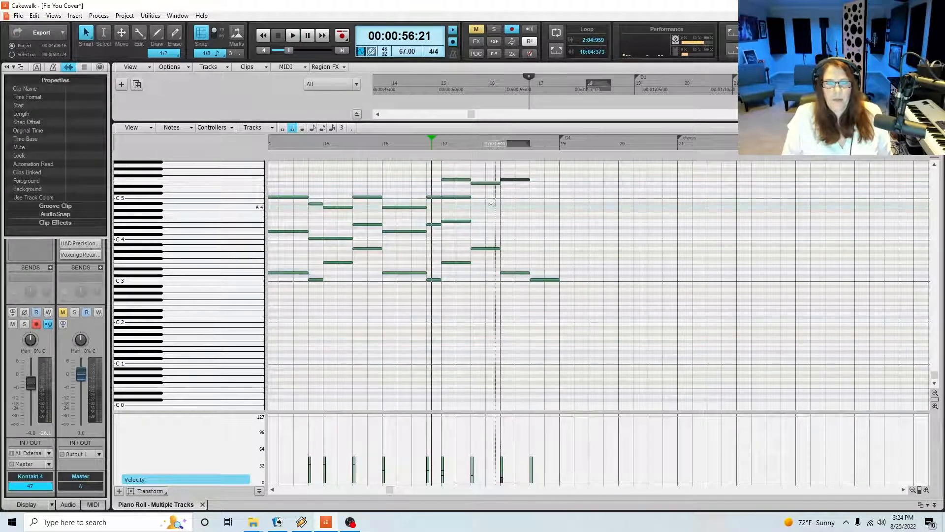
left_click(454, 196)
key("space")
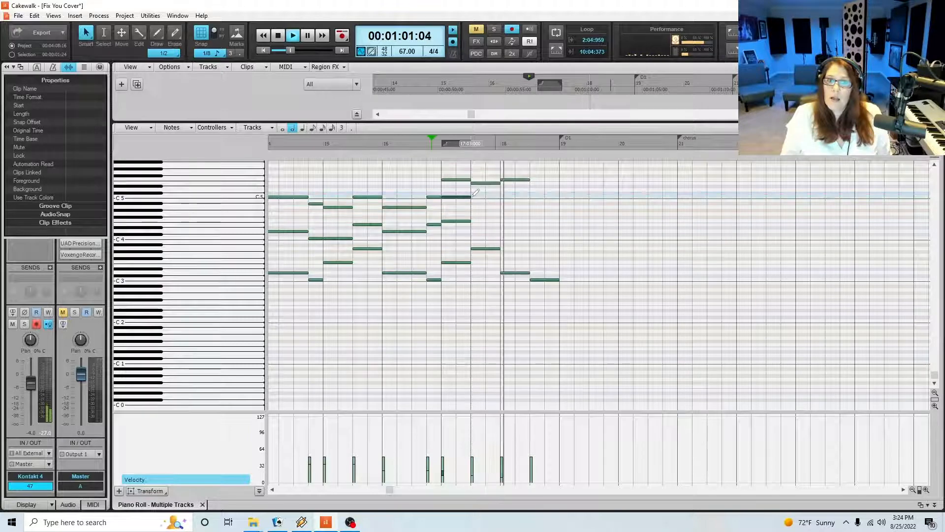
key("space")
left_click_drag(469, 197, 500, 197)
left_click(502, 189)
Play on from measure 18 and add a two-beat C5 and a two-beat E5 at beat 3
key("space")
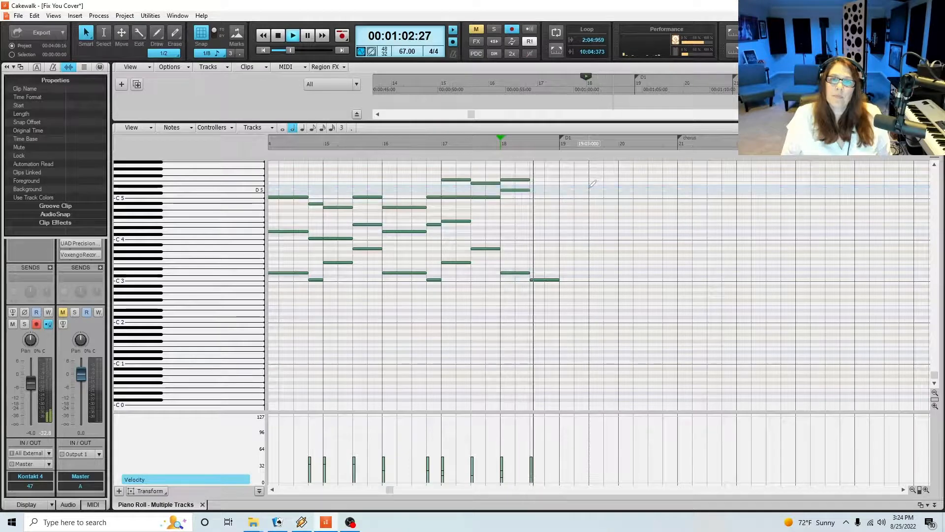
key("space")
left_click(532, 195)
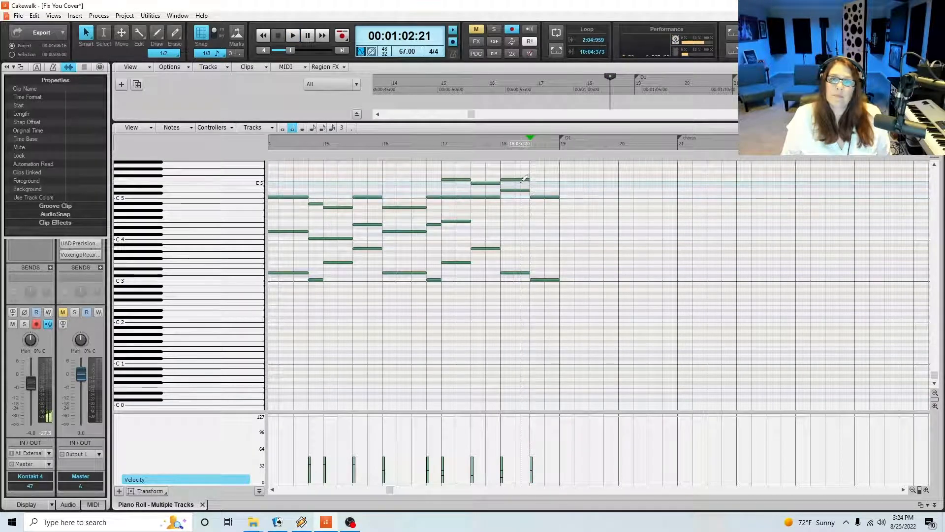
left_click(533, 182)
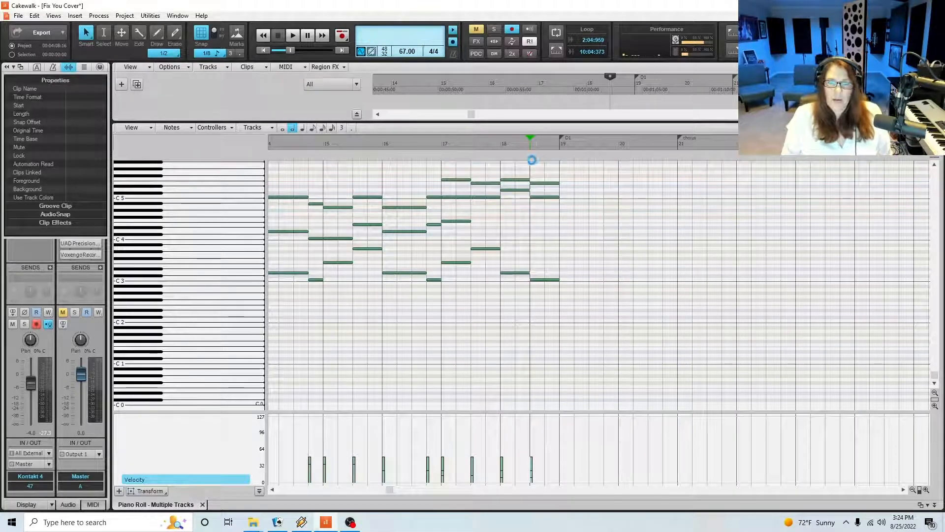
Check the top notes of measures 17 and 18 and lower the velocity of the E5 at beat 3 of measure 17
left_click(499, 148)
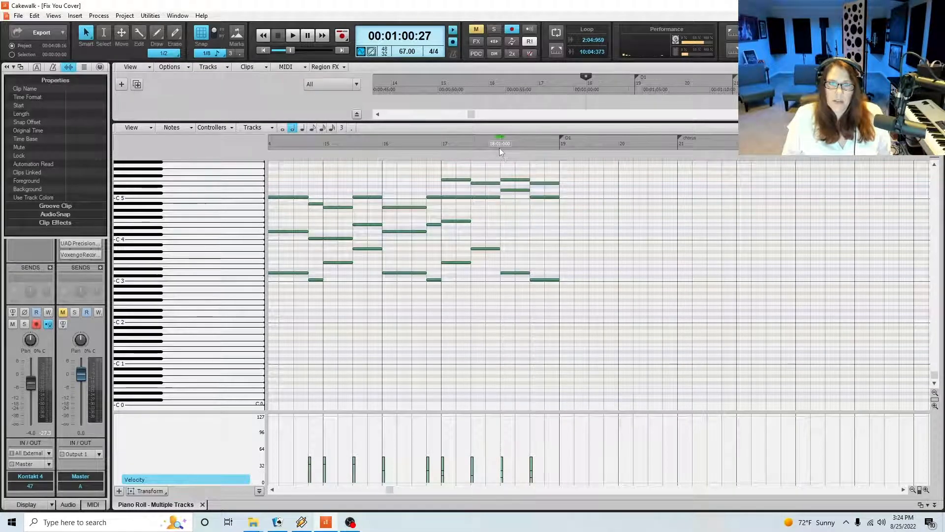
left_click(518, 180)
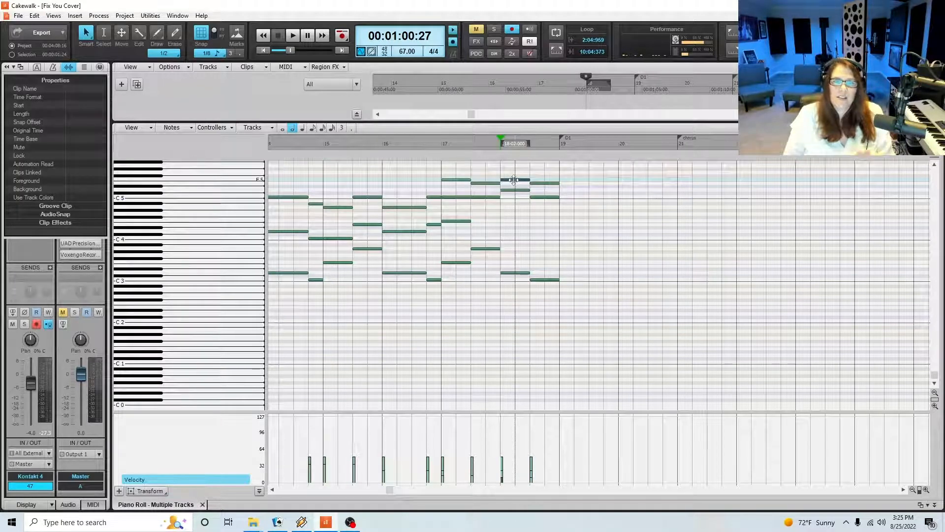
left_click(452, 178)
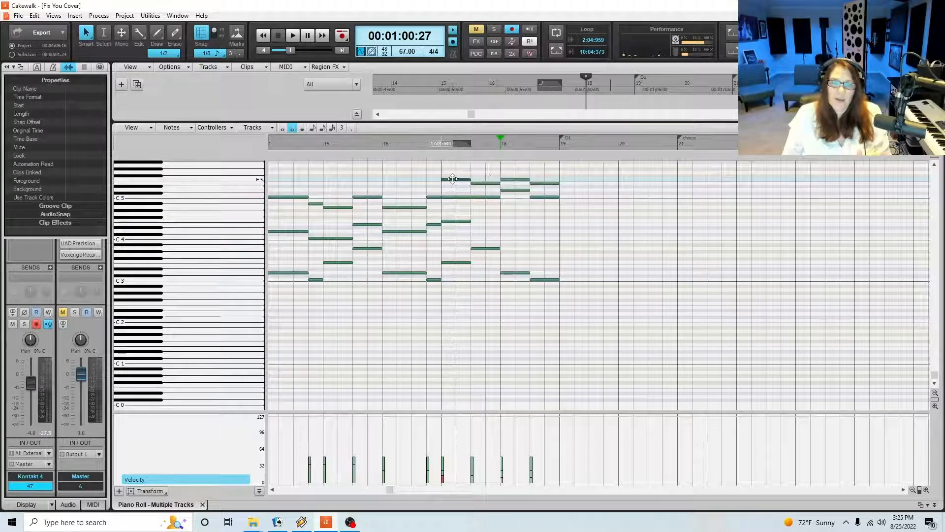
left_click(483, 183)
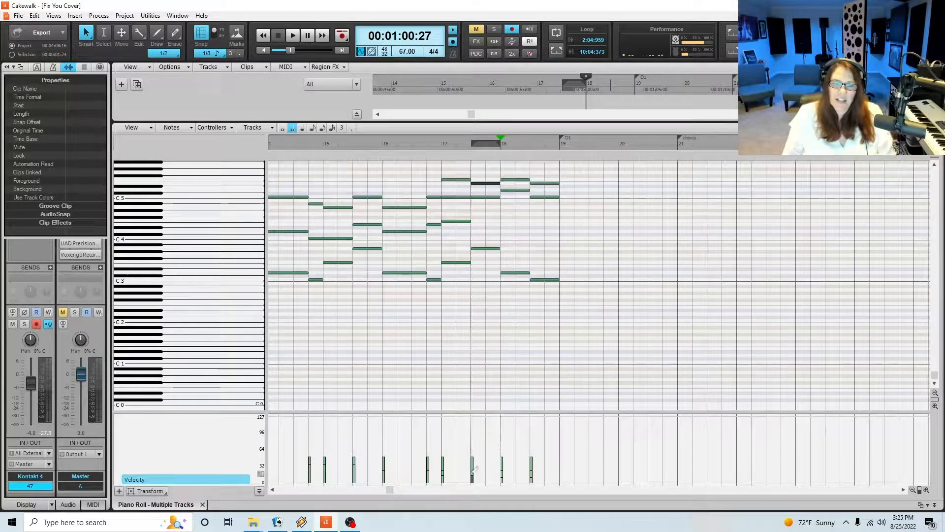
left_click_drag(471, 476, 471, 479)
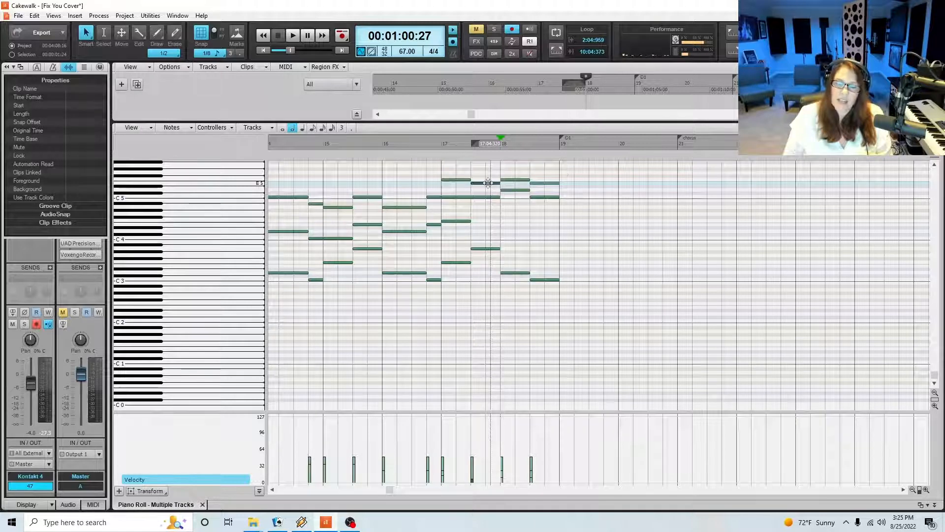
left_click(542, 183)
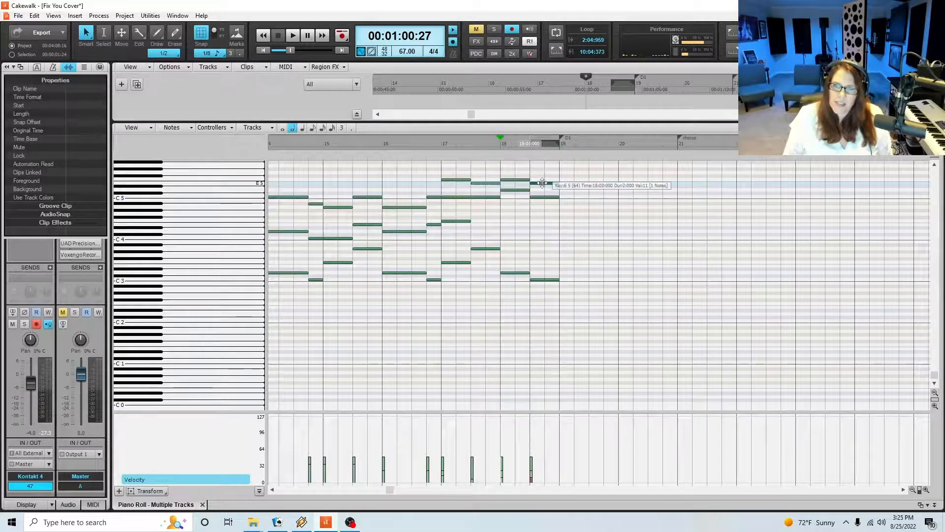
Replay from measure 17 and add a four-beat F5 and a four-beat C5 at beat 1 of measure 19
left_click(441, 143)
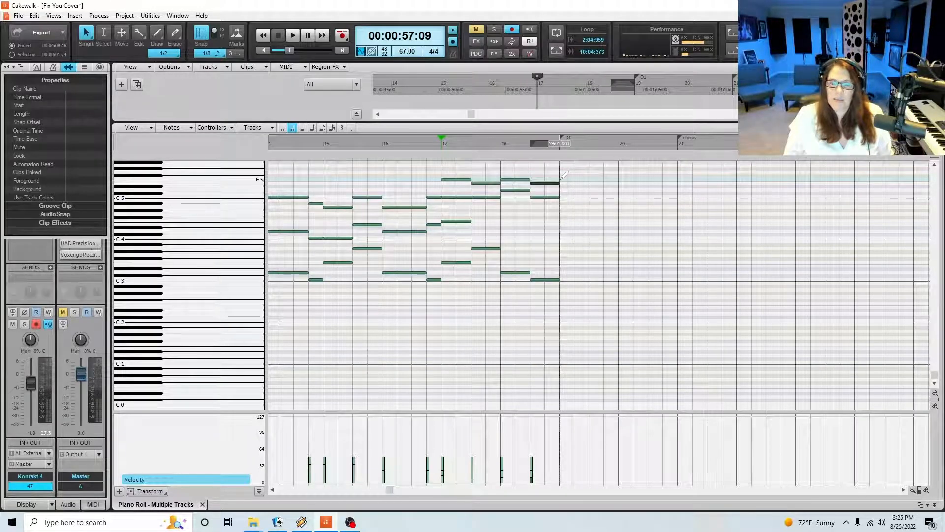
left_click_drag(560, 179, 617, 190)
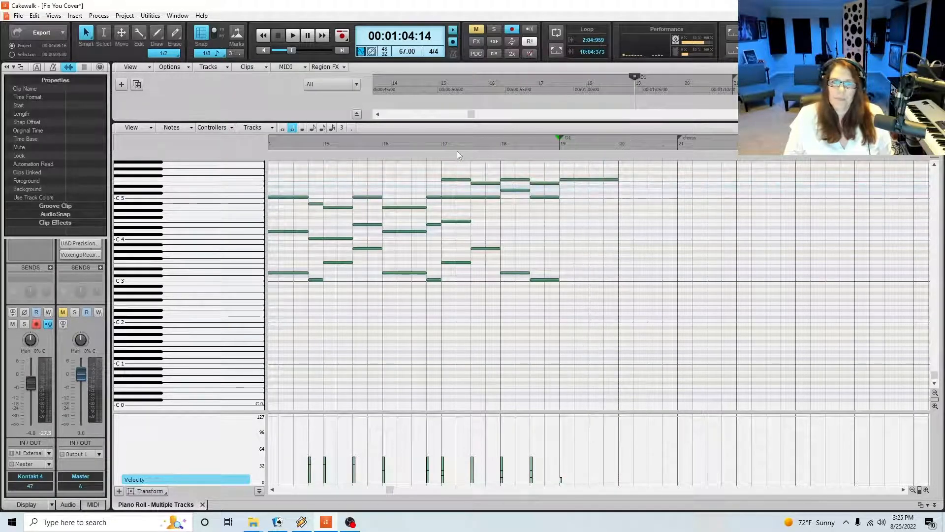
left_click(435, 143)
left_click(465, 197)
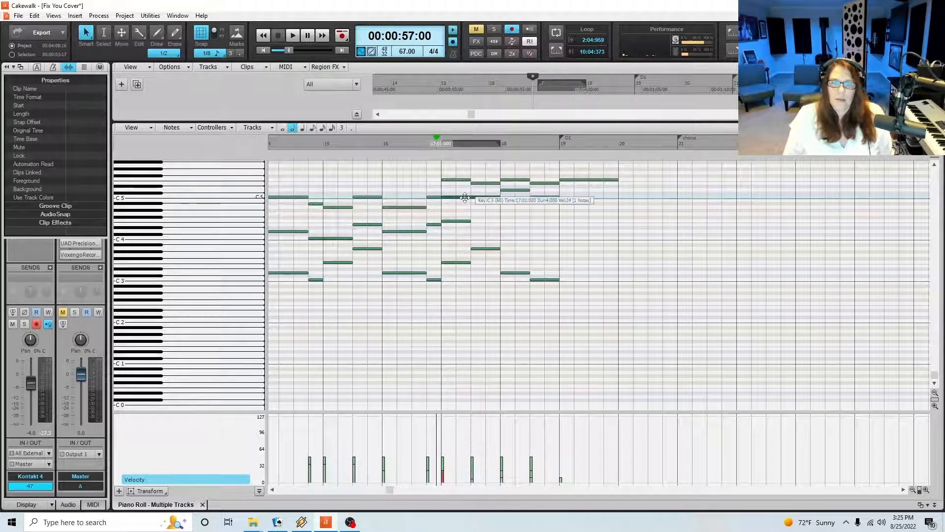
key("space")
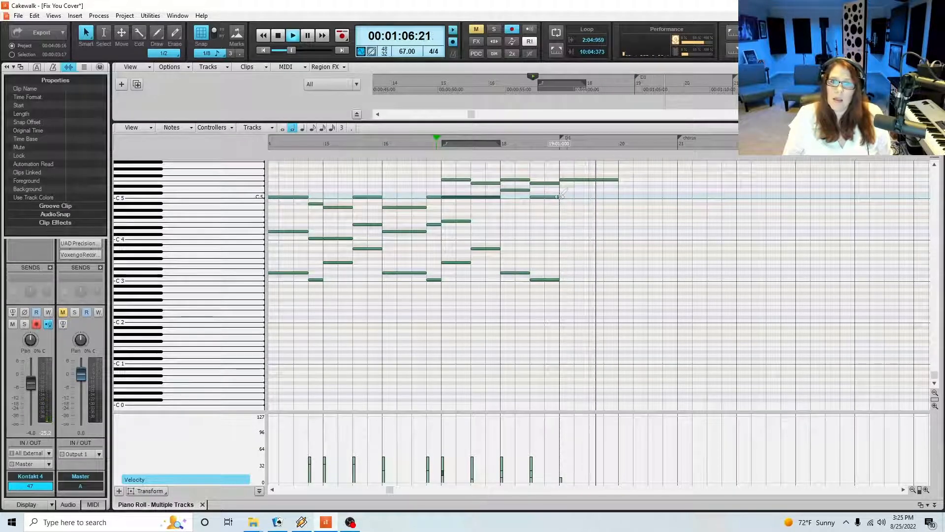
key("space")
left_click(561, 197)
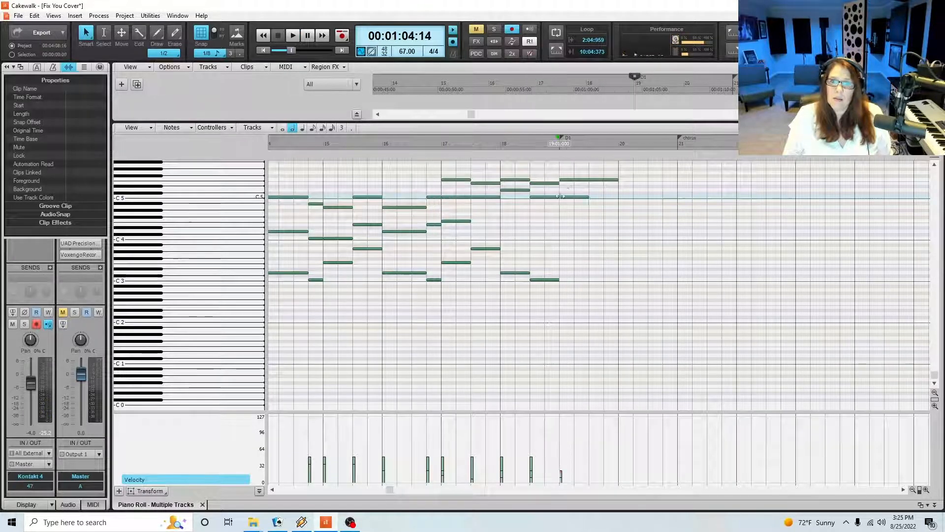
key("space")
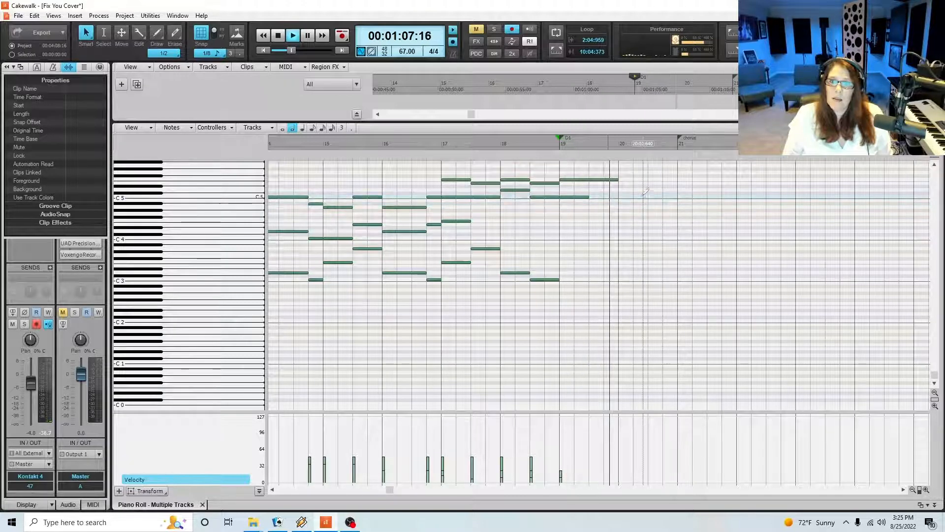
key("space")
left_click_drag(587, 198, 618, 197)
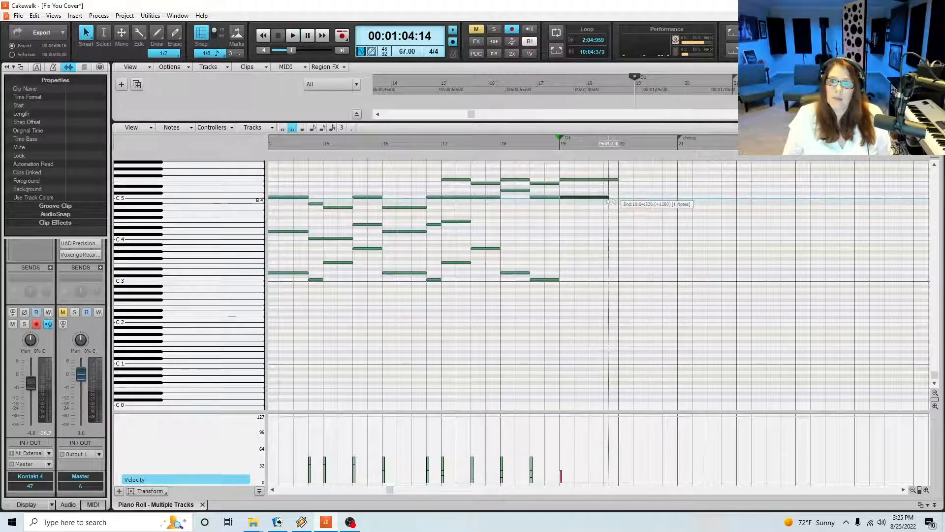
Add a four-beat A4 and a four-beat D5 at beat 1 of measure 20, and save the project
left_click(633, 207)
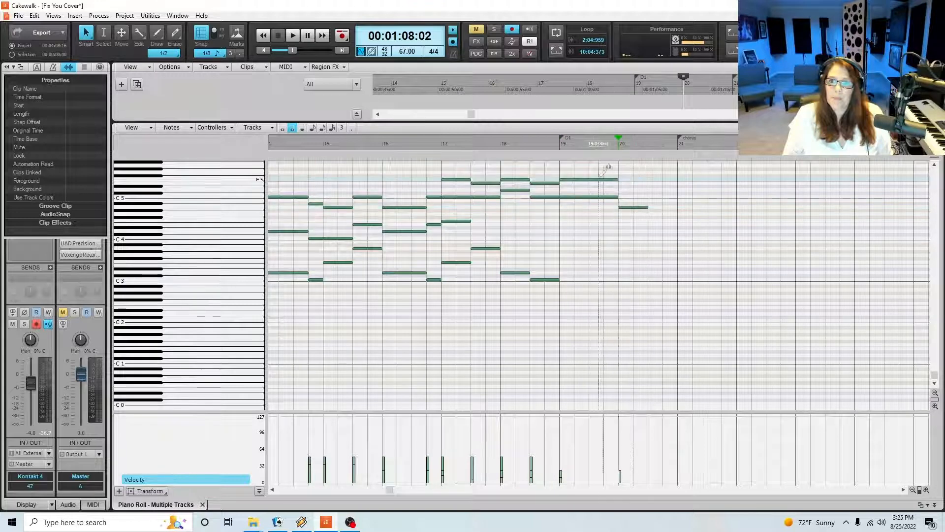
left_click(615, 180)
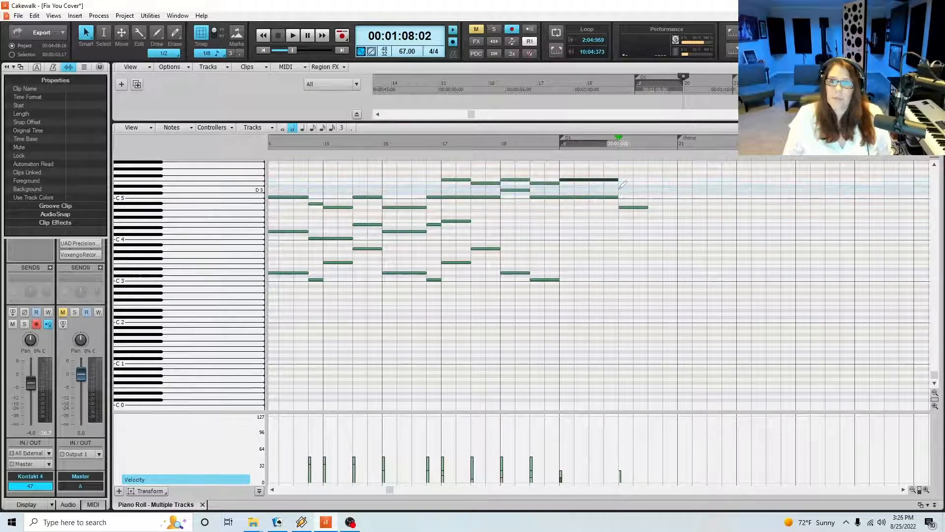
left_click(635, 189)
left_click_drag(639, 183, 678, 208)
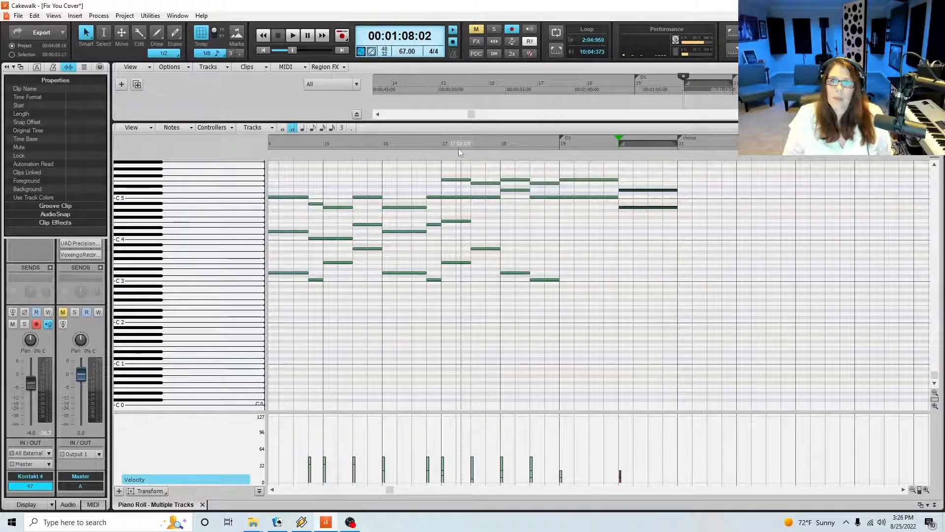
left_click(459, 149)
key("ctrl+s")
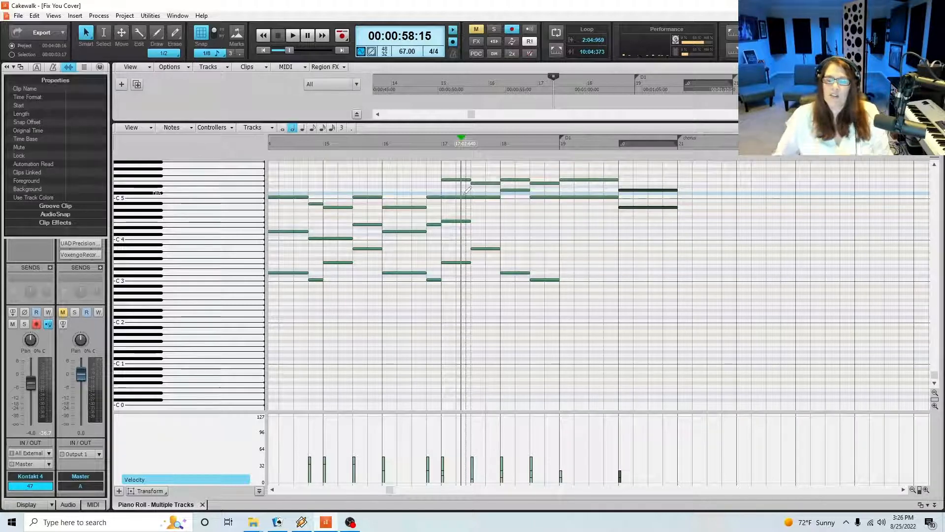
Check the middle and low chord notes in measure 16 and at the start of measure 17
left_click(925, 128)
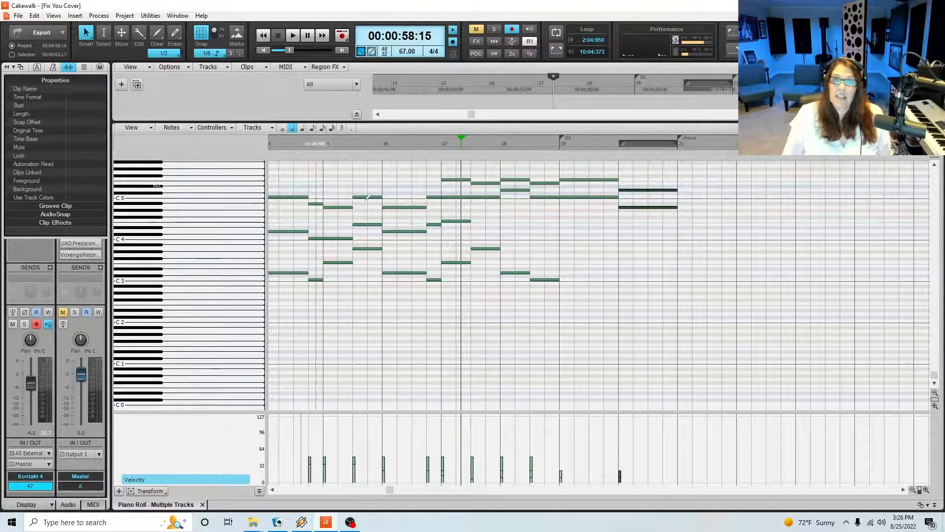
left_click(442, 143)
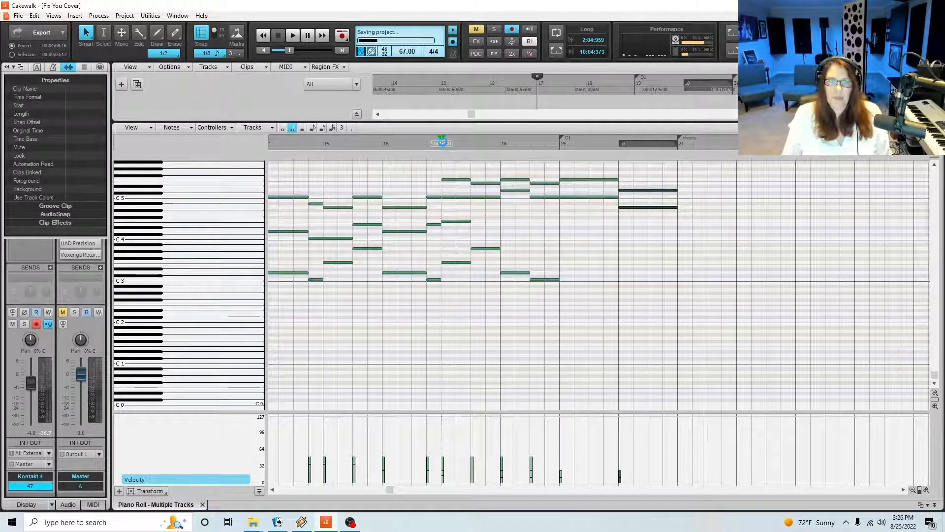
left_click(434, 225)
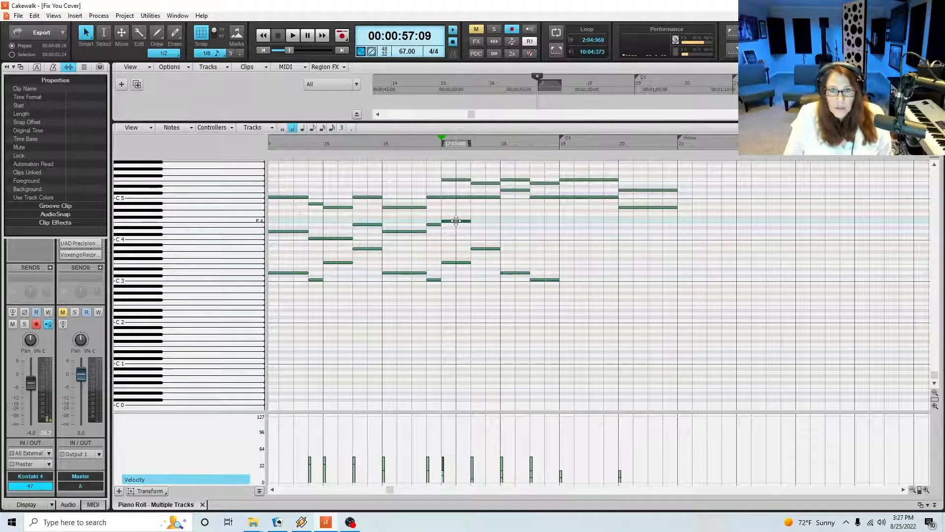
left_click(456, 220)
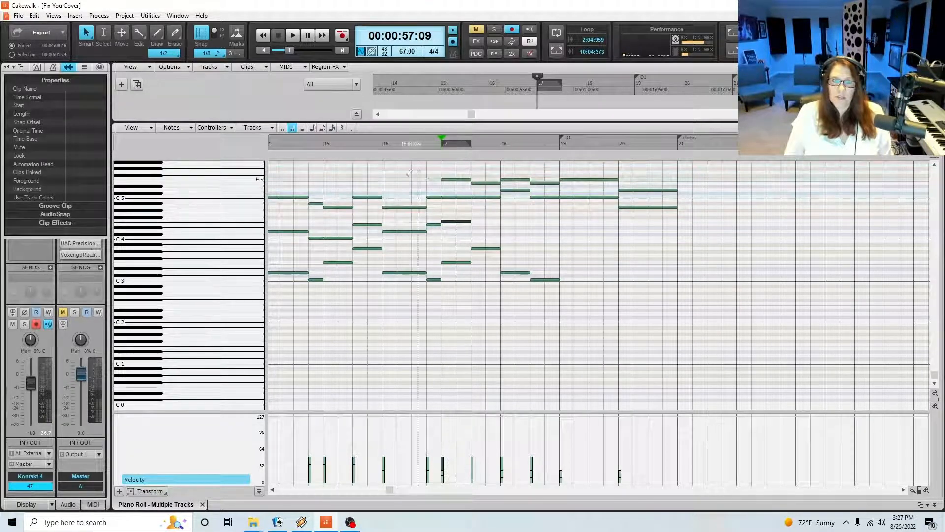
left_click(382, 144)
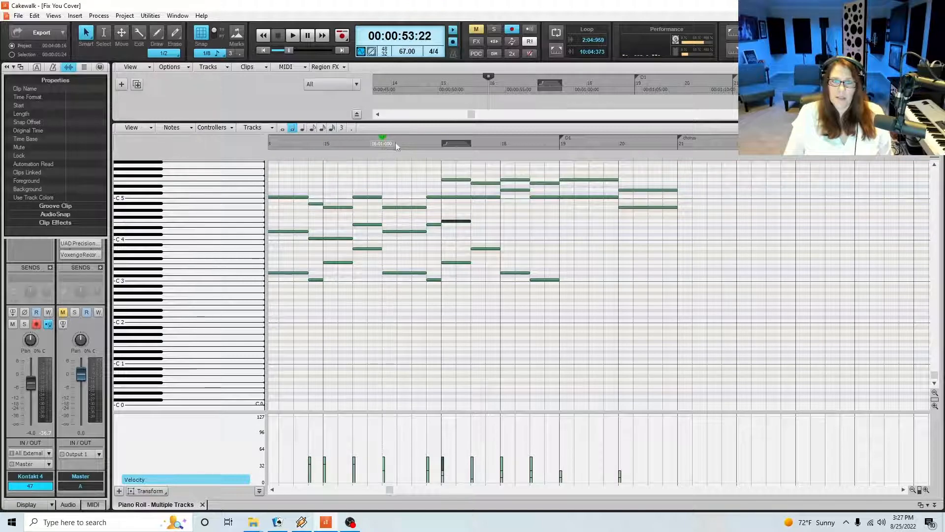
left_click(441, 143)
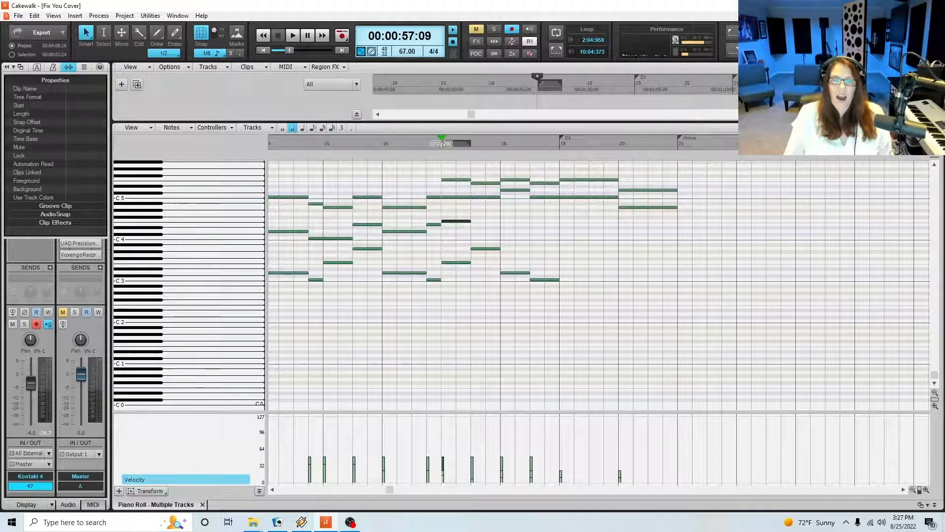
left_click(382, 144)
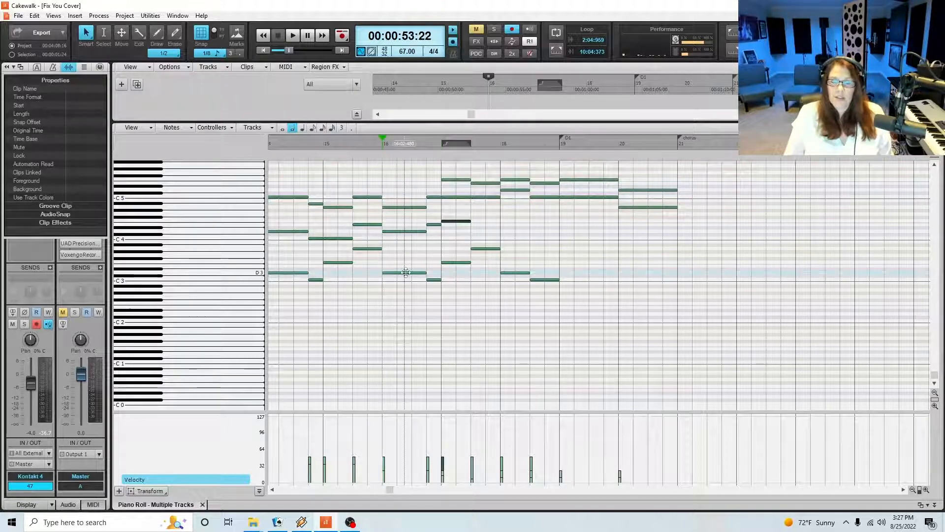
left_click(405, 272)
left_click(400, 231)
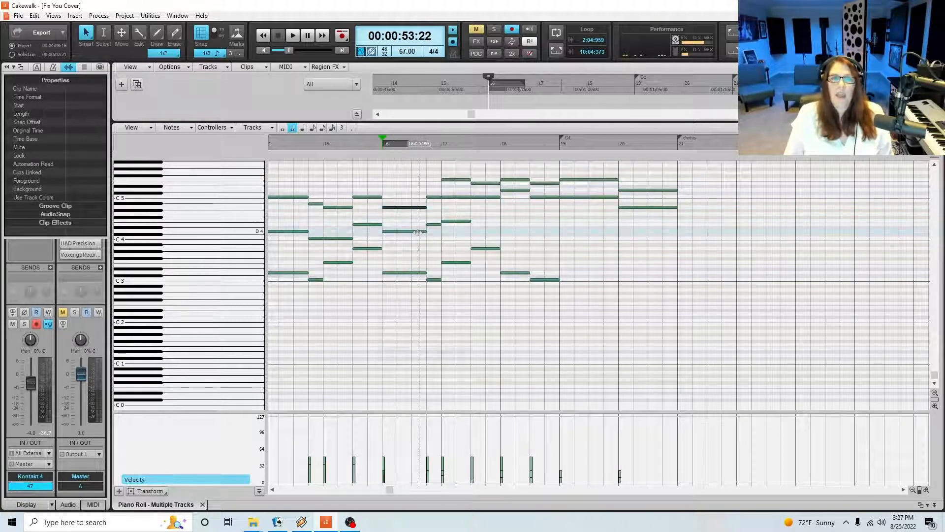
left_click(449, 221)
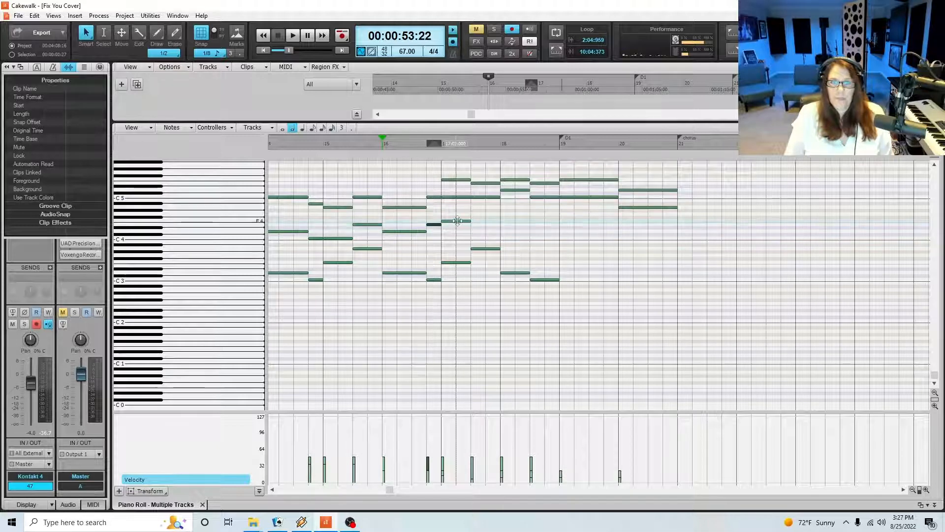
left_click(440, 149)
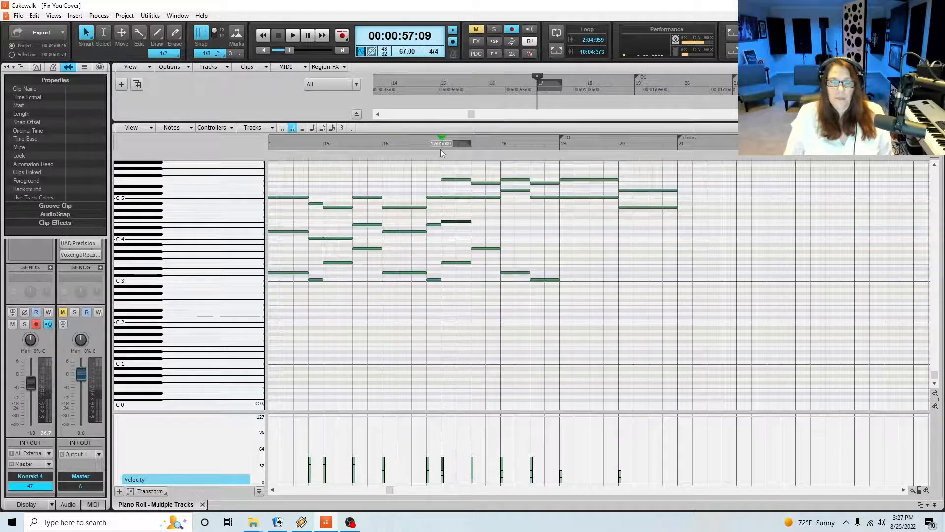
Play on from measure 17 and add two-beat notes E4 at beat 3, D4 at measure 18 beat 1 and C4 at measure 18 beat 3
key("space")
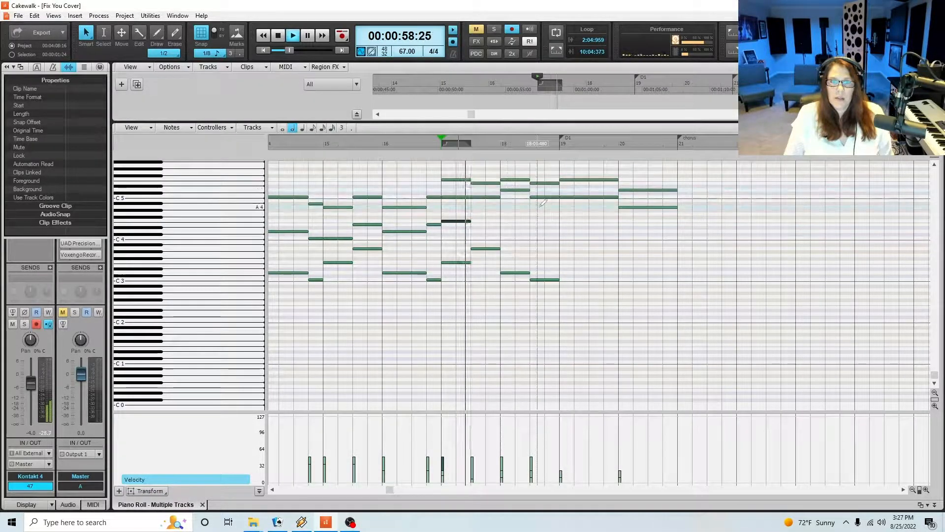
key("space")
left_click(486, 224)
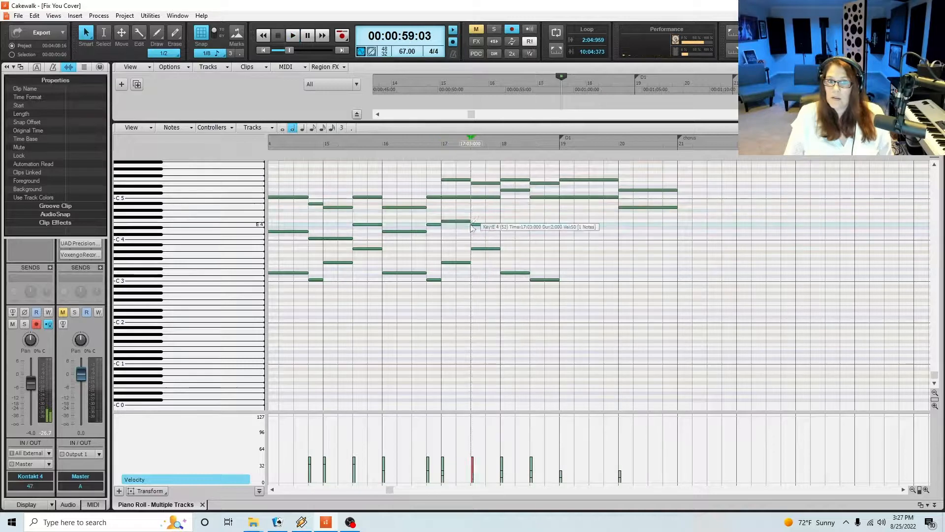
left_click(503, 231)
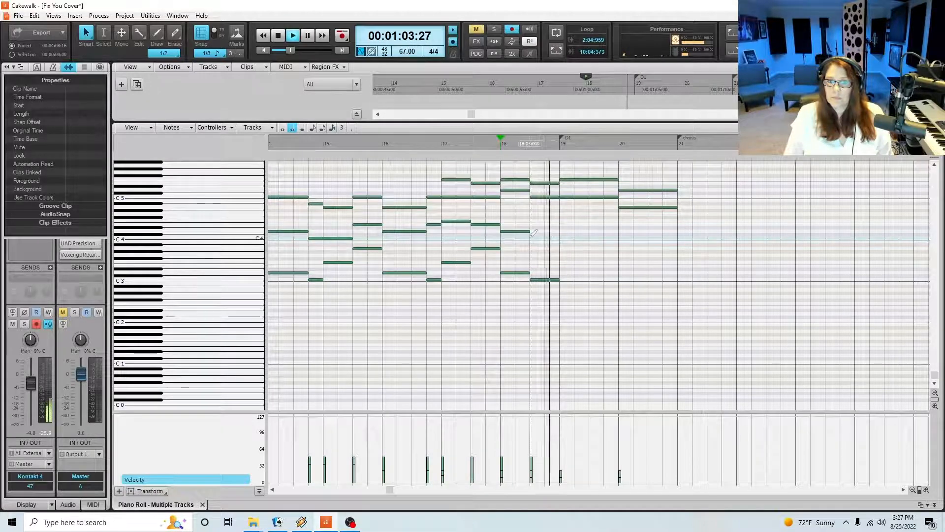
key("space")
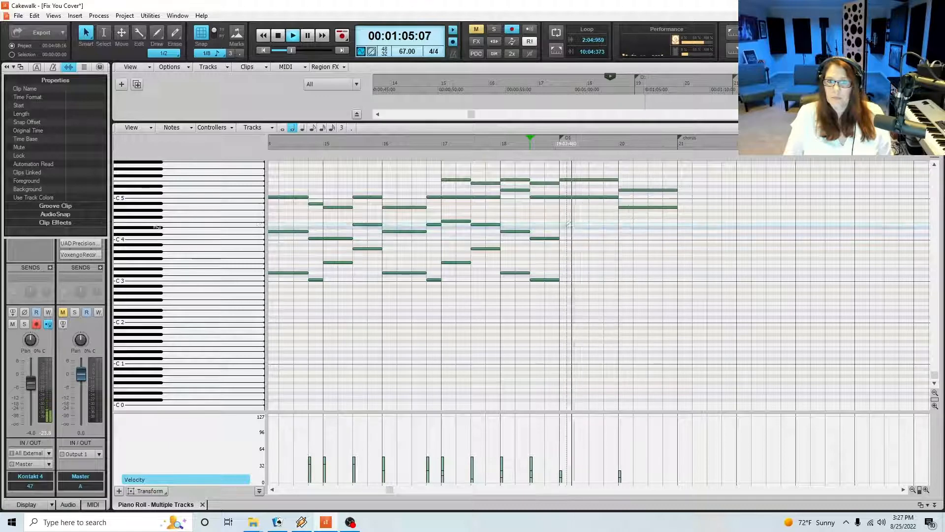
Continue the line in measure 19 with a two-beat F4 at beat 1 and a two-beat E4 at beat 3
key("space")
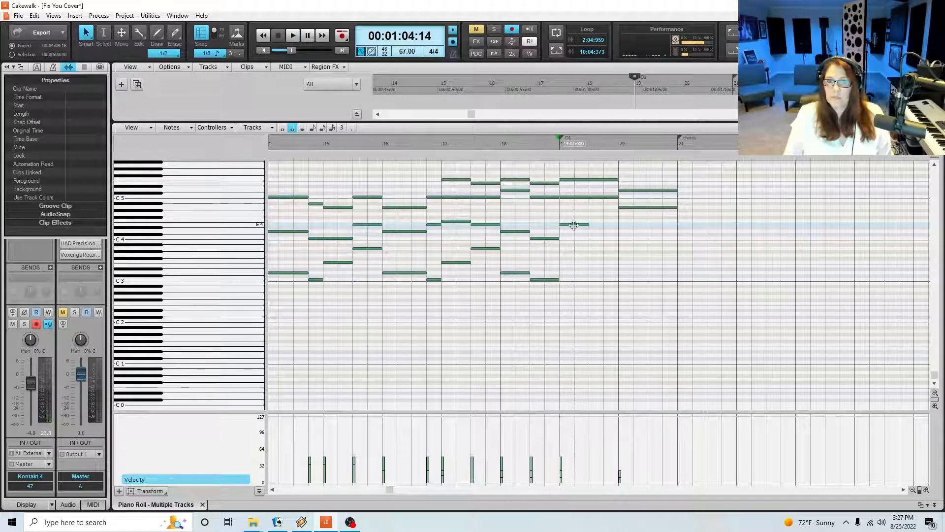
left_click_drag(573, 225, 573, 221)
key("space")
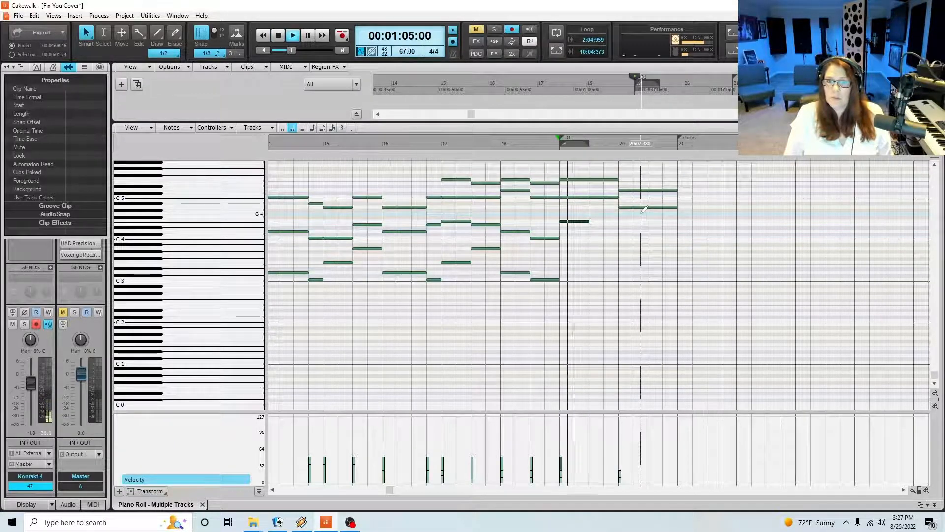
key("space")
left_click(591, 224)
Add a four-beat D4 at beat 1 of measure 20 and gradually lower the velocities of the middle line across measures 19 and 20
key("space")
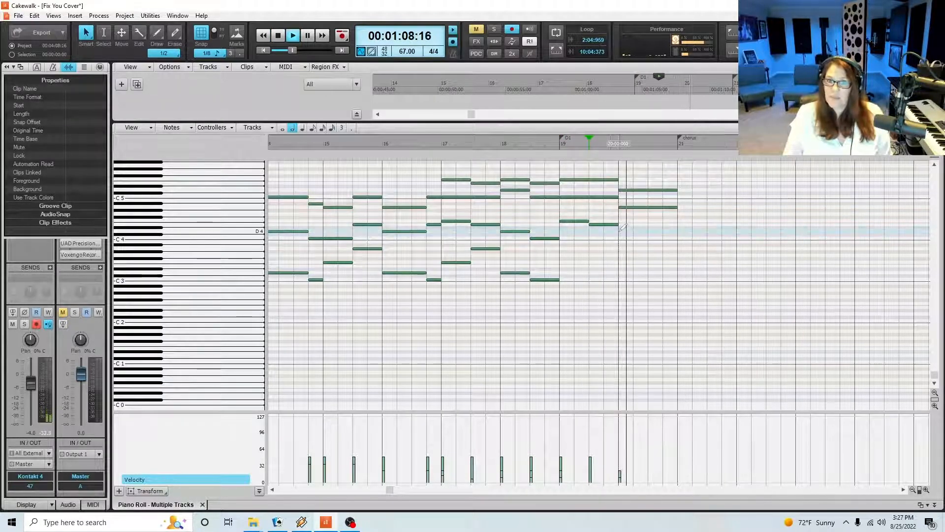
key("space")
left_click(620, 231)
left_click_drag(645, 231, 678, 231)
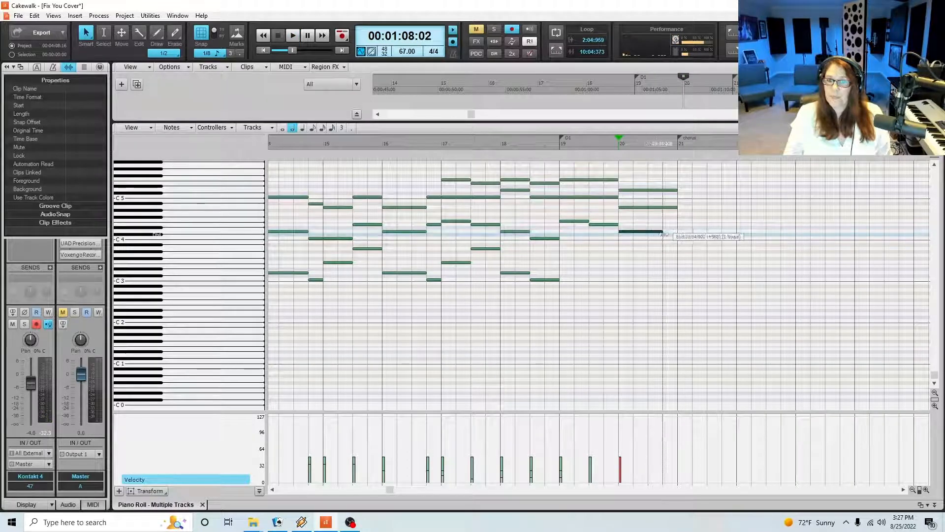
key("space")
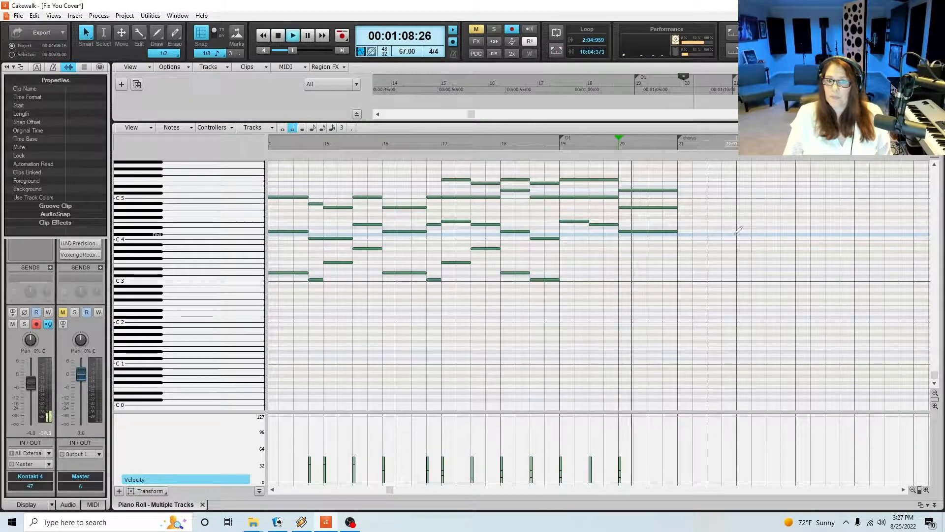
key("space")
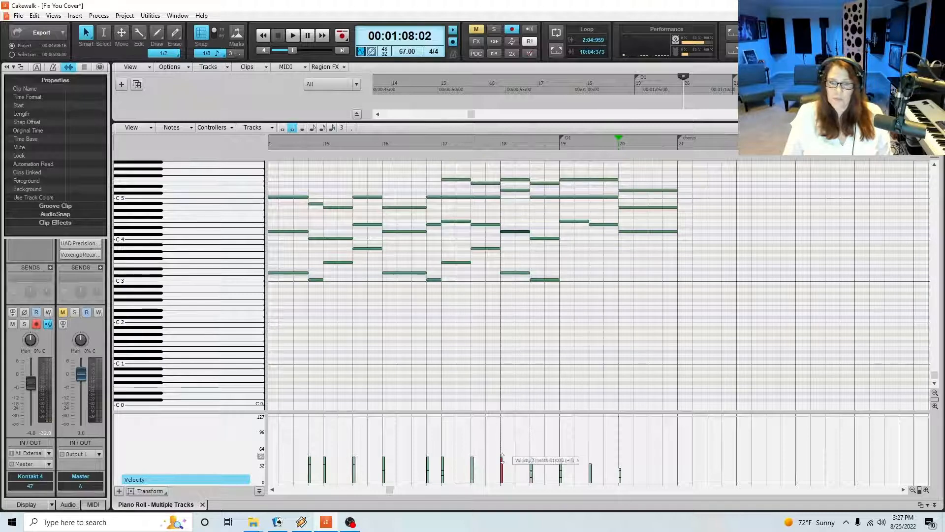
Replay from measure 17 and shorten the D5, A4 and D4 chord in measure 20 to two beats
left_click(440, 144)
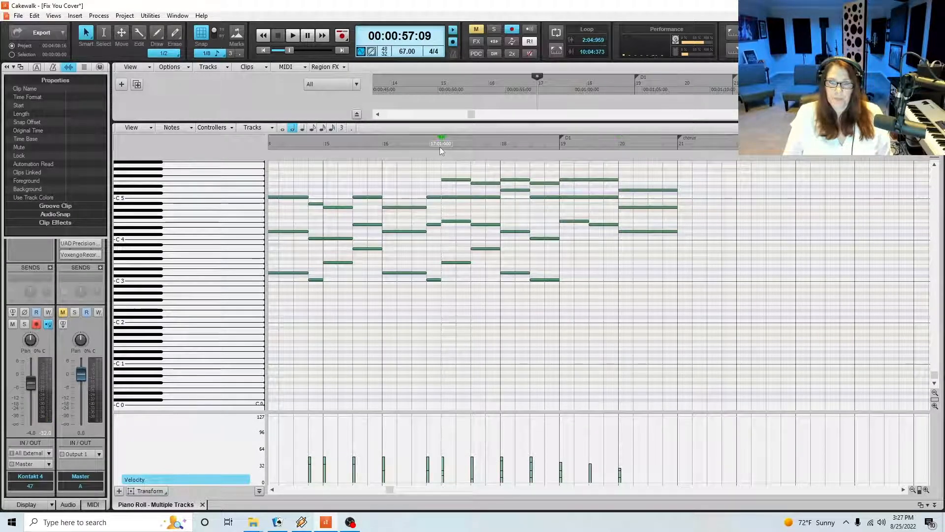
key("space")
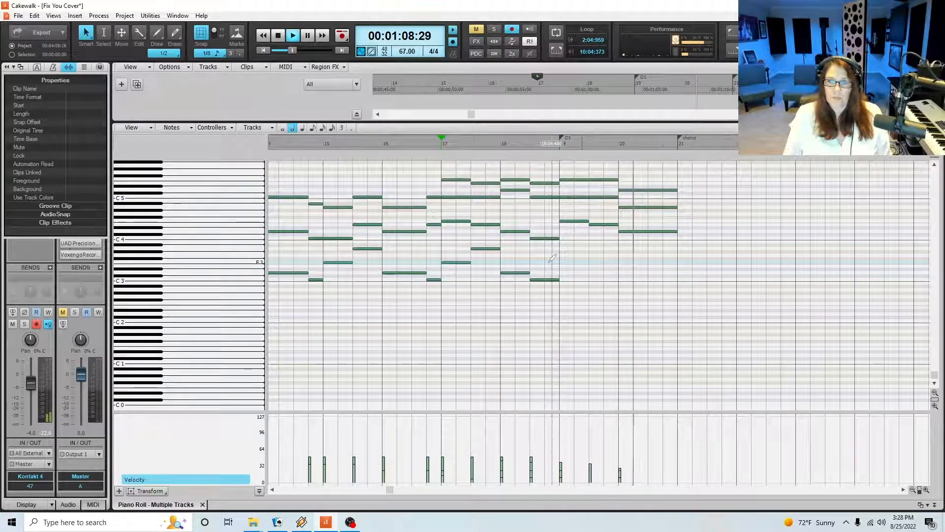
key("space")
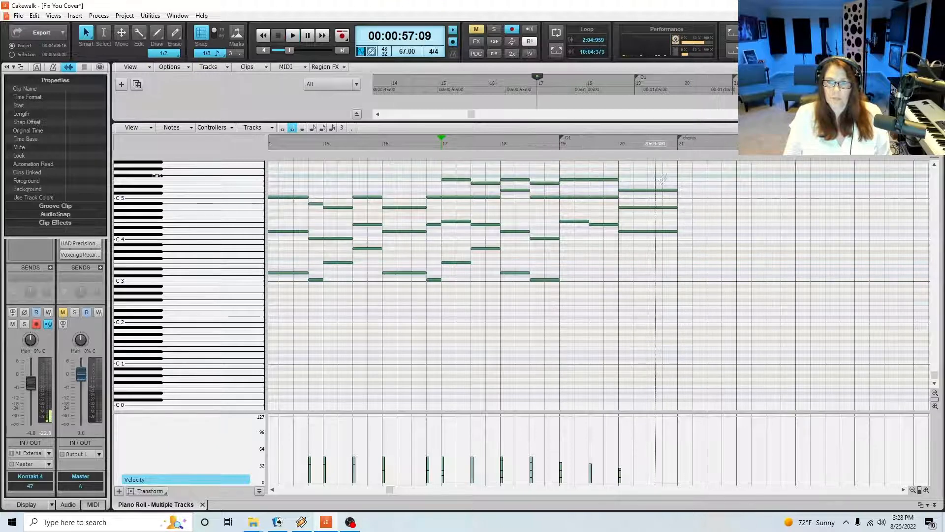
left_click_drag(693, 176, 648, 231)
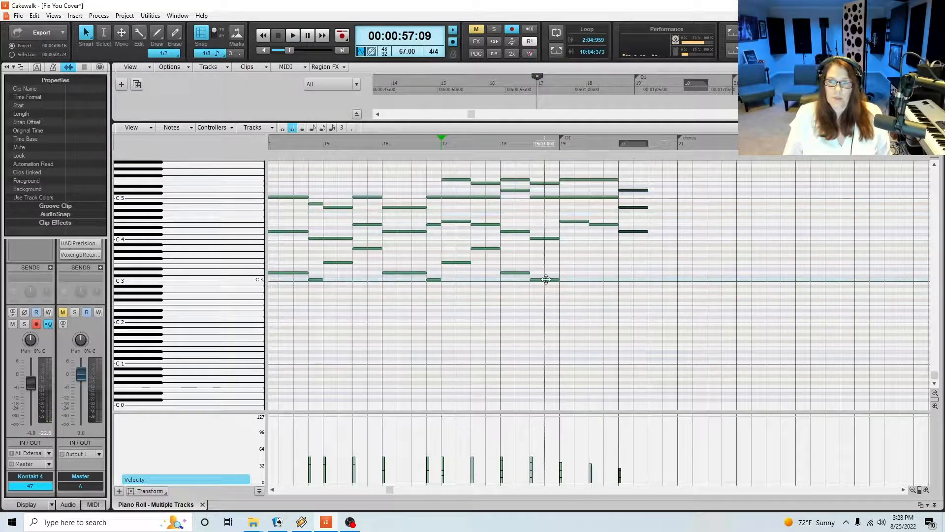
Build the bass line in measure 19 with a two-beat F3 at beat 1 and a two-beat A3 at beat 3, playing each one
left_click(523, 146)
left_click(542, 280)
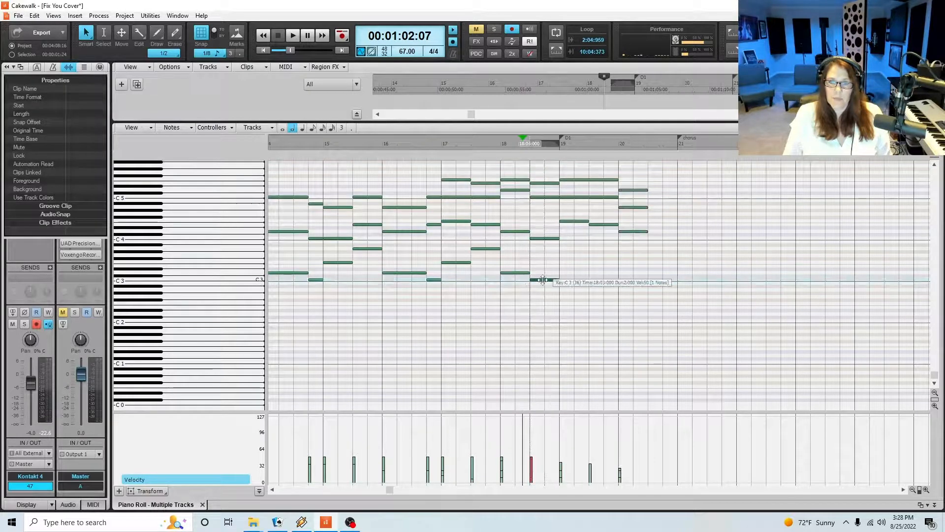
left_click(563, 258)
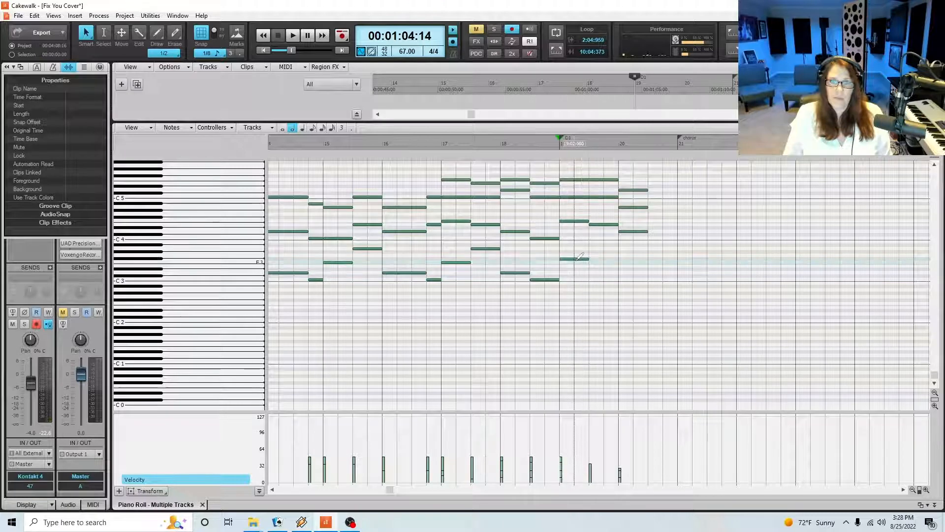
left_click_drag(577, 259, 576, 262)
key("space")
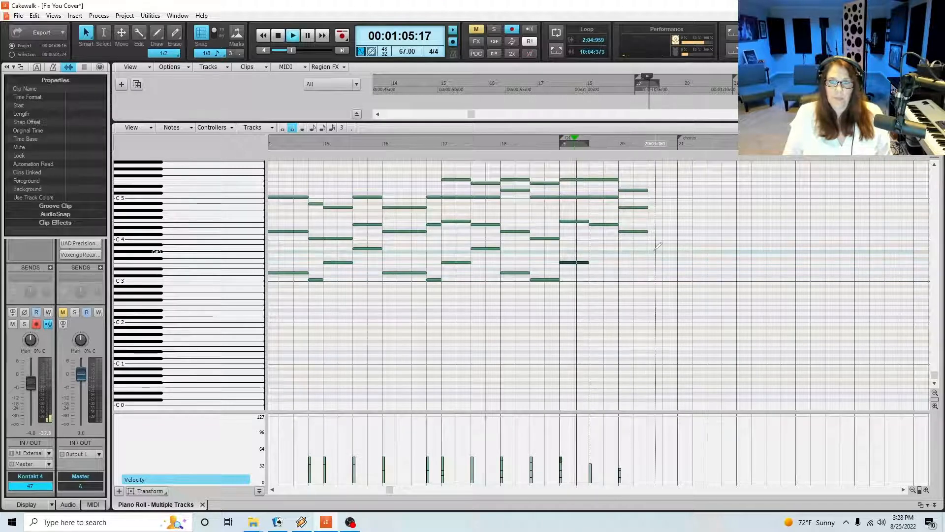
key("space")
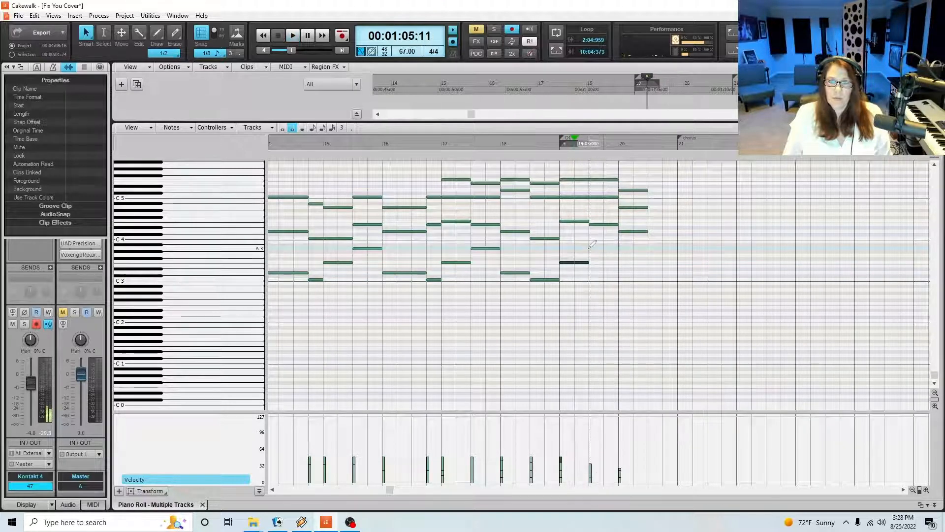
left_click(595, 248)
key("space")
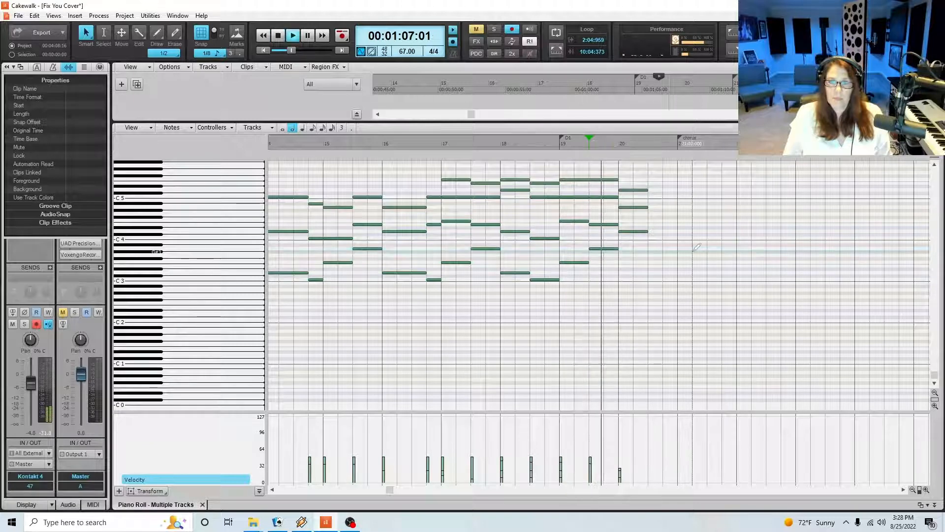
key("space")
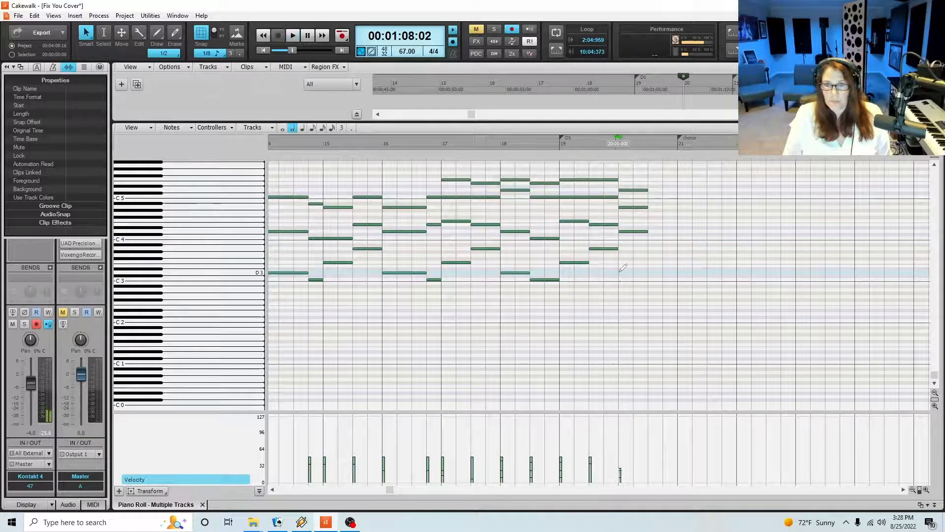
Add two-beat bass notes D3 and C3 at beats 1 and 3 of measure 20, and stack E4, G4 and C5 on beat 3
key("space")
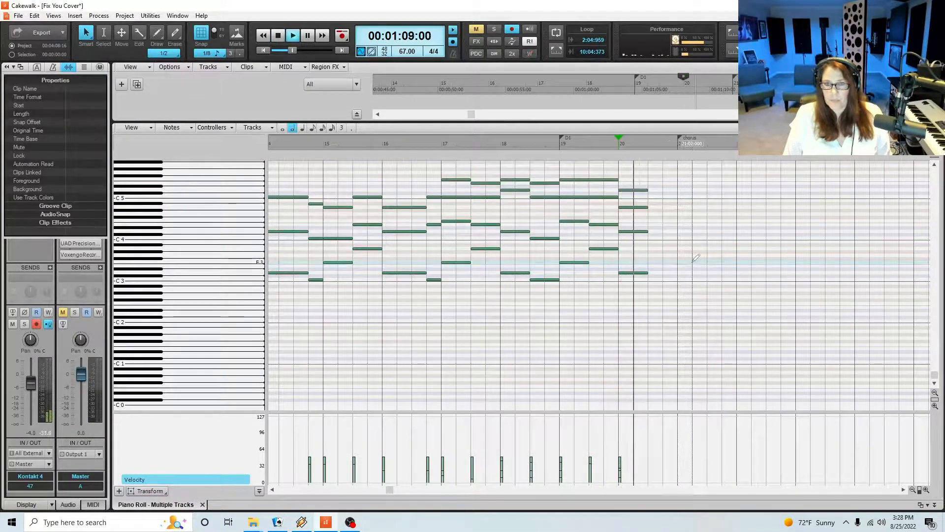
key("space")
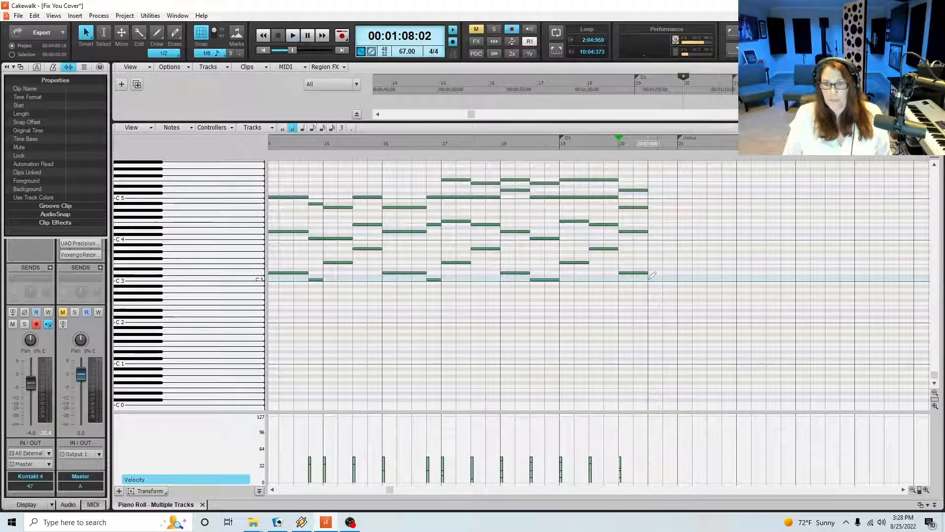
left_click(636, 231)
left_click(651, 220)
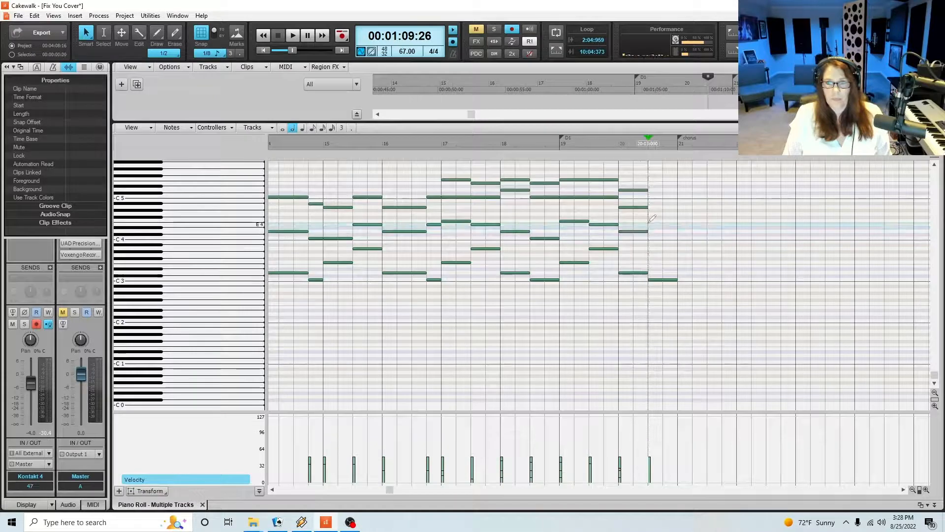
left_click(644, 207)
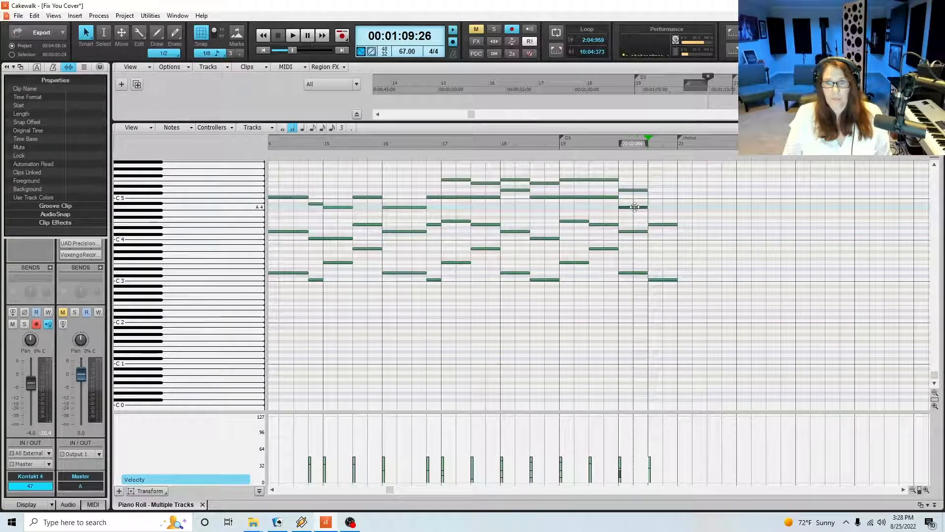
left_click(654, 214)
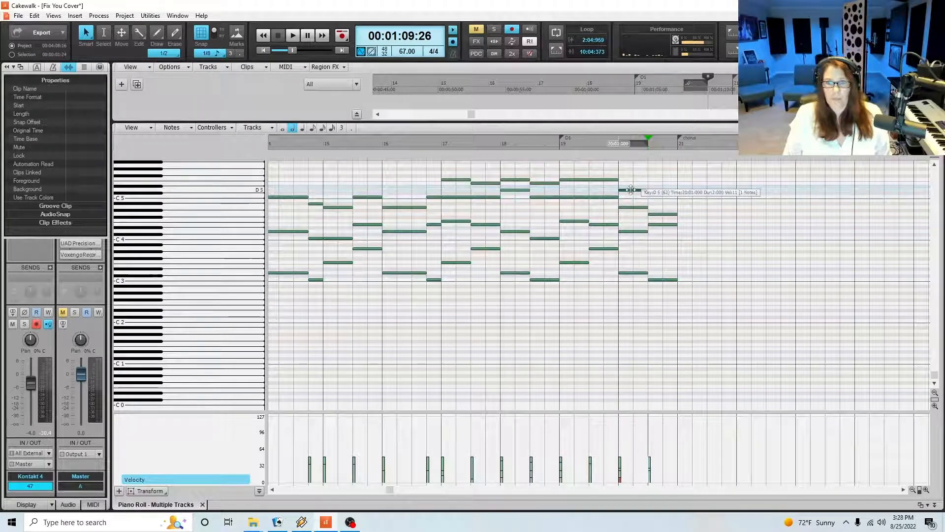
left_click(662, 197)
Replay measure 20 and slightly lower the velocities of its beat 3 chord
left_click(617, 144)
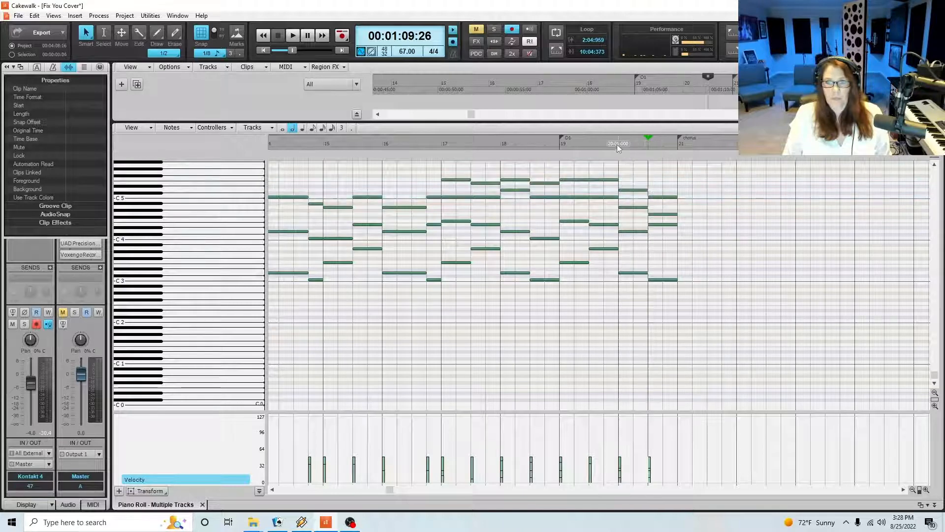
key("space")
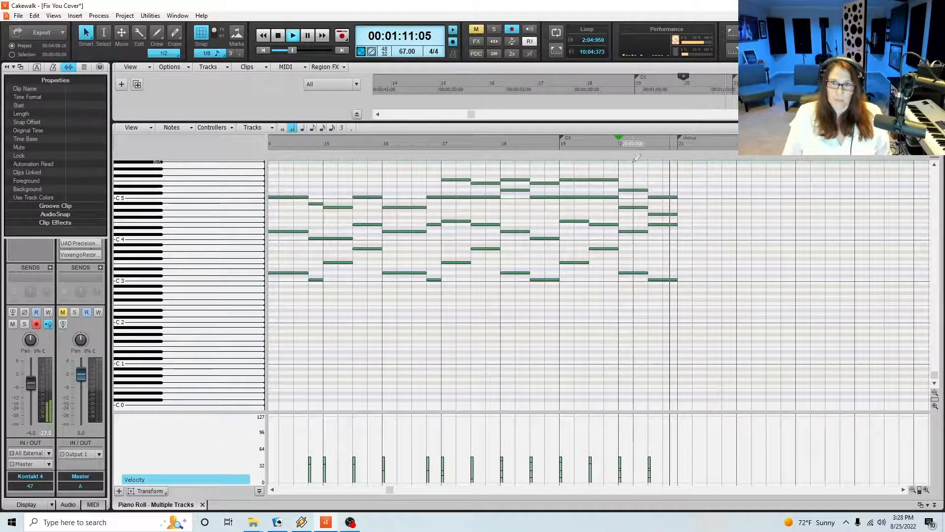
key("space")
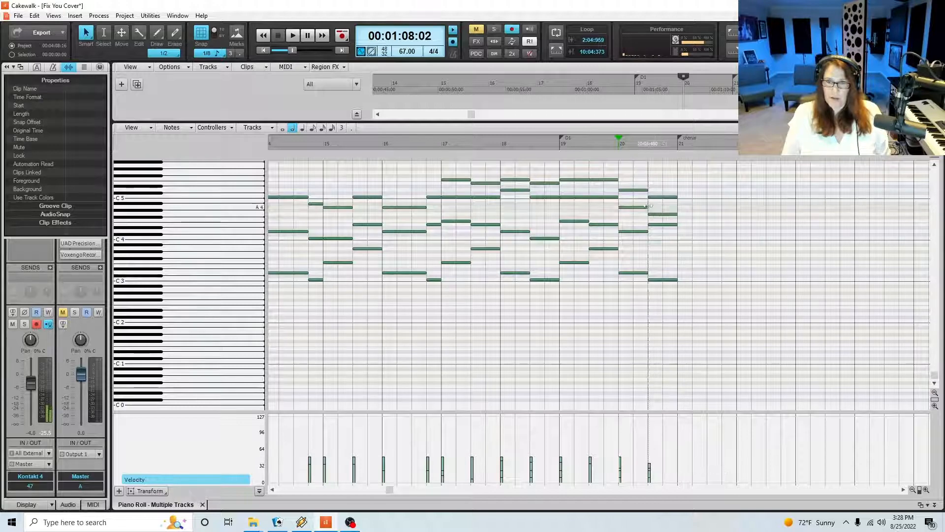
left_click(662, 279)
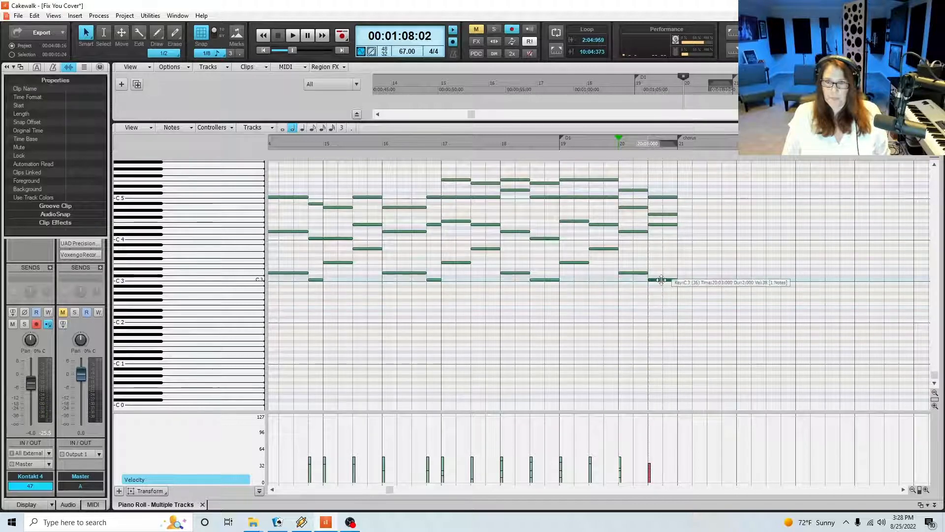
Add a Bb2 bass note at beat 1 of measure 21, play it against the track and lengthen it to four beats
left_click(692, 286)
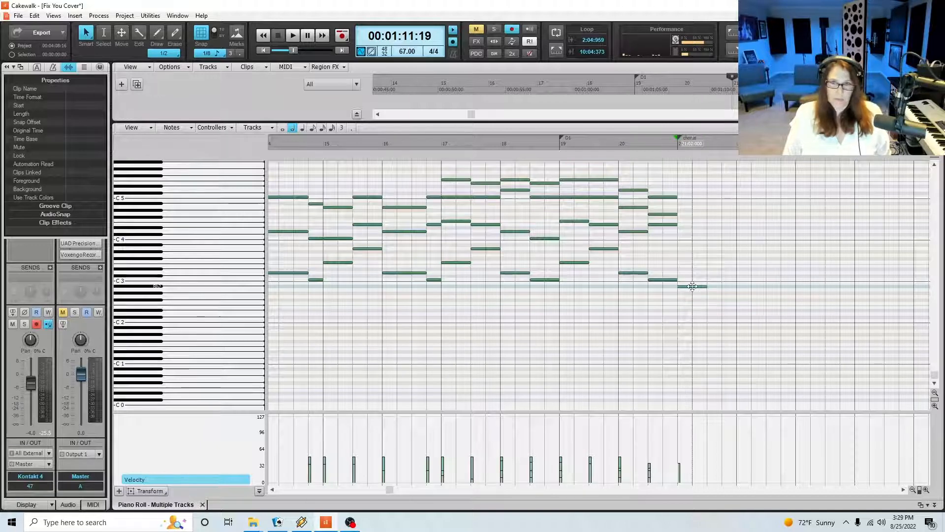
left_click(694, 286)
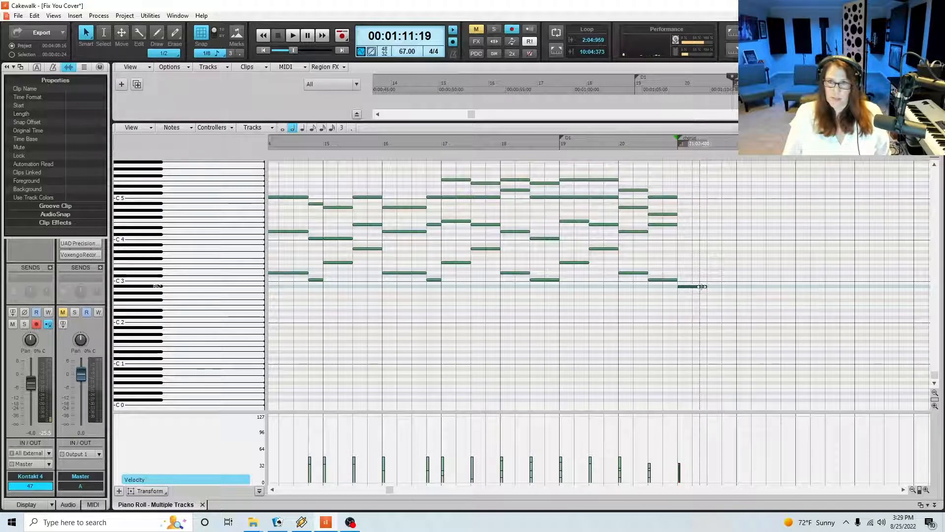
key("space")
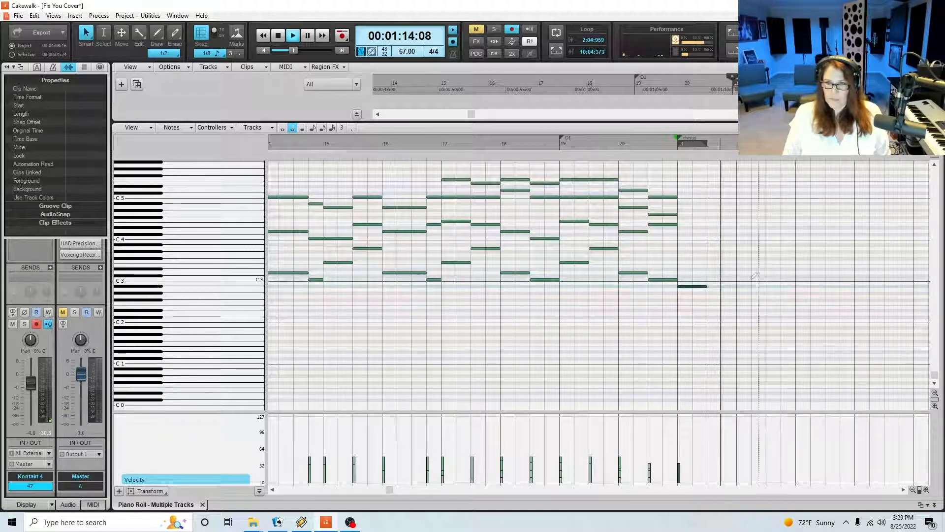
key("space")
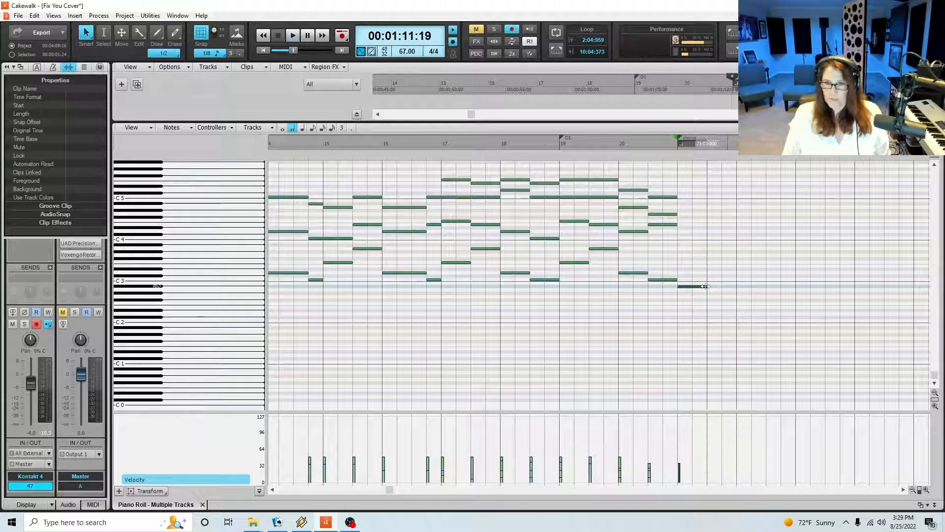
left_click_drag(705, 286, 736, 286)
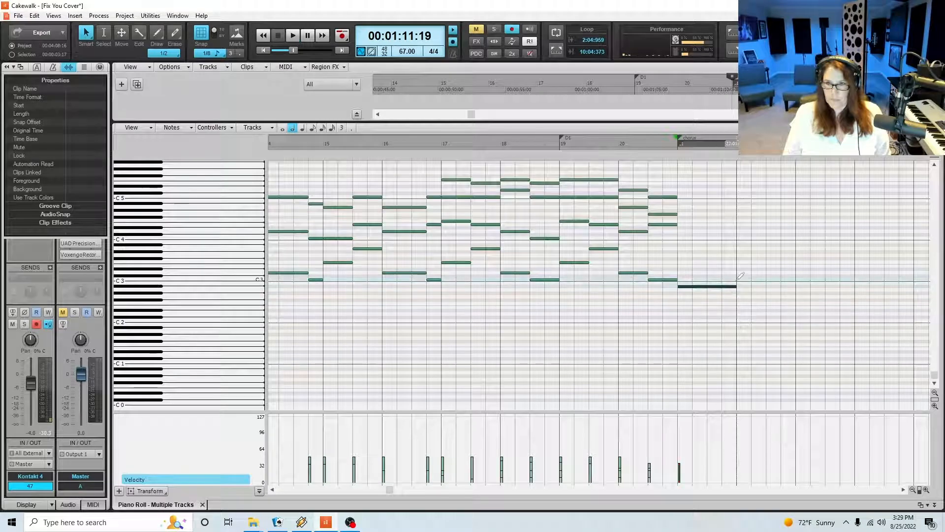
Continue the bass line with whole notes C3 in measure 22, Bb2 in measure 23 and C3 in measure 24
left_click(758, 280)
left_click_drag(765, 280, 796, 279)
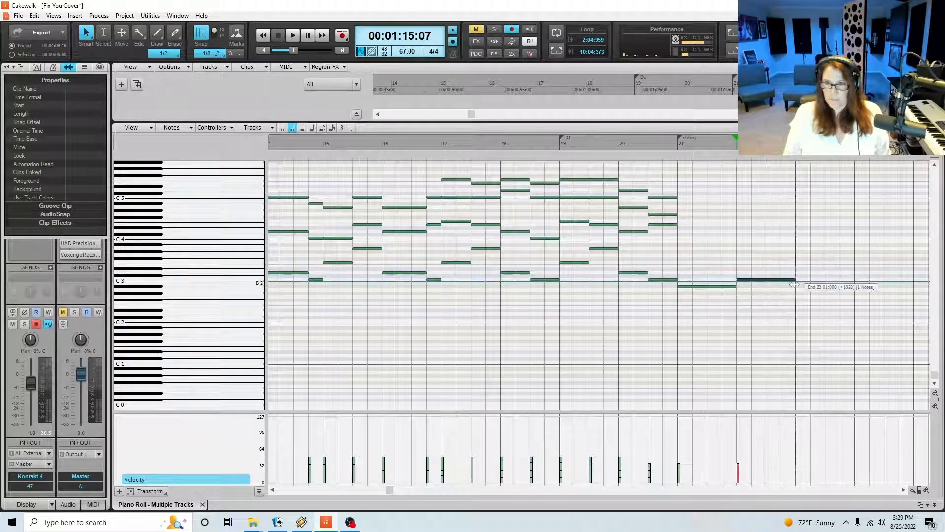
left_click(282, 128)
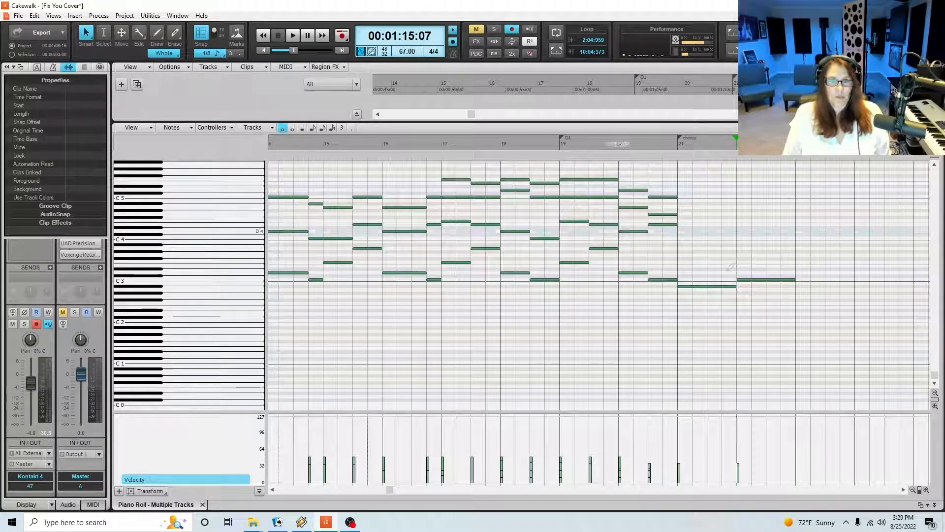
left_click(807, 286)
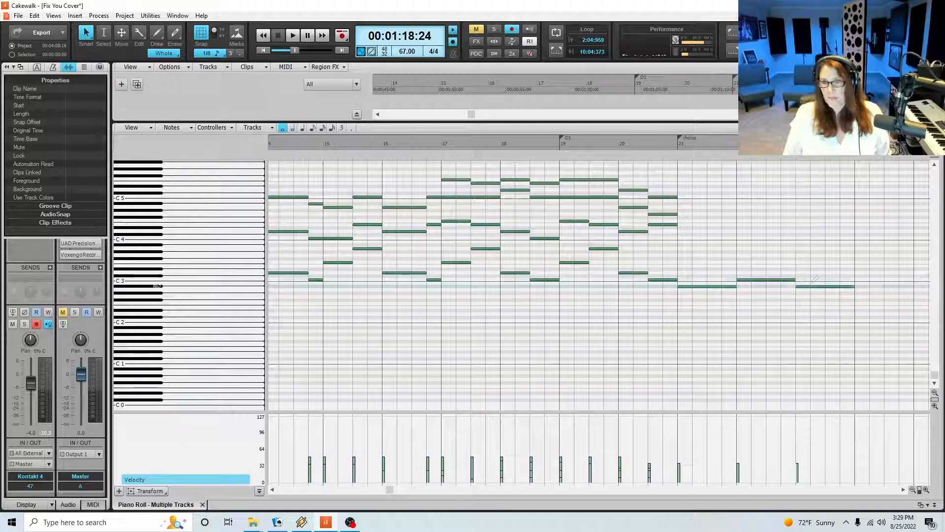
left_click(866, 280)
Play the bass line through measure 24, extend it with a four-beat Bb2 in measure 25 and a slightly shortened C3 in measure 26, and return to measure 21
left_click(673, 145)
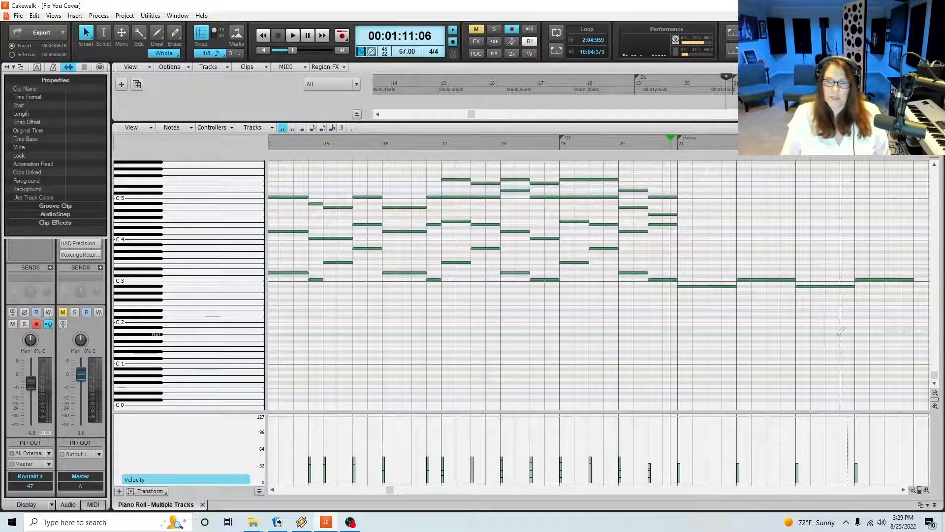
left_click(710, 286)
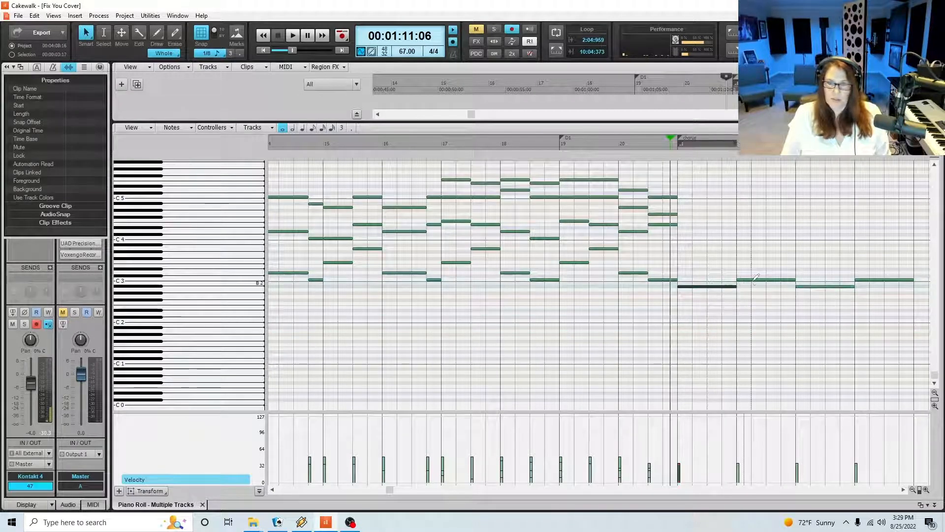
key("space")
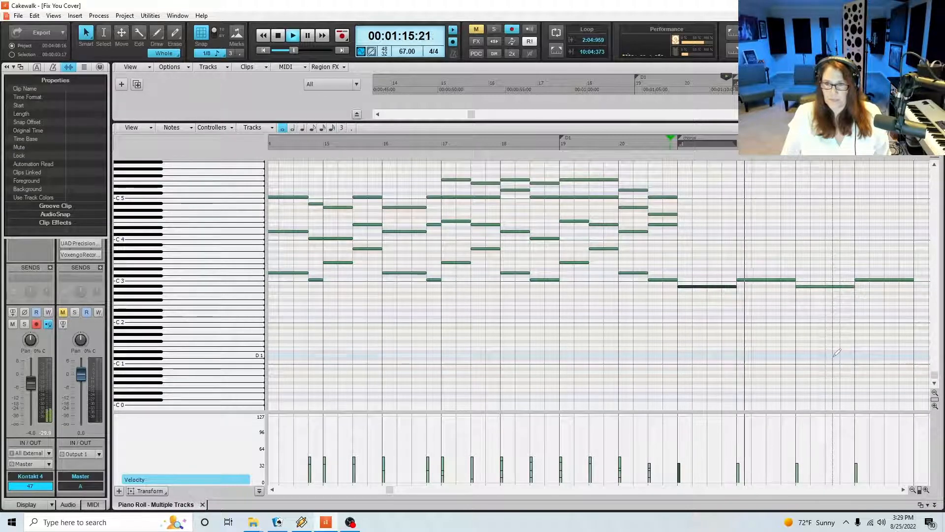
left_click(913, 490)
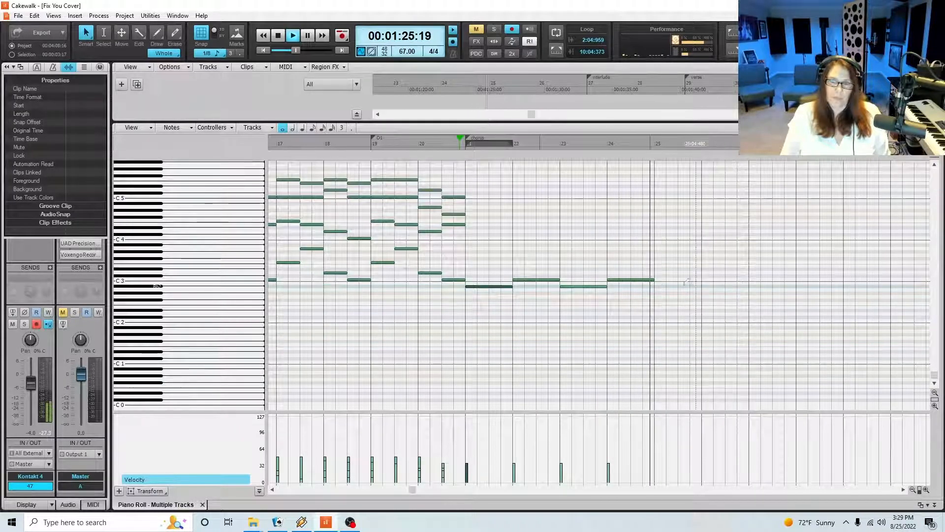
left_click_drag(656, 284, 702, 284)
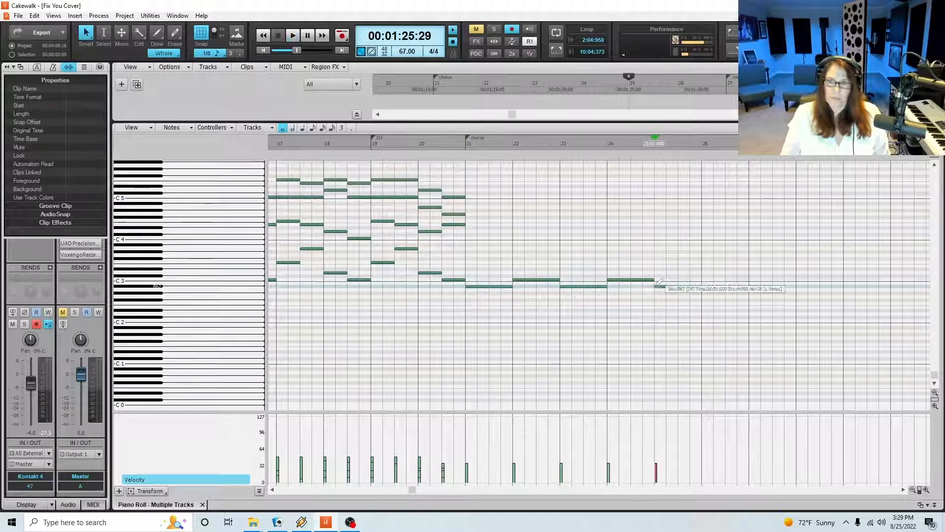
key("space")
left_click(702, 279)
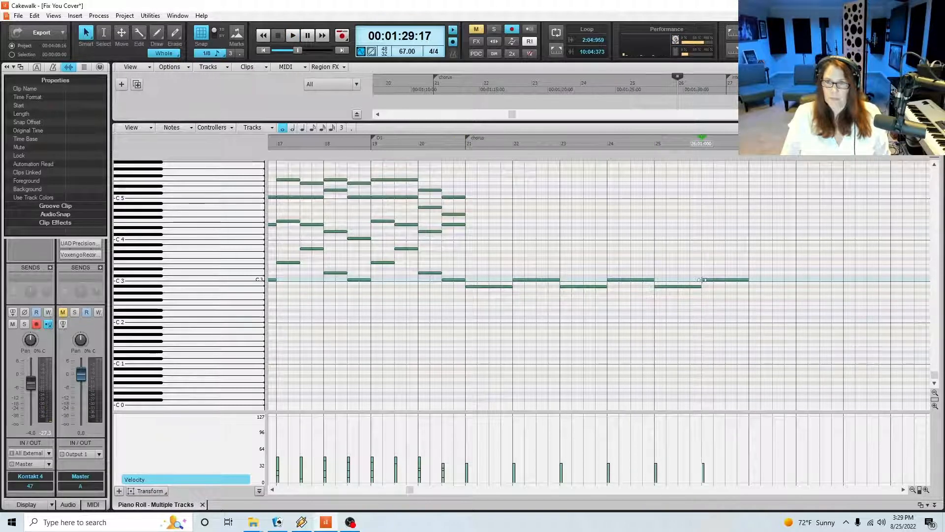
left_click_drag(748, 279, 743, 279)
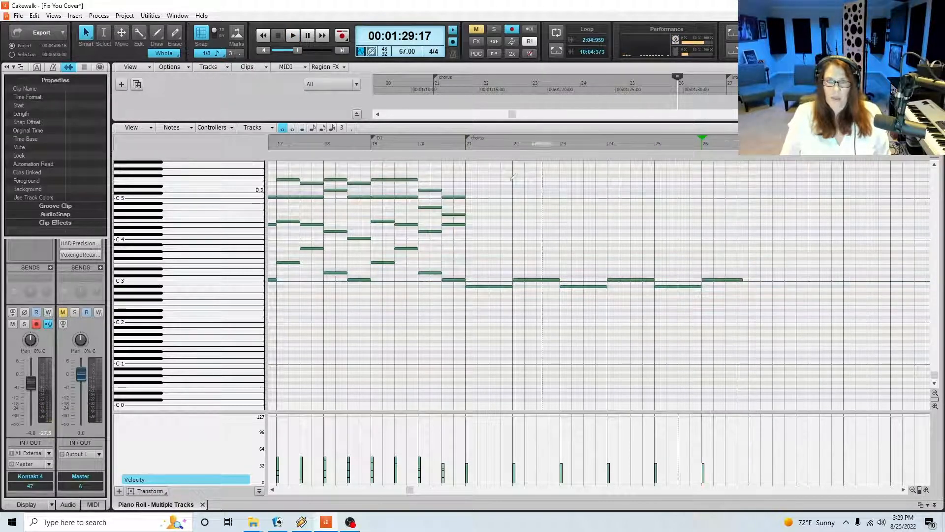
left_click(464, 146)
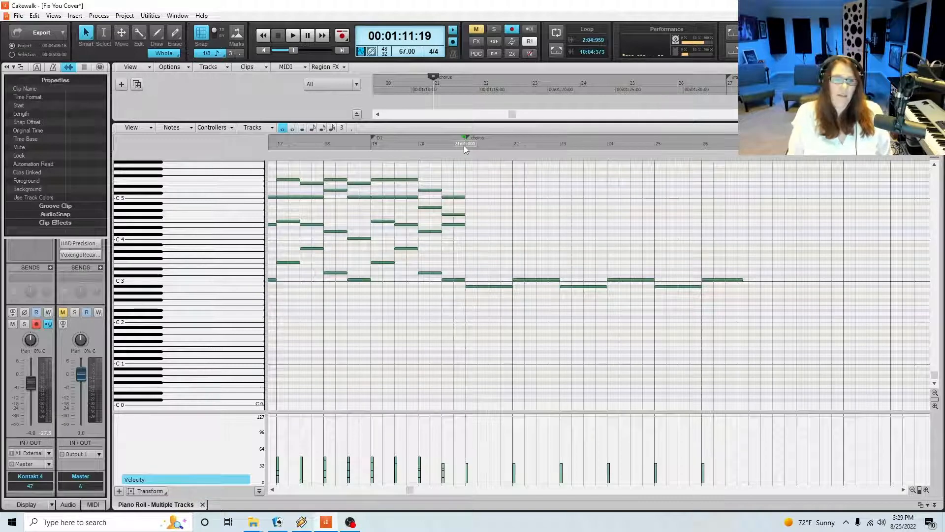
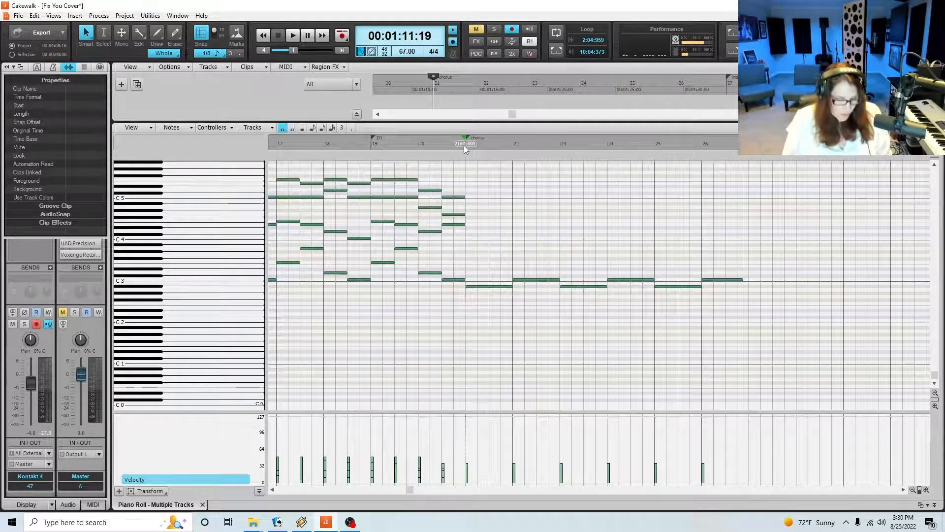
Save the project, audition the E4 at beat 3 of measure 20 and play from there into the chorus
key("ctrl+s")
left_click(443, 144)
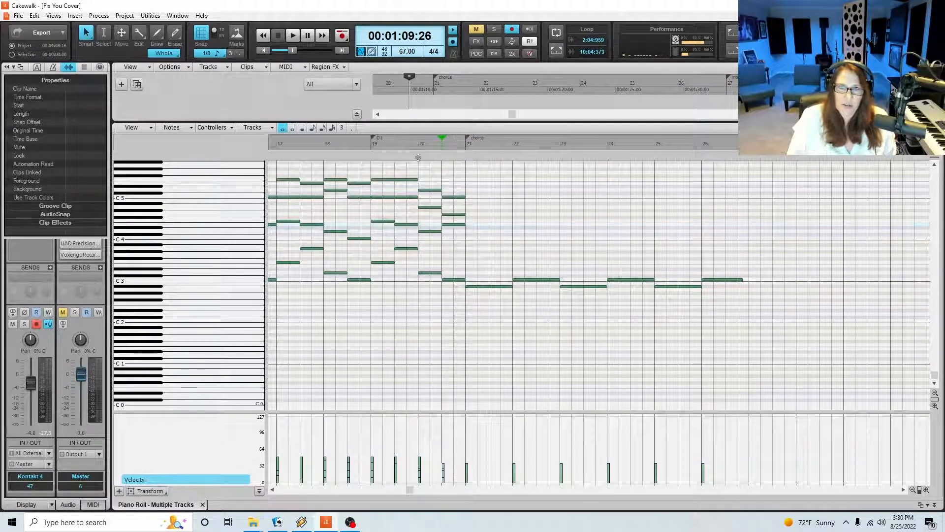
left_click(455, 224)
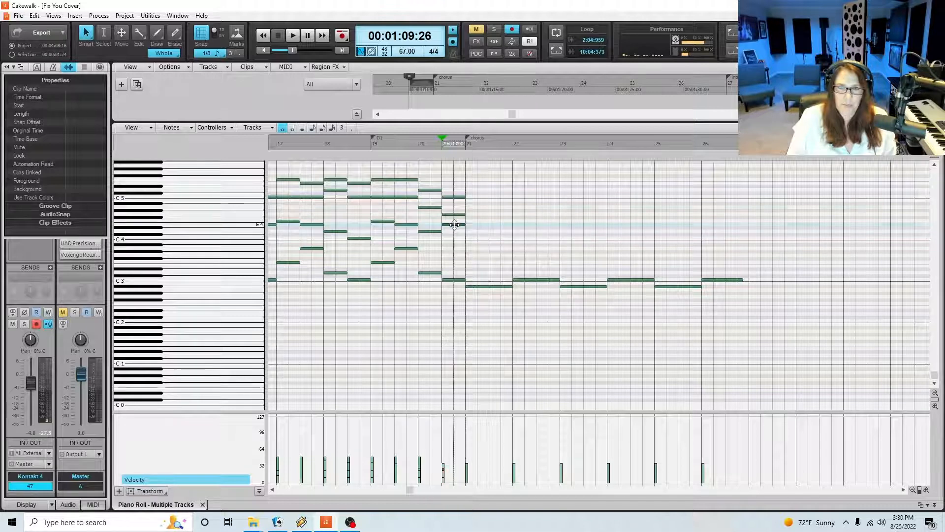
key("space")
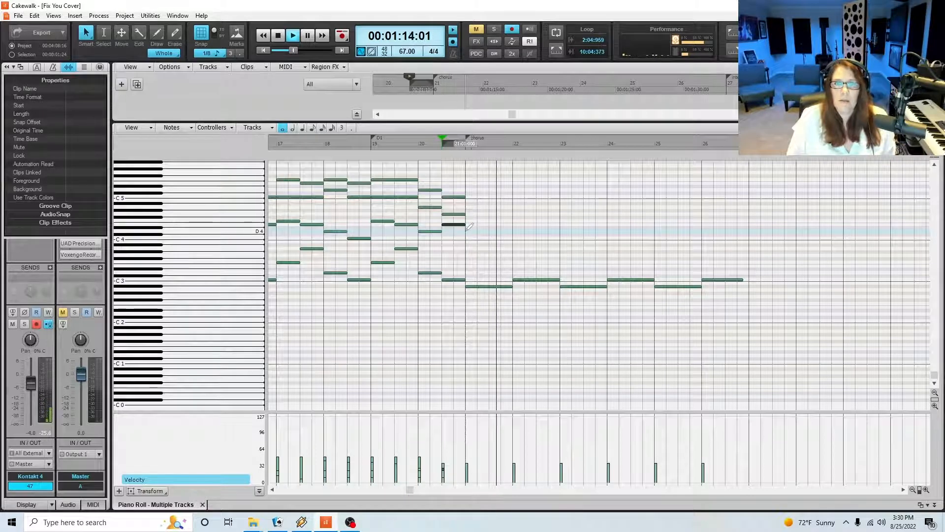
key("space")
Add three-beat D4, E4 and D4 notes at the starts of measures 21, 22 and 23, each followed by a quarter-note F4 on beat 4
left_click_drag(466, 231, 501, 237)
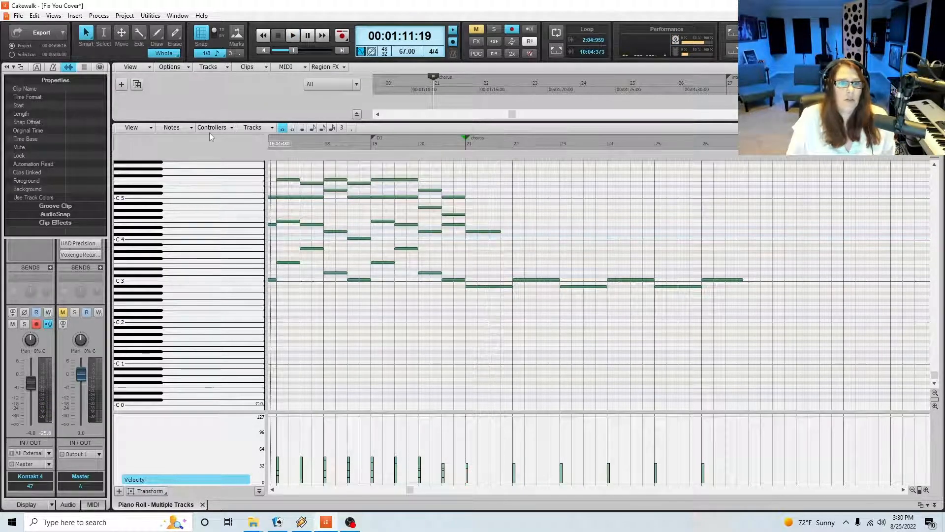
left_click(301, 129)
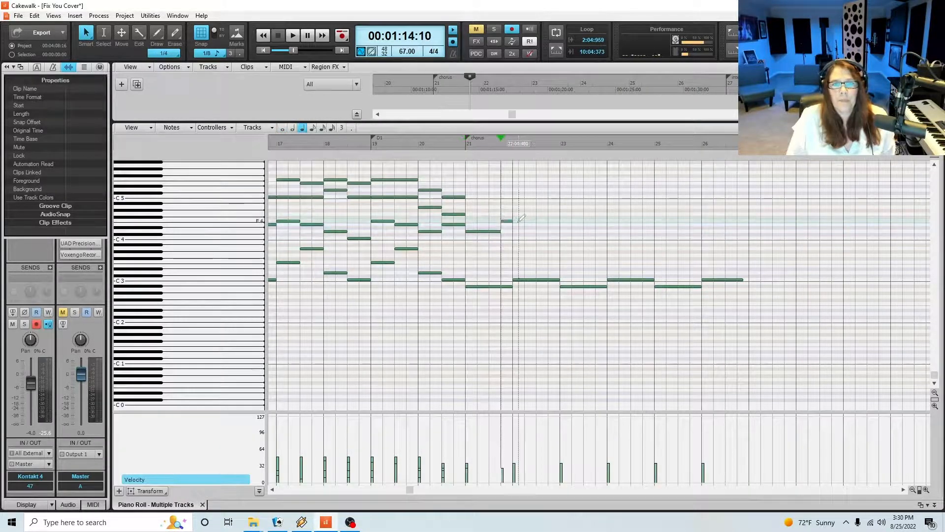
left_click_drag(513, 225, 548, 225)
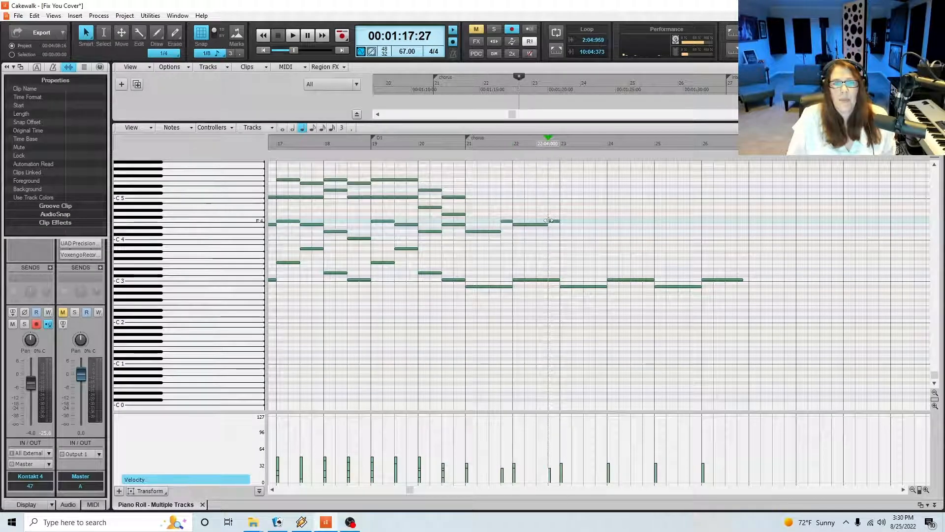
left_click(562, 229)
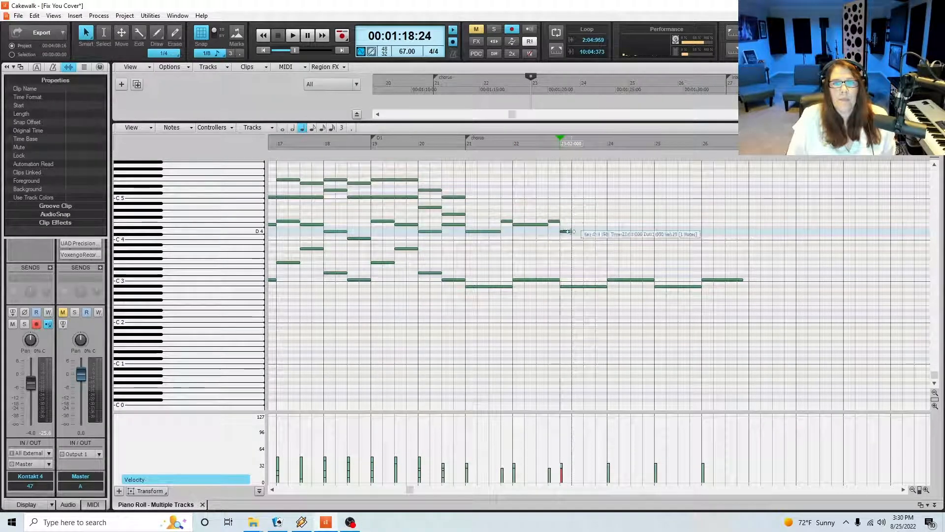
left_click_drag(570, 231, 595, 231)
left_click(600, 221)
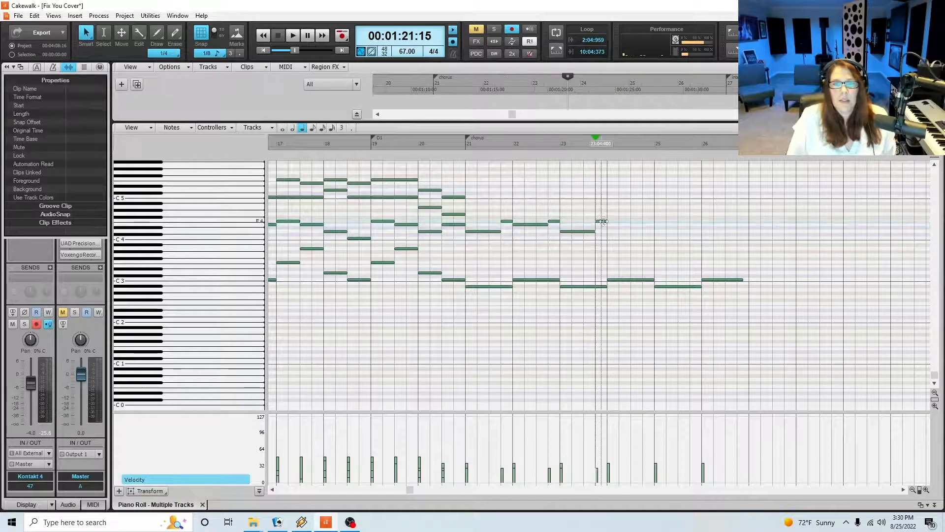
Continue the line with two-beat G4, F4 and E4 in measure 24, three-beat D4 and F4 in measure 25, and a long E4 in measure 26
left_click_drag(609, 214, 632, 218)
left_click(634, 221)
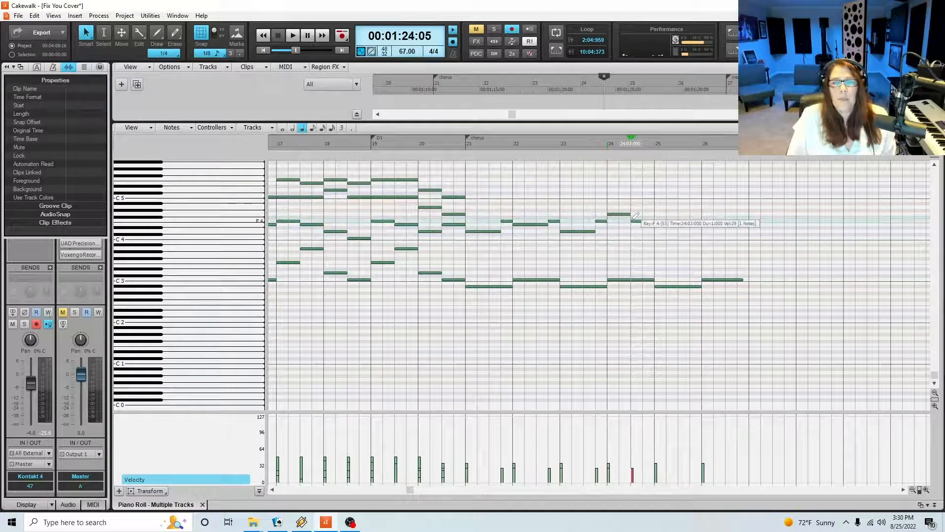
left_click(646, 225)
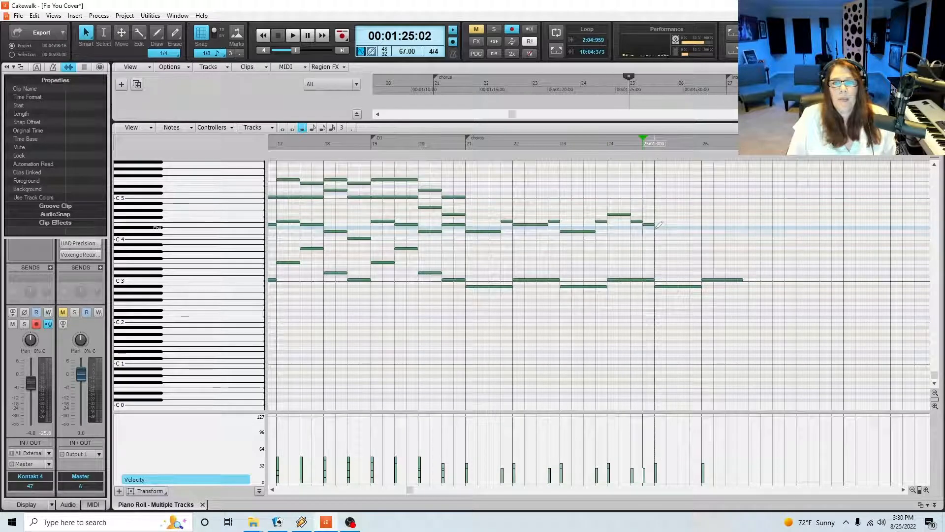
left_click_drag(656, 228, 743, 232)
left_click(693, 221)
left_click(704, 224)
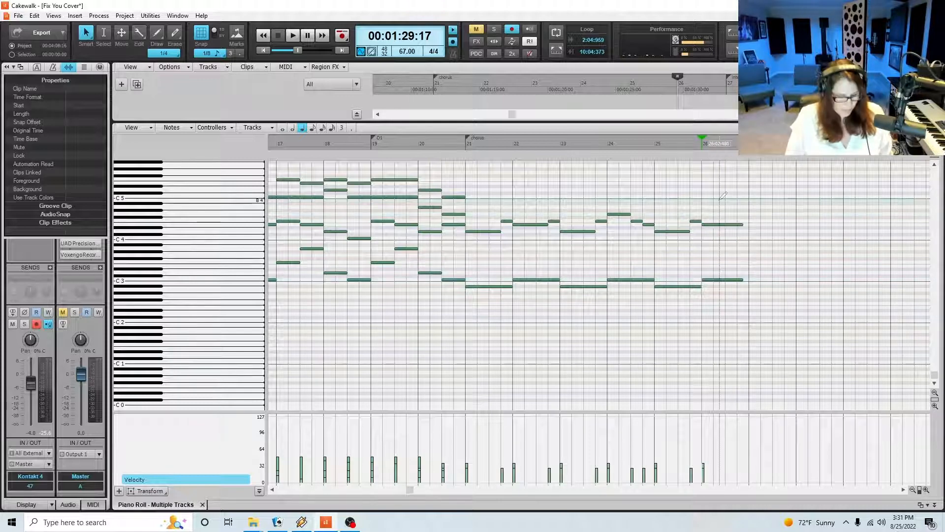
Lower the velocities of the C3 and E4 notes in measure 26 and play the chorus from measure 21
mouse_move(718, 200)
left_mouse_down()
mouse_move(733, 264)
mouse_move(730, 304)
left_mouse_up()
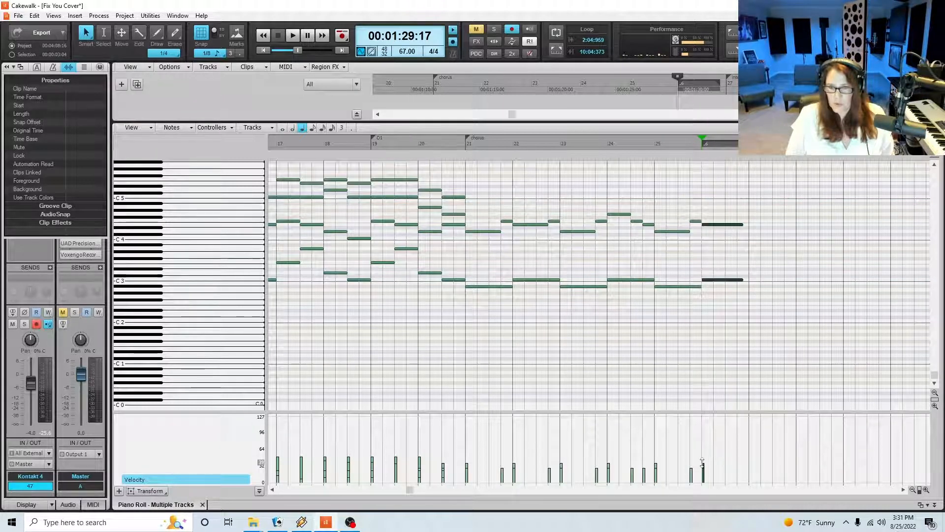
left_click_drag(705, 473, 705, 474)
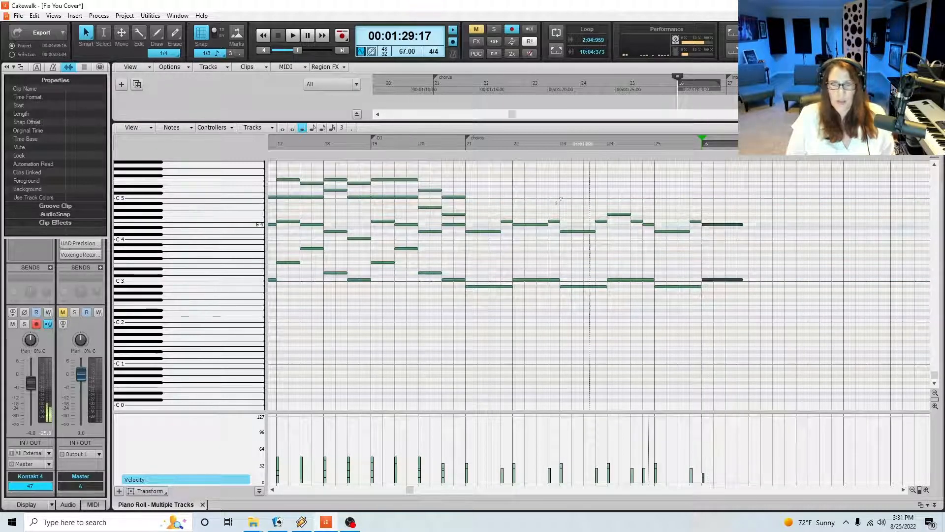
left_click(465, 145)
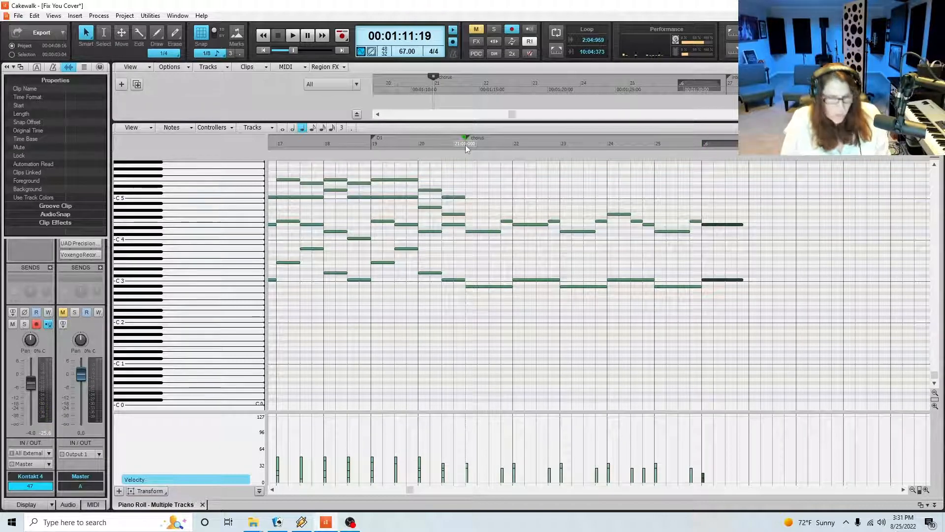
key("space")
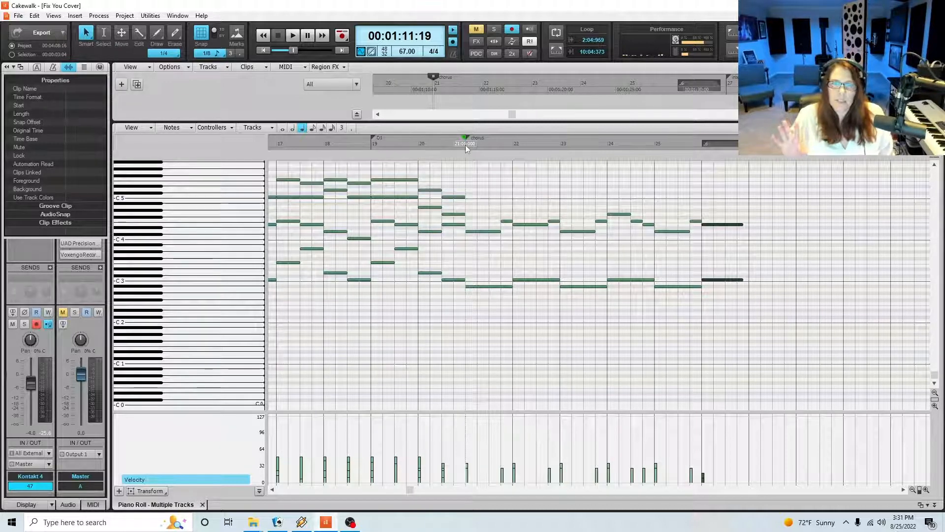
key("space")
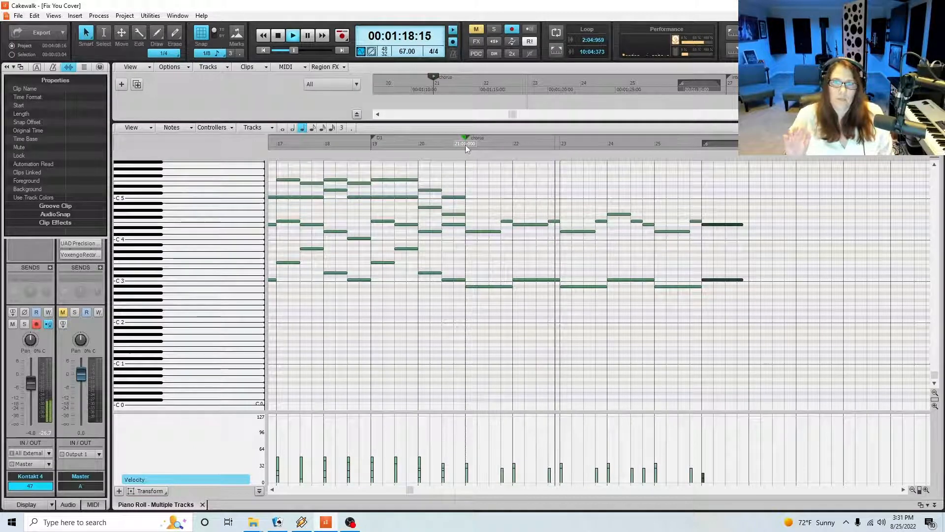
key("space")
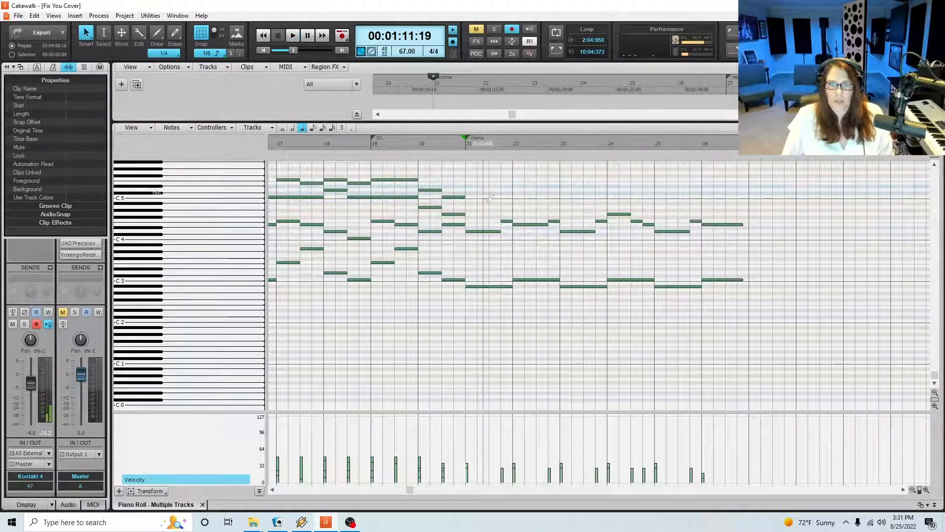
Select the upper line in measures 21 to 26 and raise its velocities in two passes, playing the chorus after each
left_click_drag(484, 185, 714, 264)
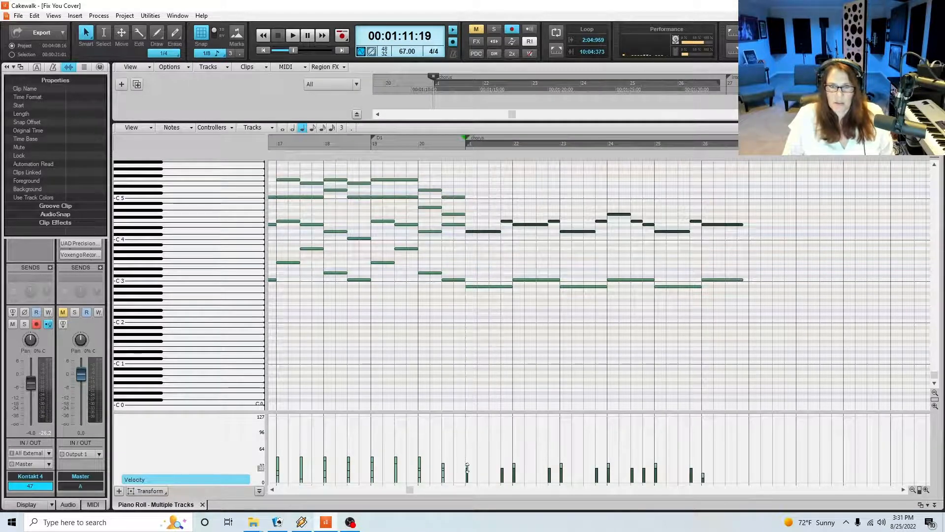
left_click_drag(467, 468, 467, 462)
left_click(458, 146)
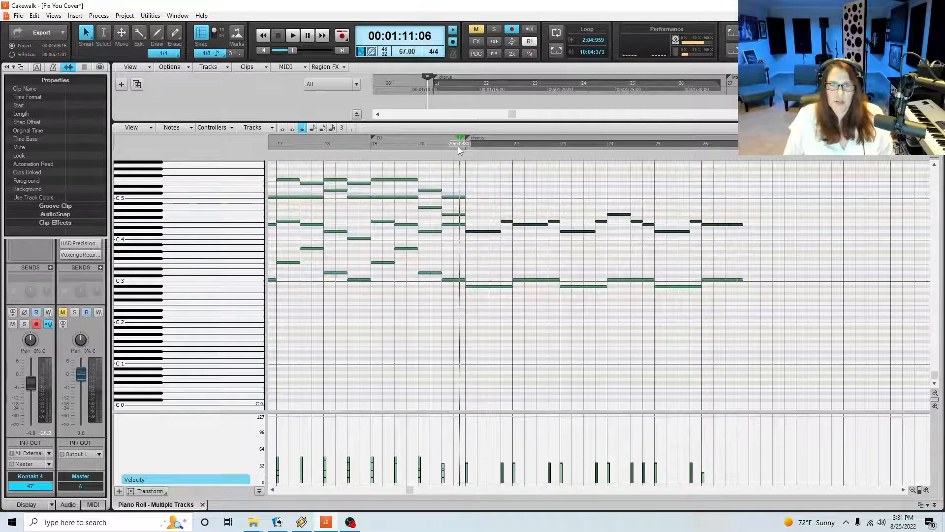
key("space")
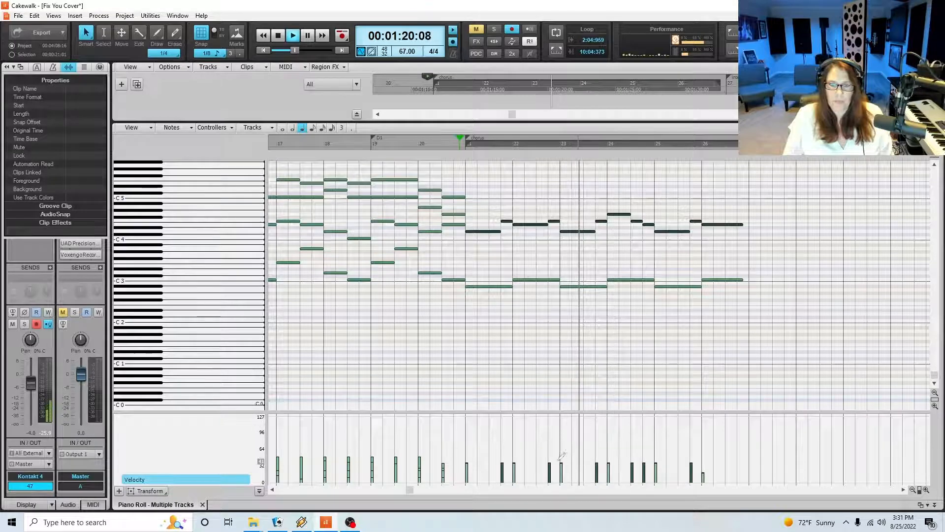
key("space")
left_click_drag(549, 463, 550, 456)
key("space")
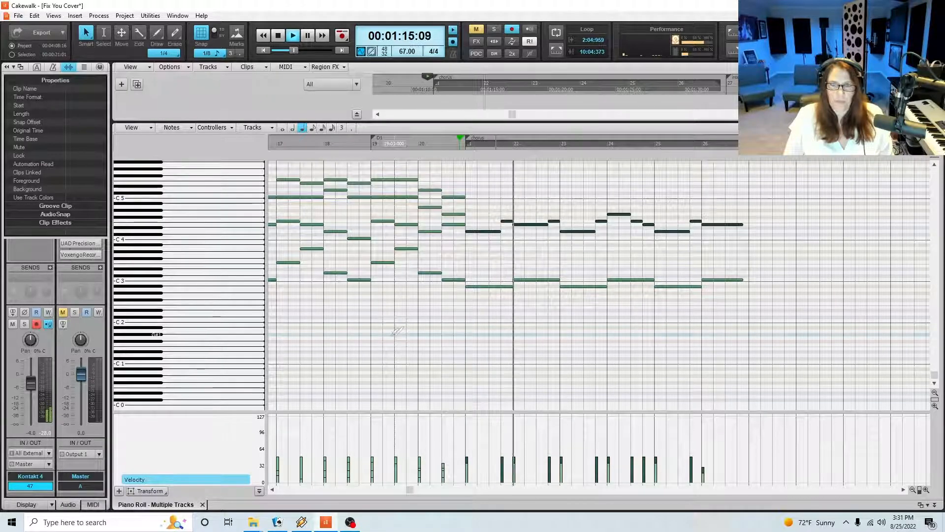
Return to the track view during playback, zoom the timeline out around the Kontakt 4 clip and stop playback
key("d")
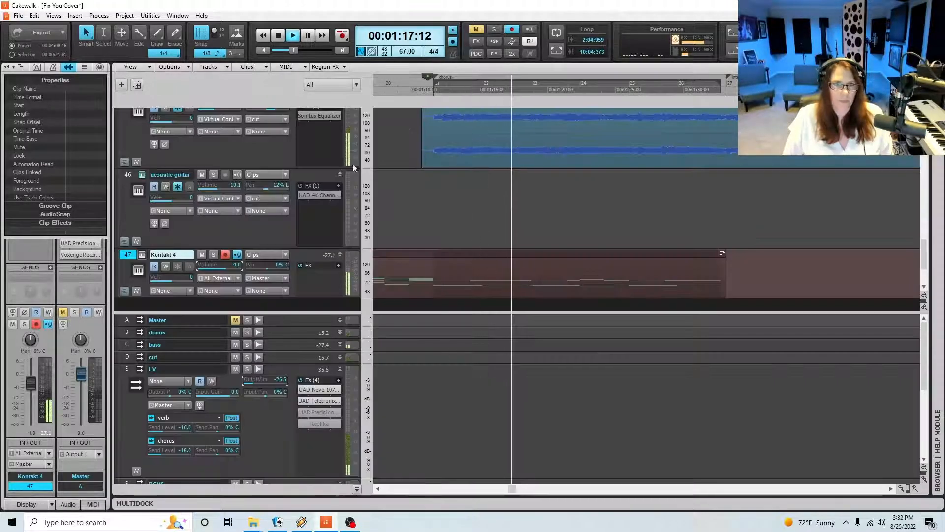
scroll(353, 167, "up", 3)
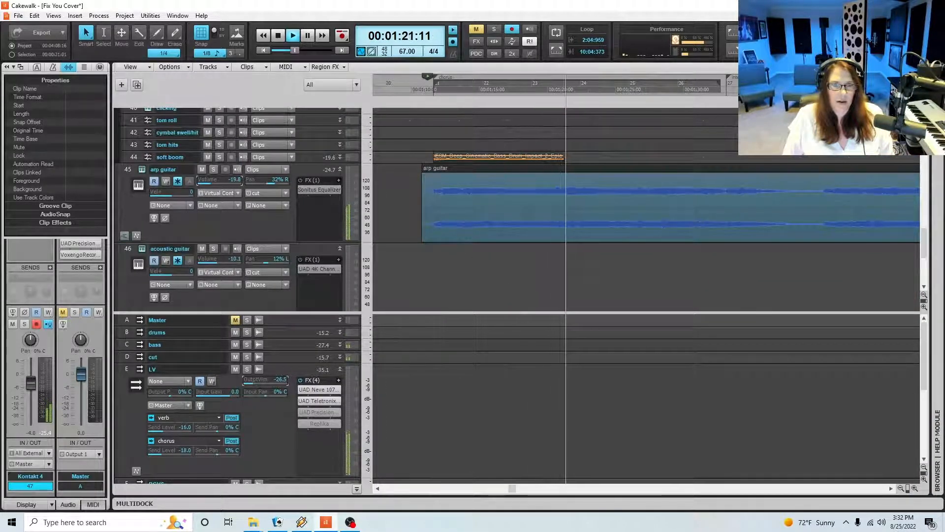
scroll(640, 207, "down", 6)
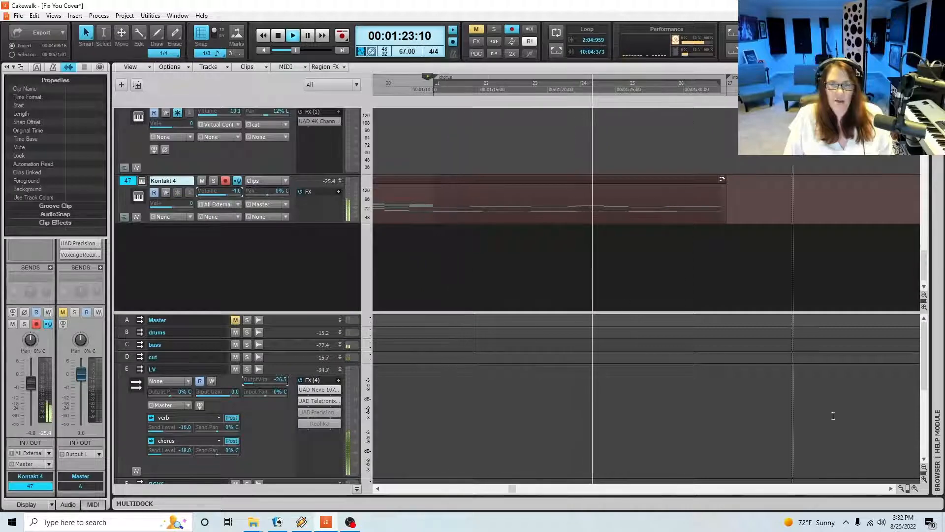
left_click(901, 488)
left_click(900, 488)
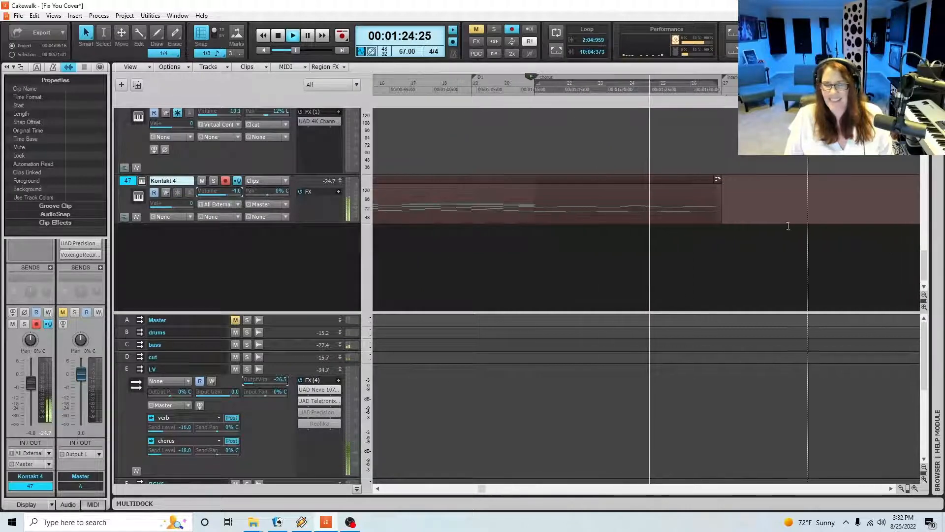
key("space")
Reopen the Kontakt 4 clip in the piano roll and play the transition from beat 4 of measure 20 into measure 21
double_click(535, 202)
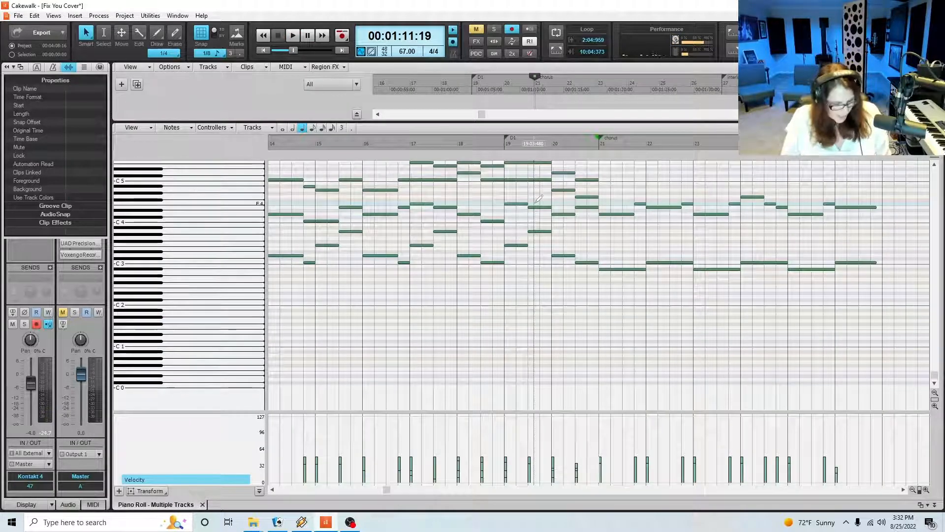
scroll(682, 245, "up", 2)
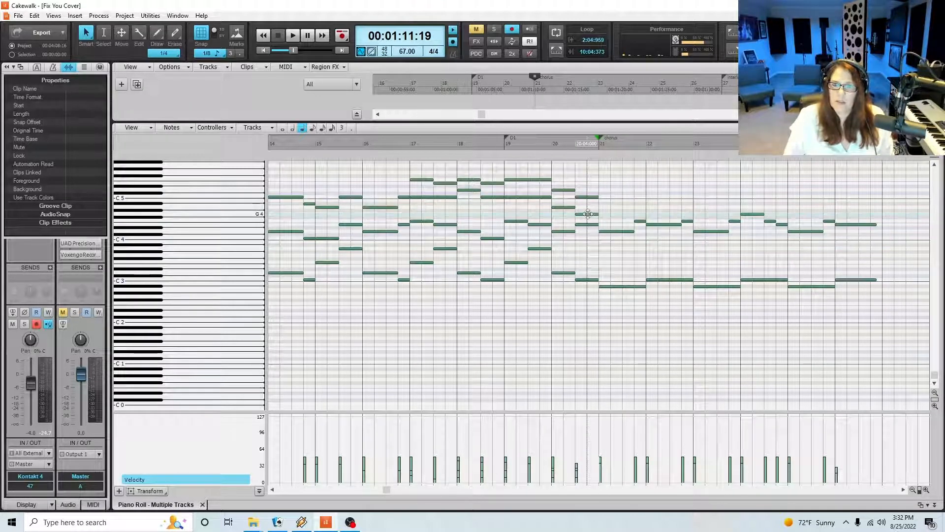
left_click(587, 147)
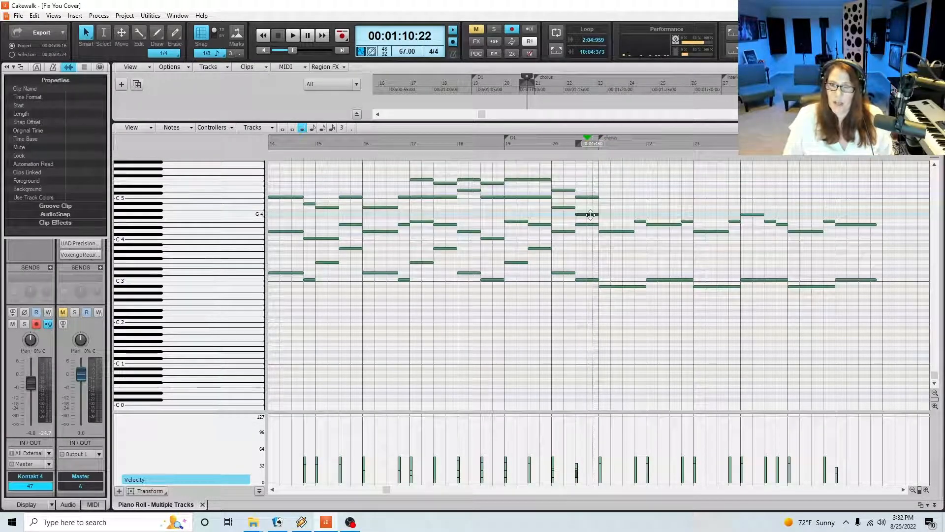
key("space")
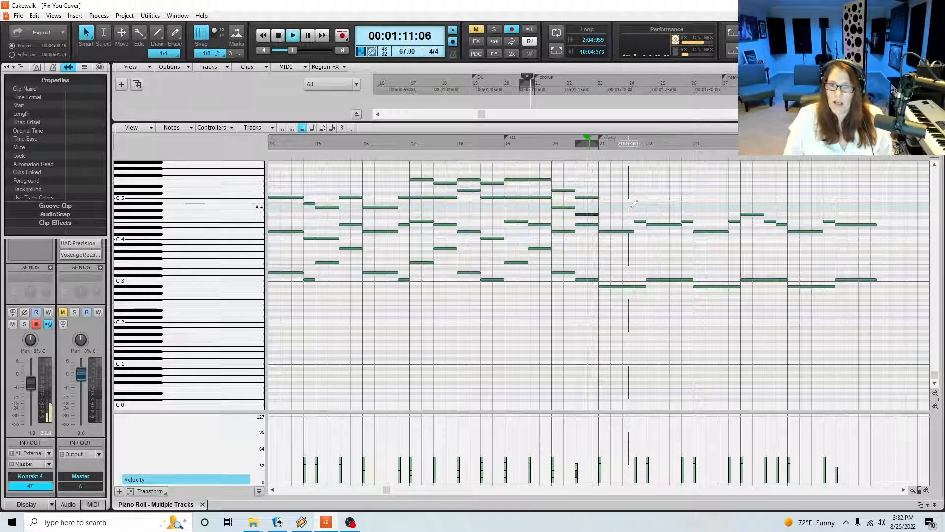
key("space")
Add upper harmony notes F4 and A4 in measure 21 and G4 and A4 in measure 22, with each A4 on beat 4
left_click(605, 221)
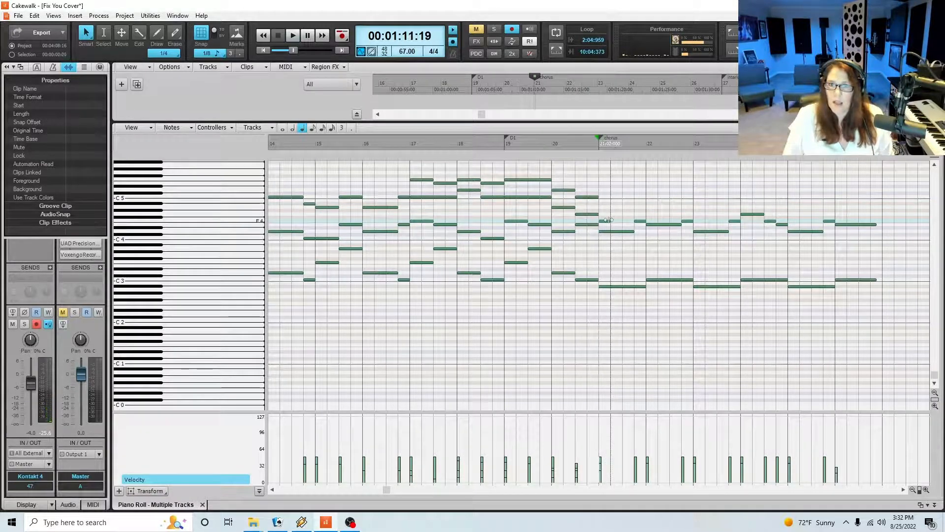
left_click_drag(609, 220, 634, 221)
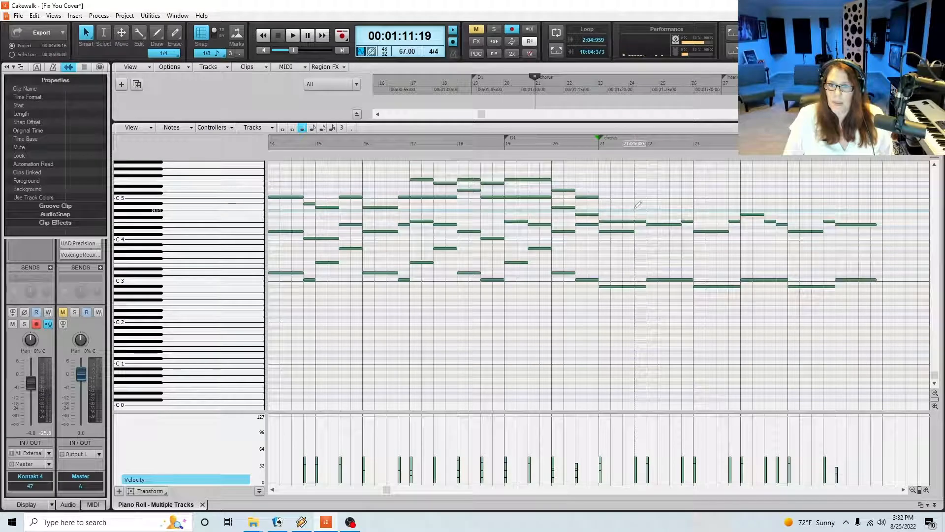
left_click(637, 208)
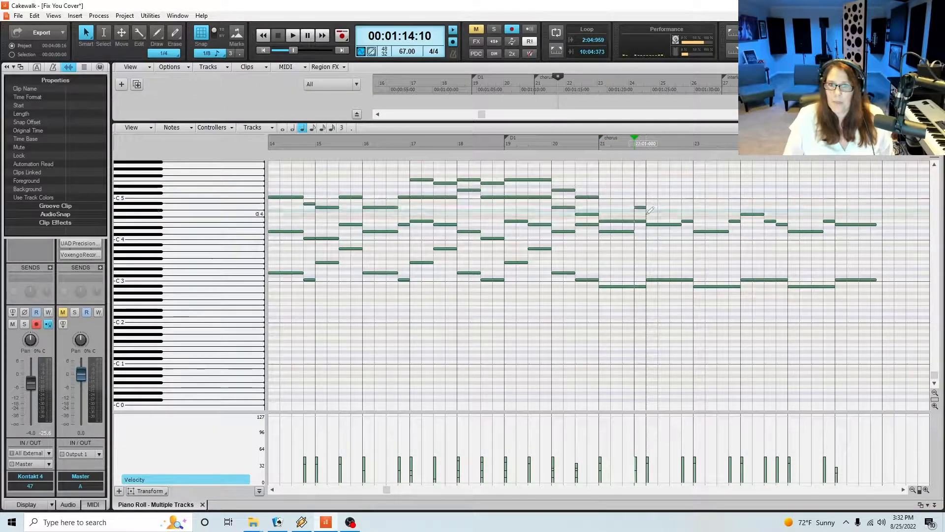
left_click(646, 214)
left_click_drag(656, 214, 681, 215)
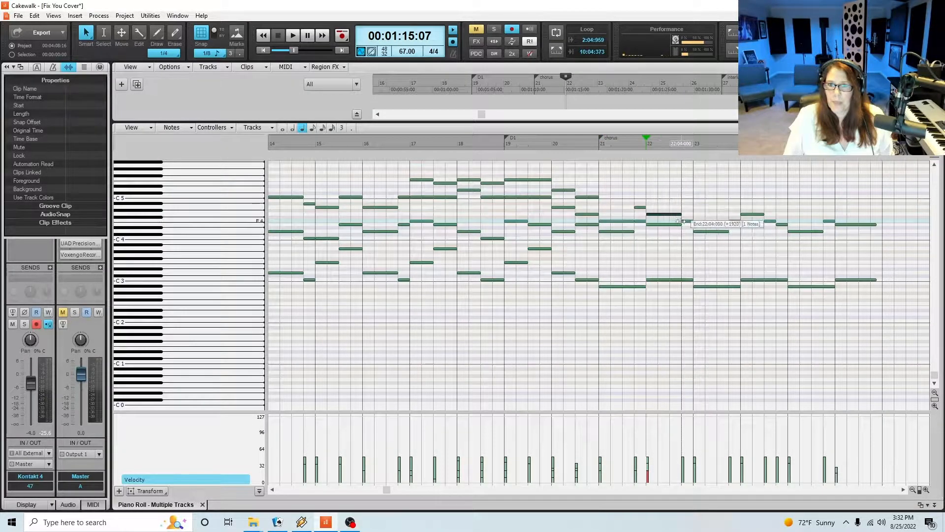
left_click(683, 207)
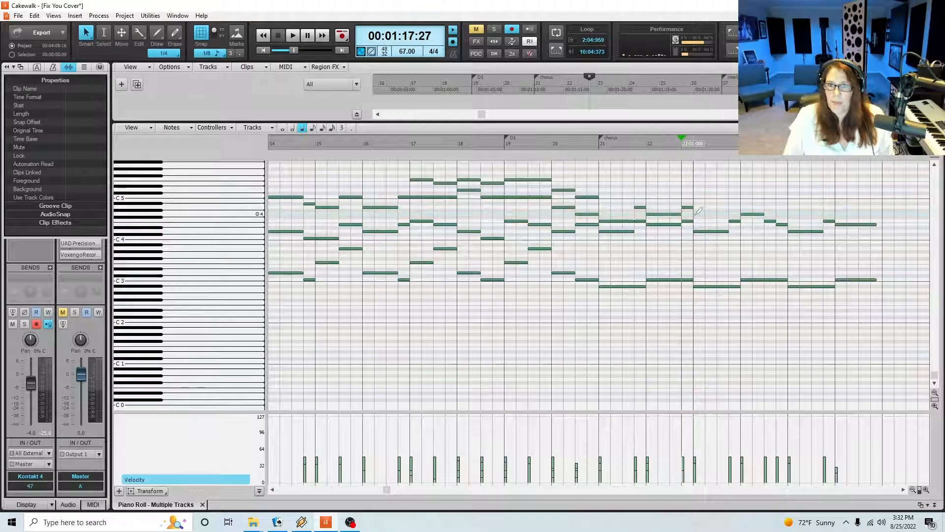
Add an F4 harmony note over the first three beats of measure 23
left_click(695, 218)
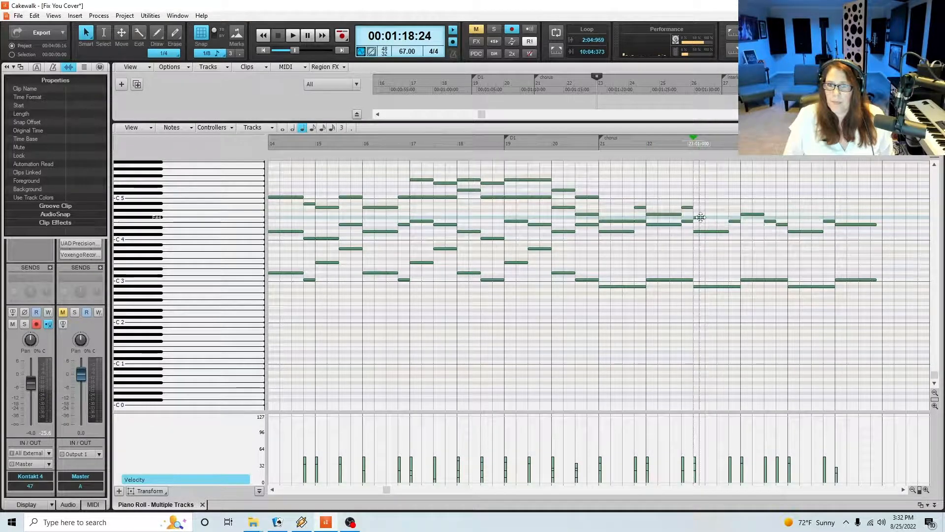
left_click(695, 221)
left_click_drag(703, 221, 729, 221)
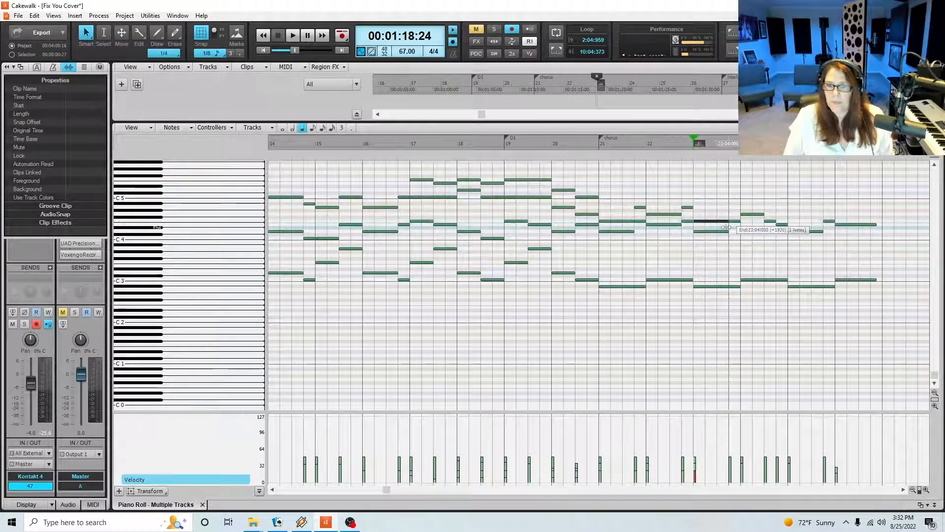
Select the added harmony notes in measures 21 to 23 in turn and lower their velocities
left_click_drag(615, 200, 630, 220)
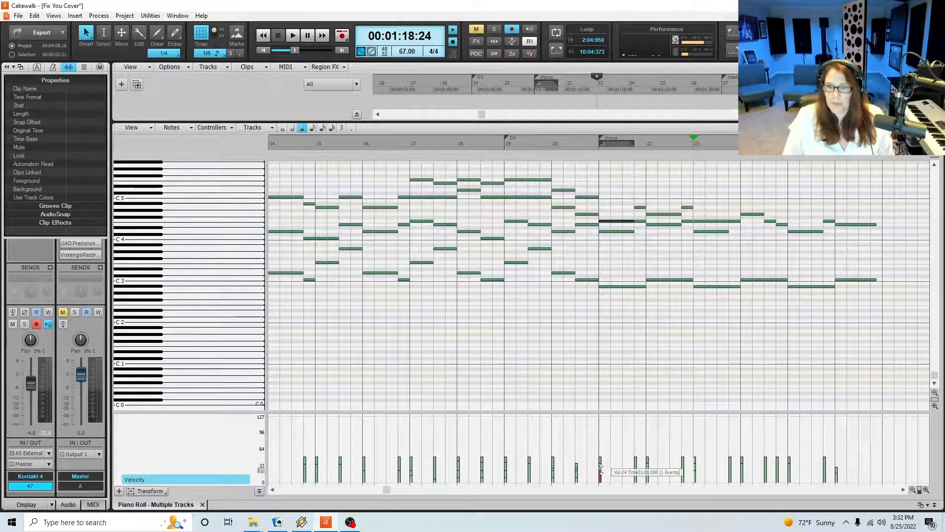
left_click_drag(639, 200, 694, 213)
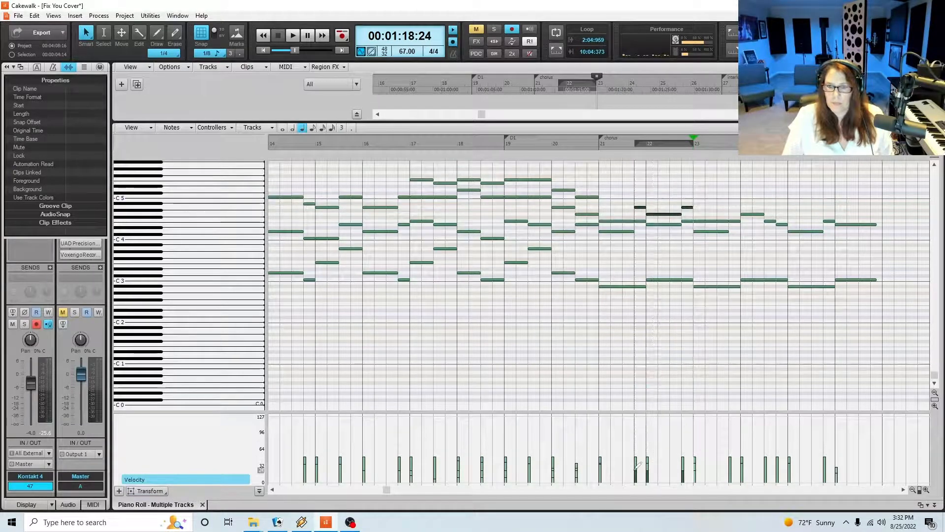
left_click(709, 221)
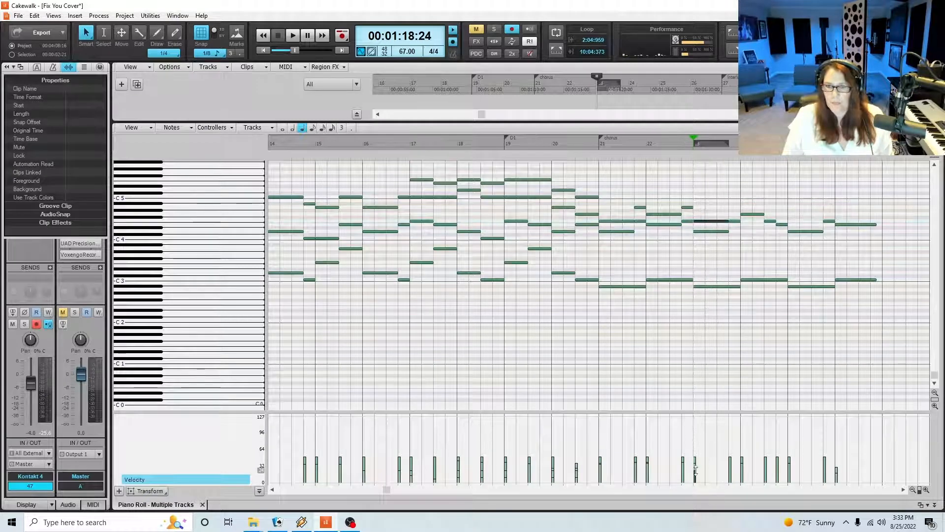
Add an A4 on beat 4 of measure 23 and a two-beat C5 at the start of measure 24
left_click(730, 207)
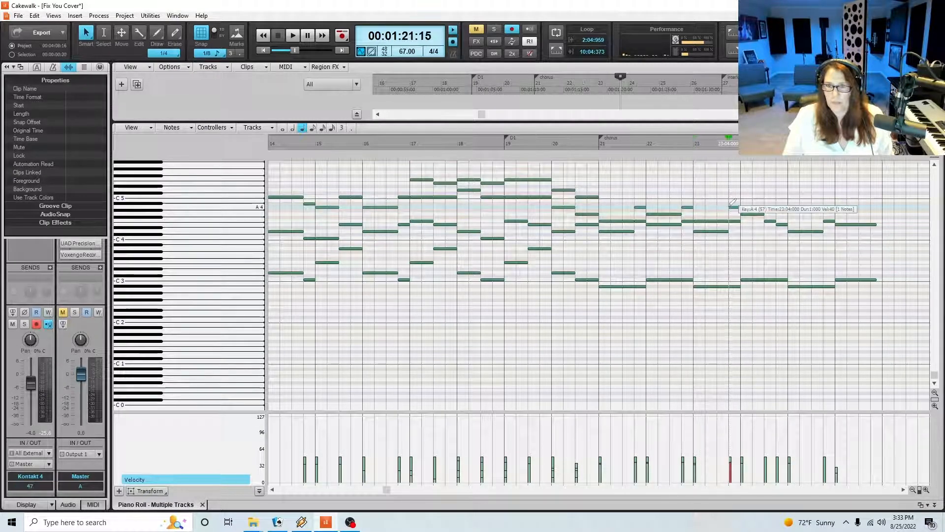
key("space")
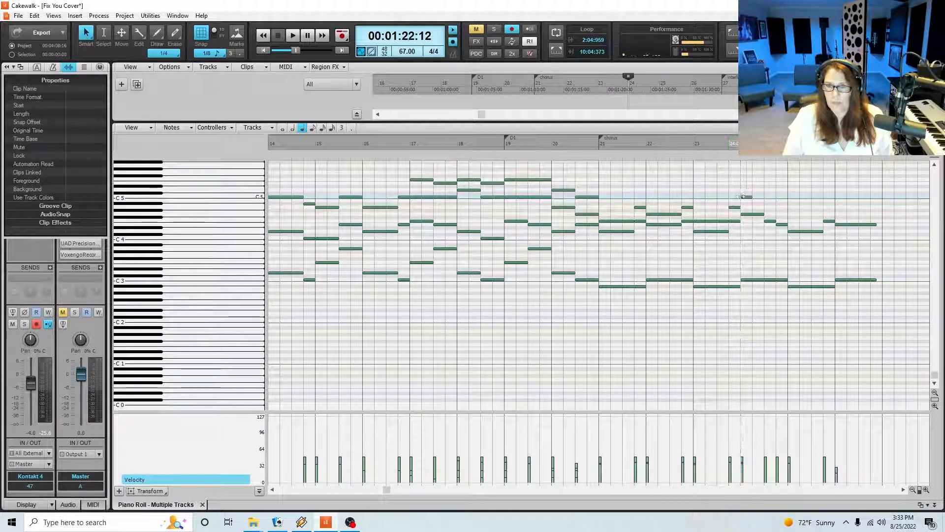
left_click_drag(750, 196, 764, 197)
Play the harmony from the end of measure 20 into measure 24
left_click(593, 143)
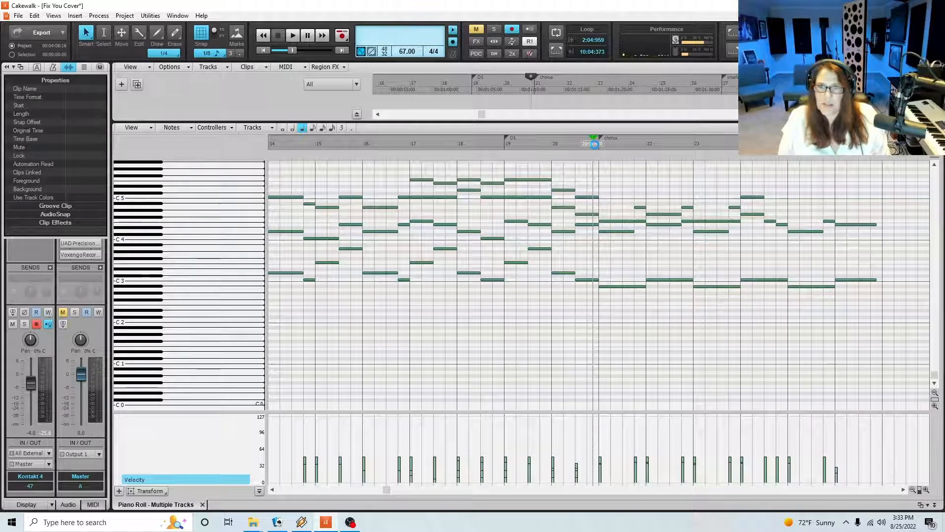
key("space")
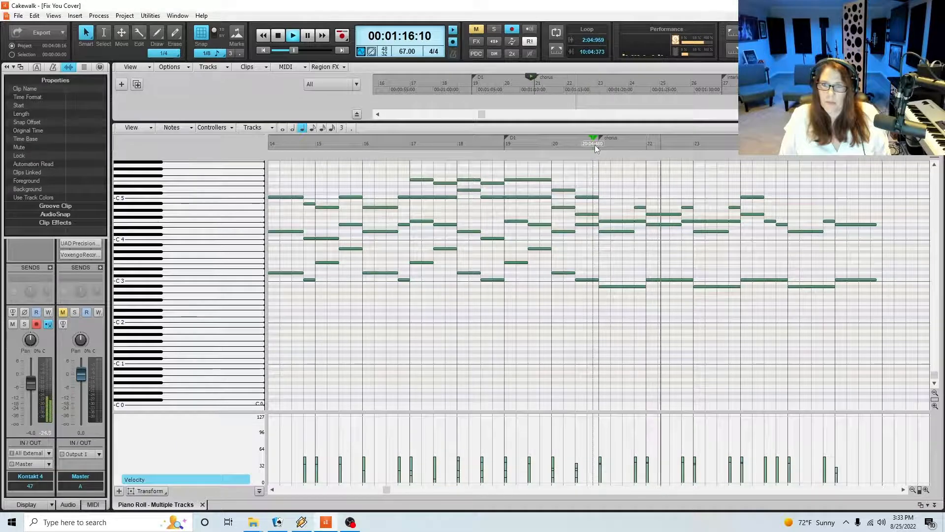
left_click(926, 489)
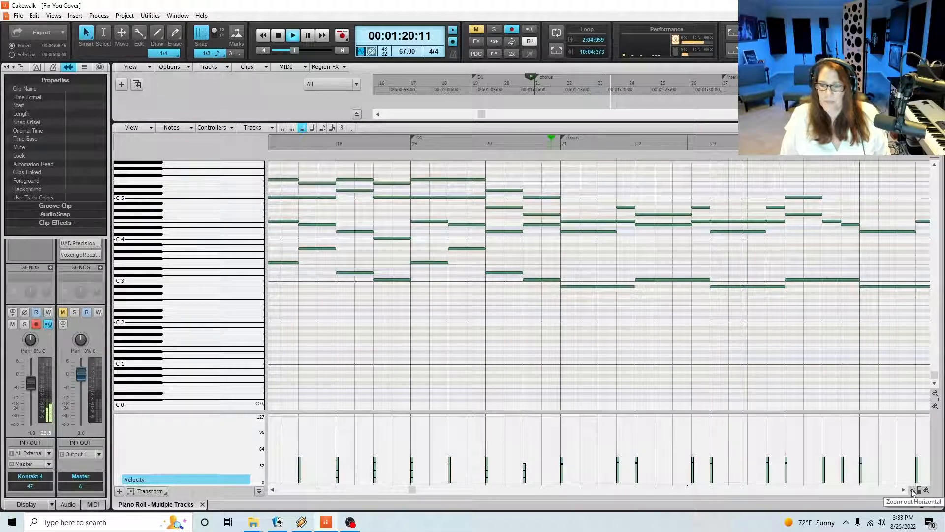
left_click(913, 490)
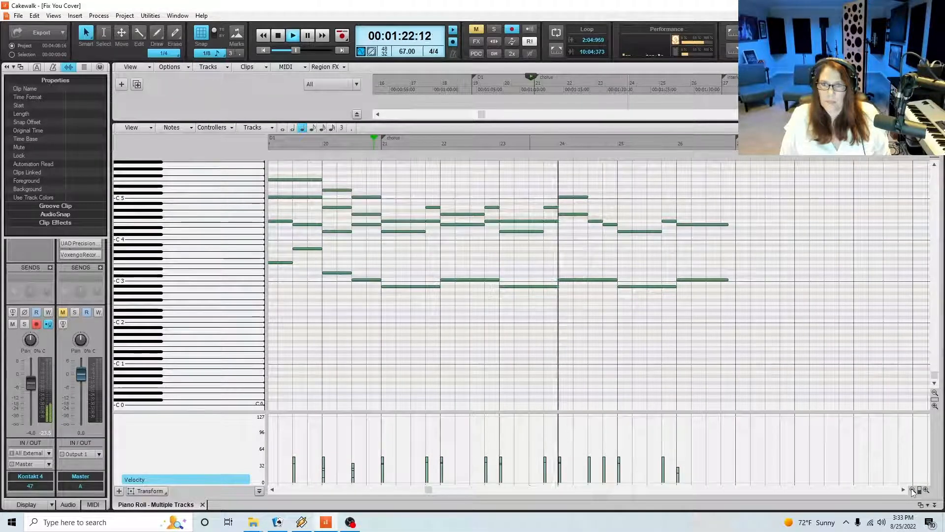
Continue the upper line with D5 and C5 in measure 24, Bb4 and D5 in measure 25 and C5 in 26, lowering the last D5's velocity
left_click(575, 197)
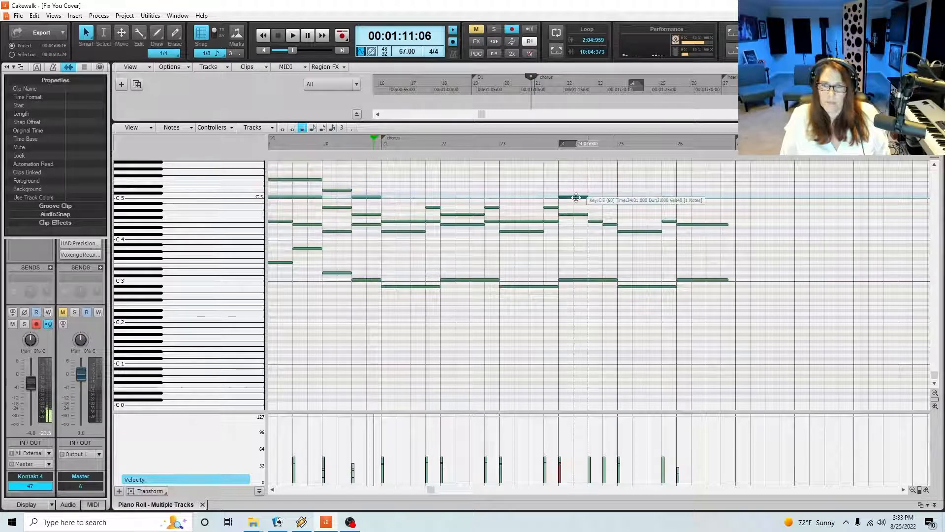
left_click(588, 189)
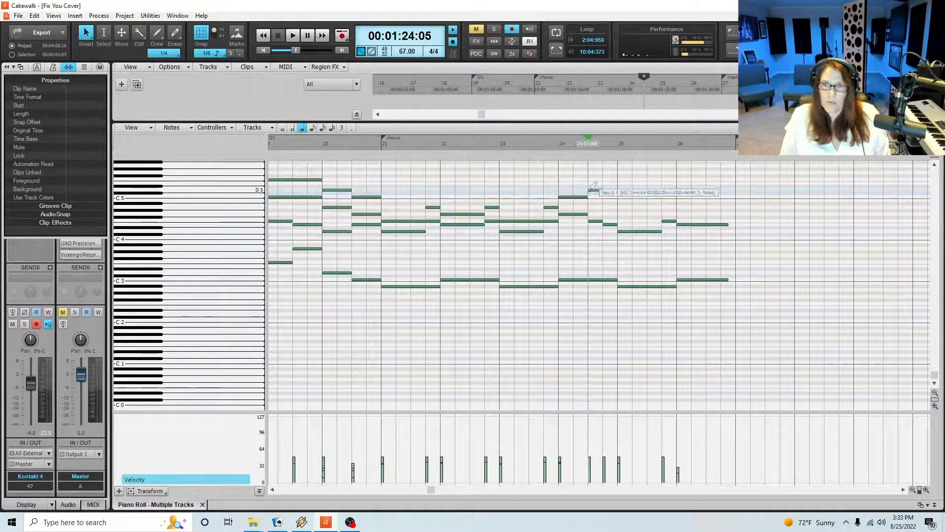
left_click(593, 190)
left_click(608, 197)
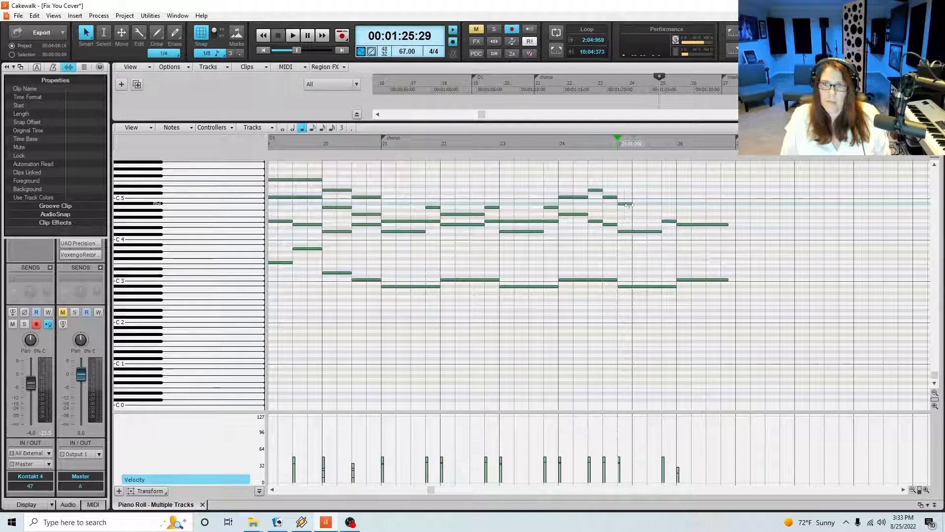
mouse_move(621, 203)
left_mouse_down()
mouse_move(660, 212)
mouse_move(669, 189)
mouse_move(728, 201)
left_mouse_up()
left_click(669, 189)
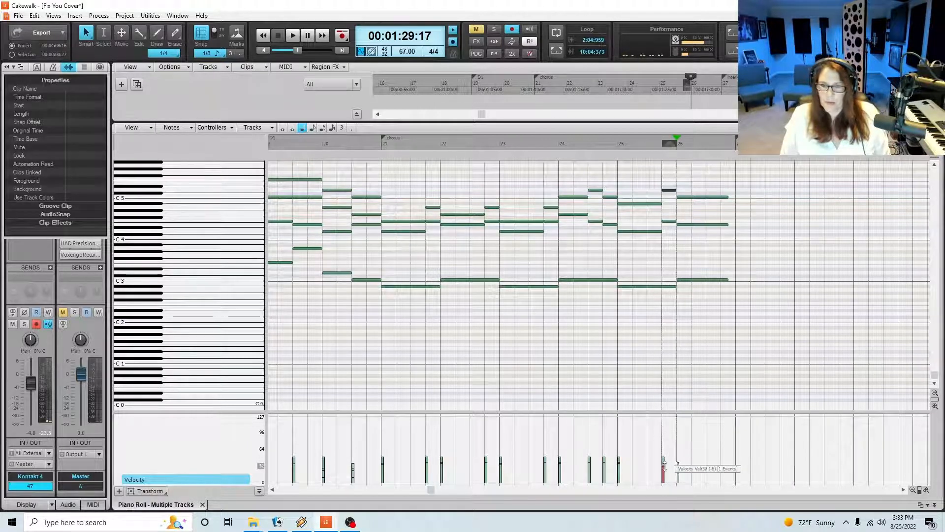
Save the project and play the full chorus from the start of measure 21
left_click(378, 145)
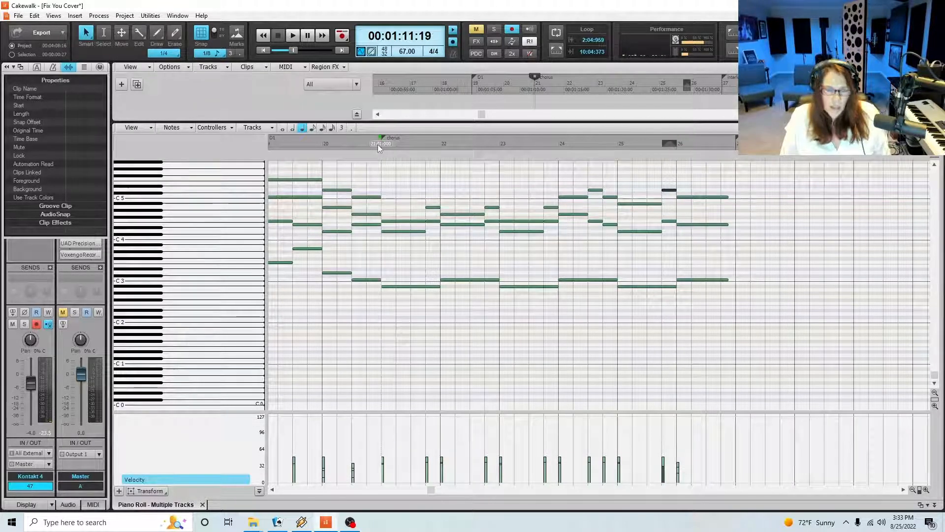
key("ctrl+s")
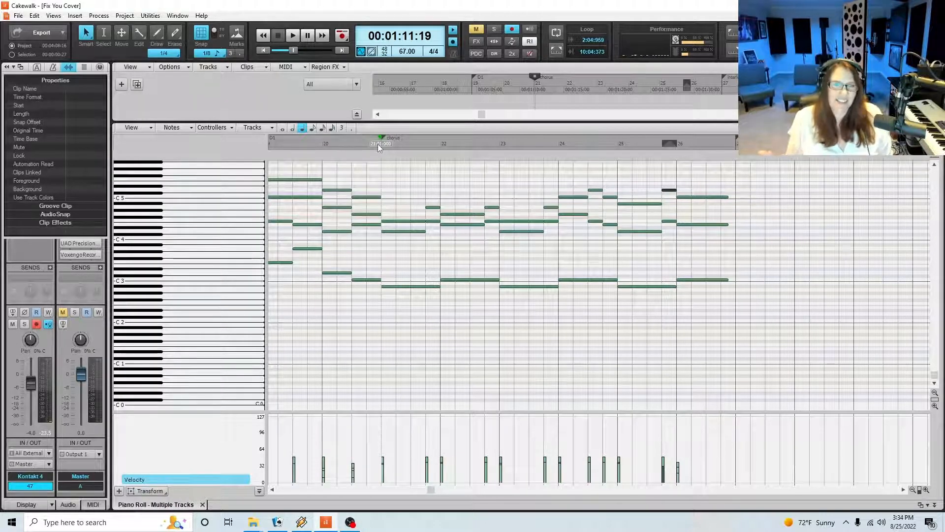
key("space")
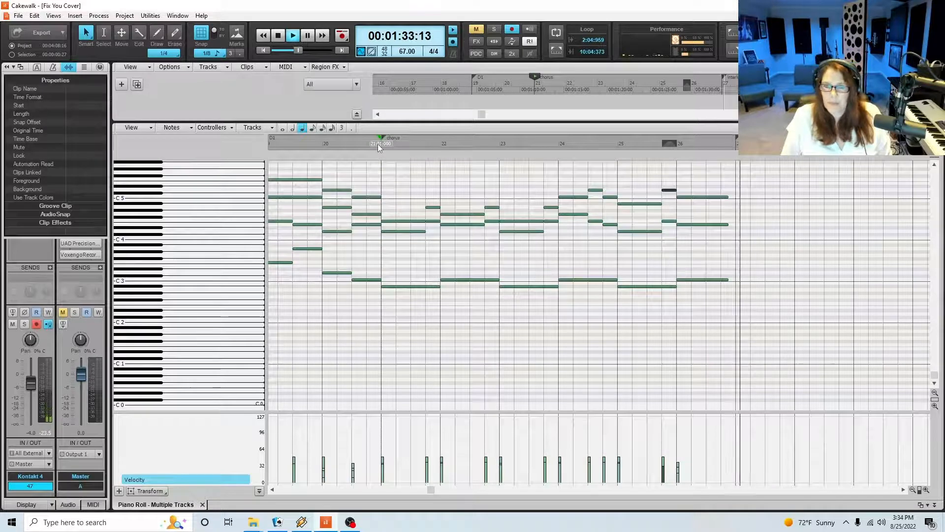
key("space")
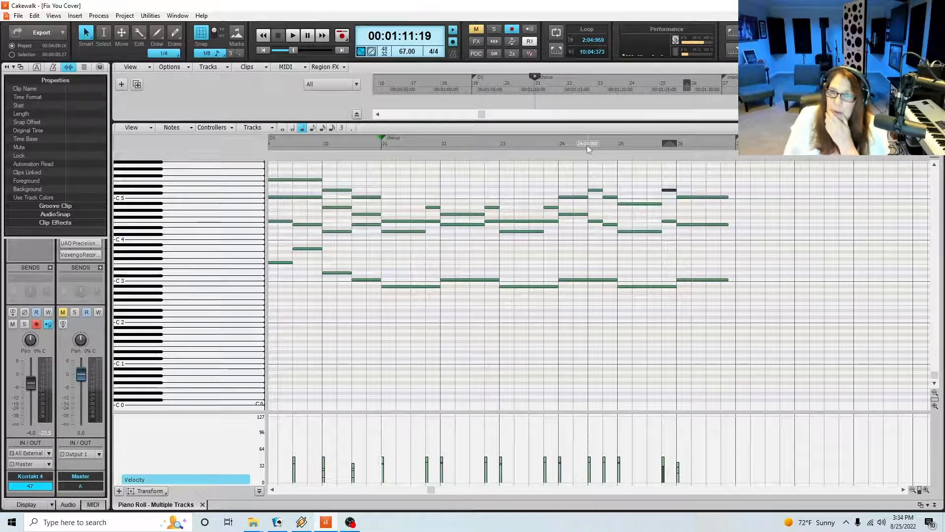
Close the piano roll, show the whole Kontakt 4 clip in the track view and move the play position to measure 13
left_click(203, 505)
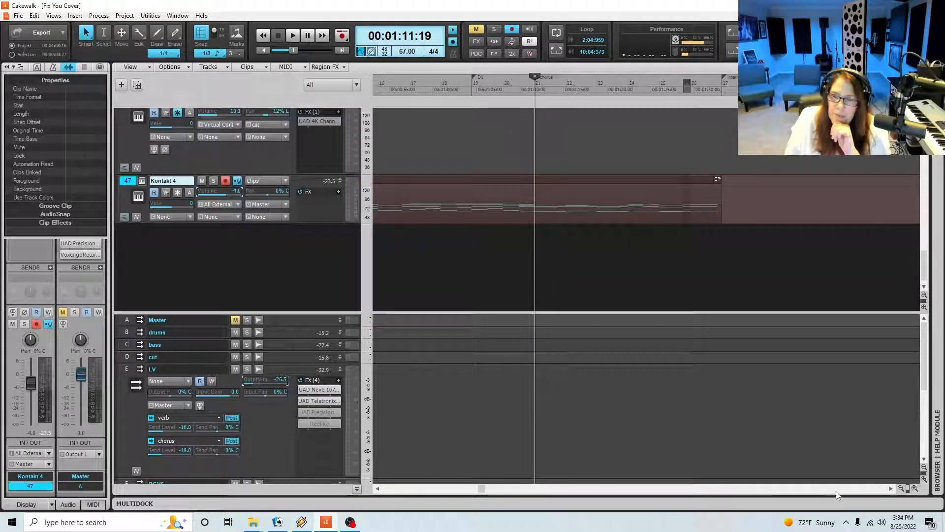
left_click(901, 488)
left_click(900, 489)
left_click(901, 488)
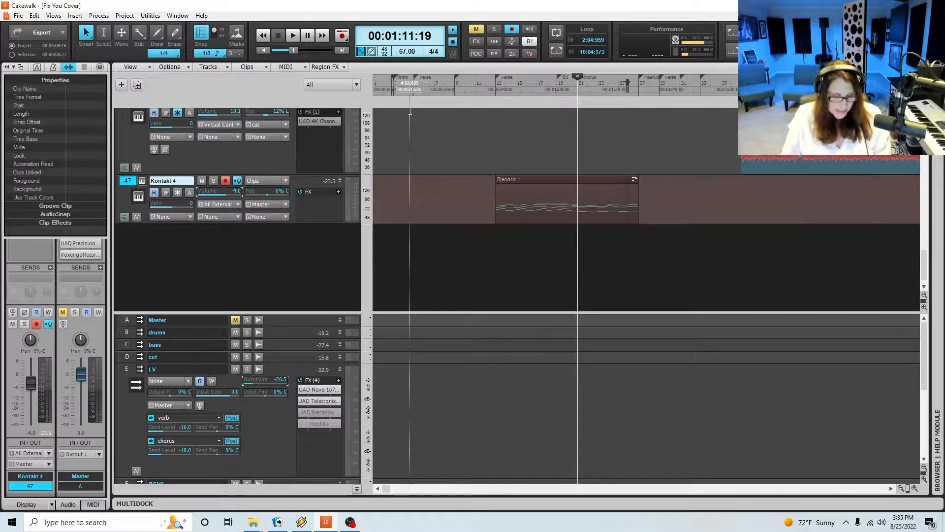
left_click(639, 128)
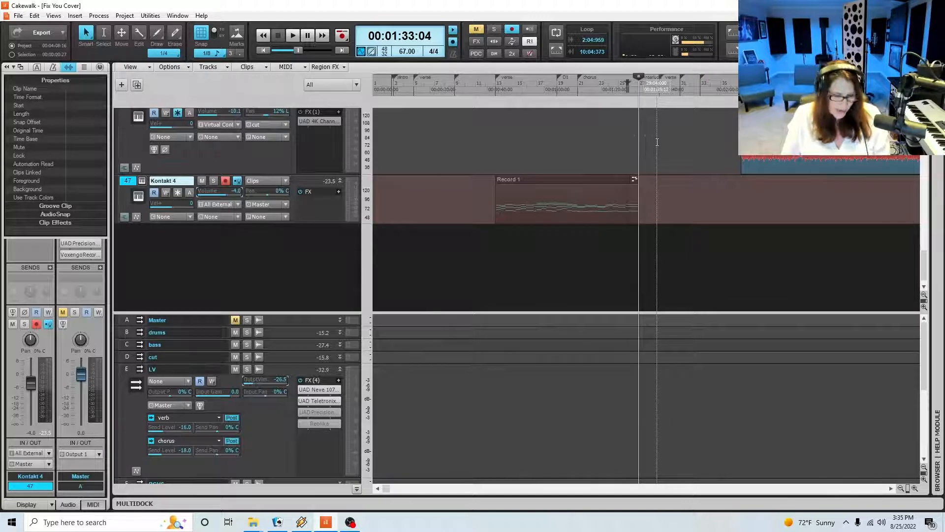
key("ctrl+shift+Page_Up")
key("ctrl+shift+Page_Up")
key("ctrl+shift+Page_Up")
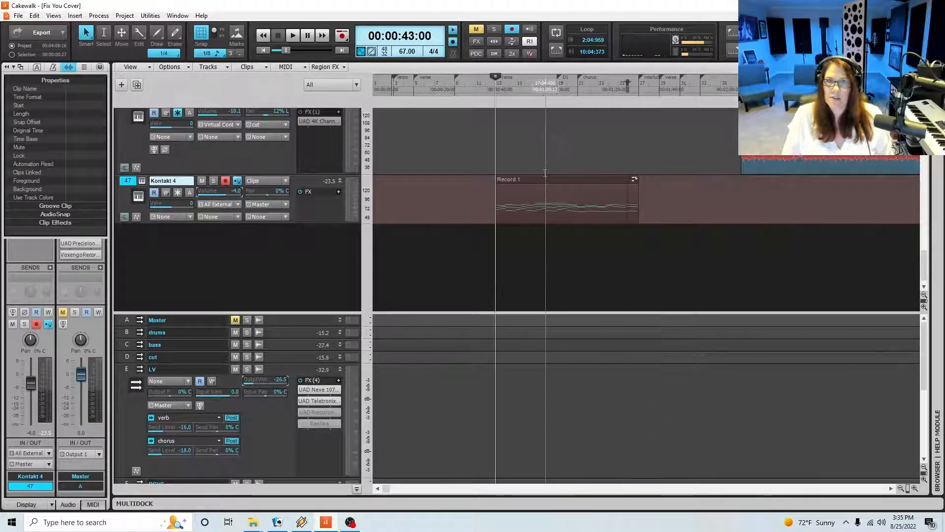
Copy the Record 1 clip, paste it at measure 29 on the Kontakt 4 track and save the project
left_click(541, 181)
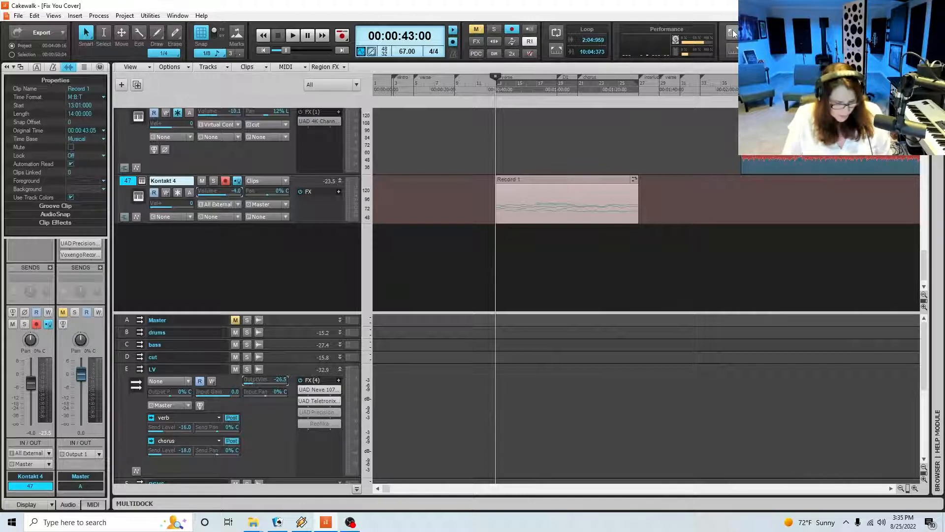
key("ctrl+shift+Page_Down")
key("ctrl+shift+Page_Down")
key("ctrl+shift+Page_Down")
key("ctrl+shift+Page_Down")
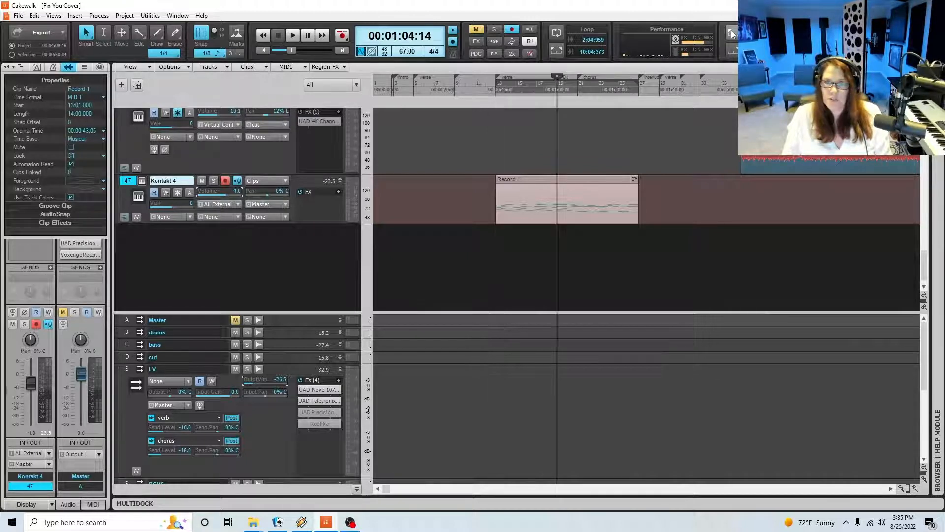
left_click(129, 181)
key("ctrl+v")
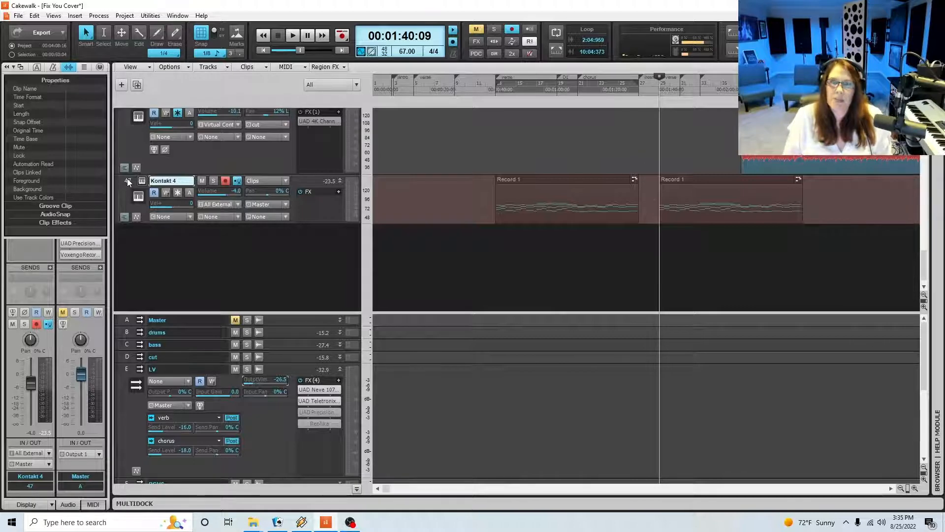
key("ctrl+s")
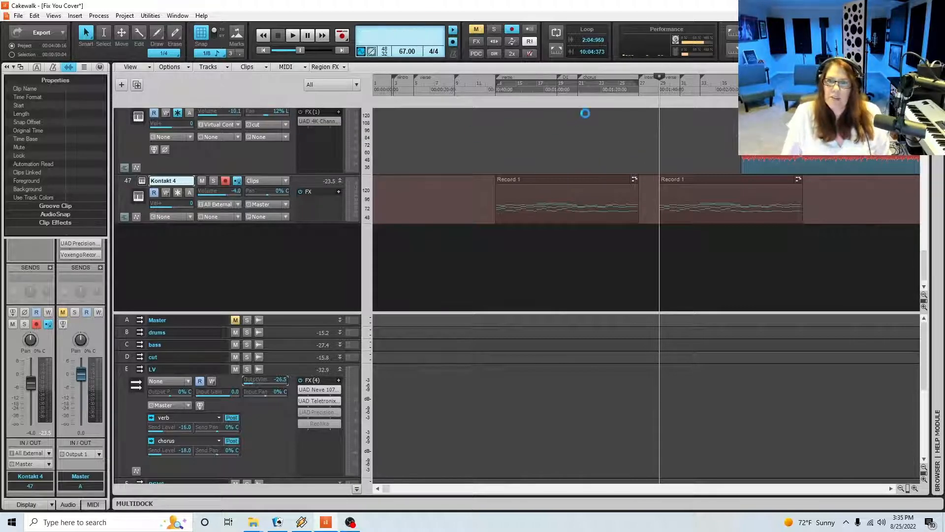
Open the original Record 1 clip in the piano roll and play from beat 3 of measure 26 into measure 27
left_click(634, 92)
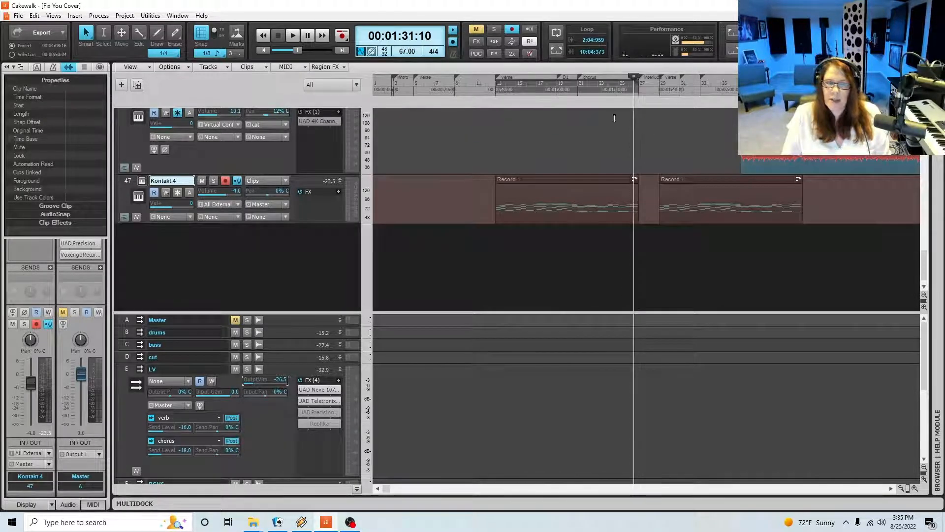
left_click(617, 182)
double_click(617, 182)
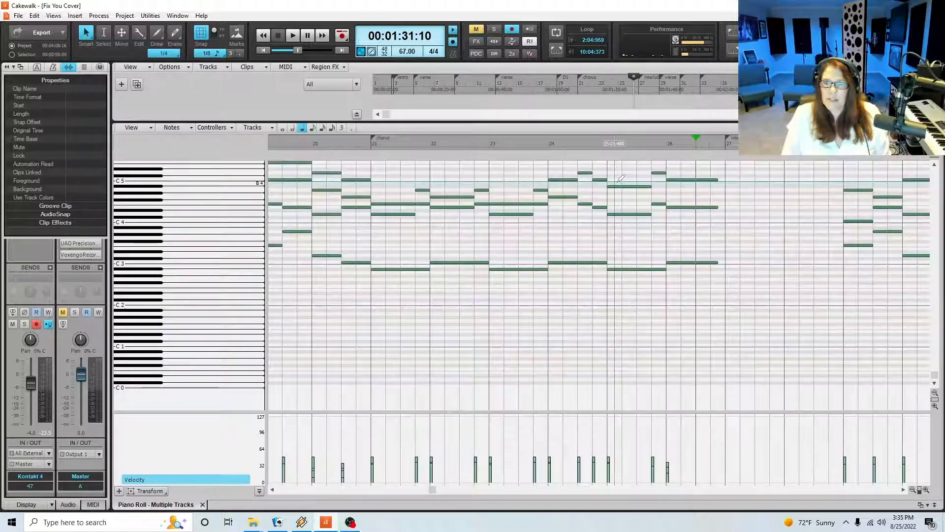
key("space")
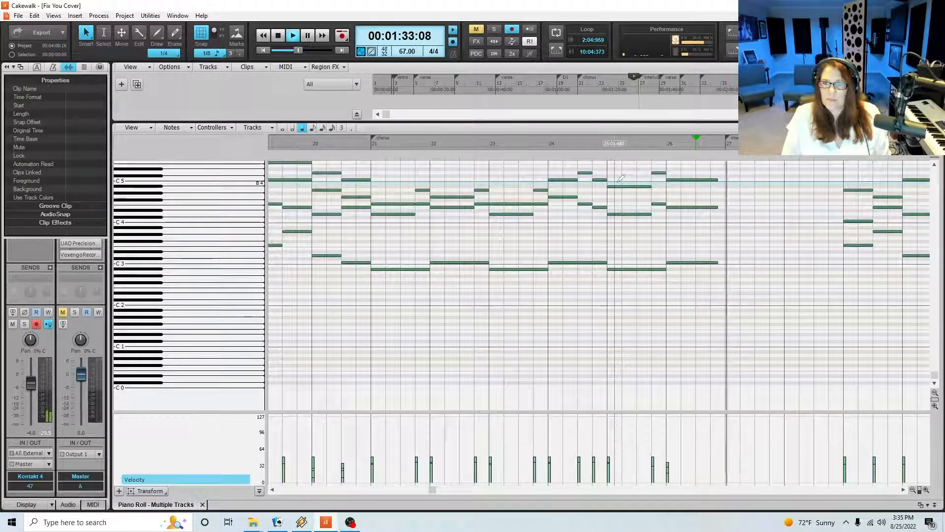
Stop playback, draw a whole-measure G4 note at the start of measure 28 and lower its velocity to about 25
scroll(778, 290, "up", 3)
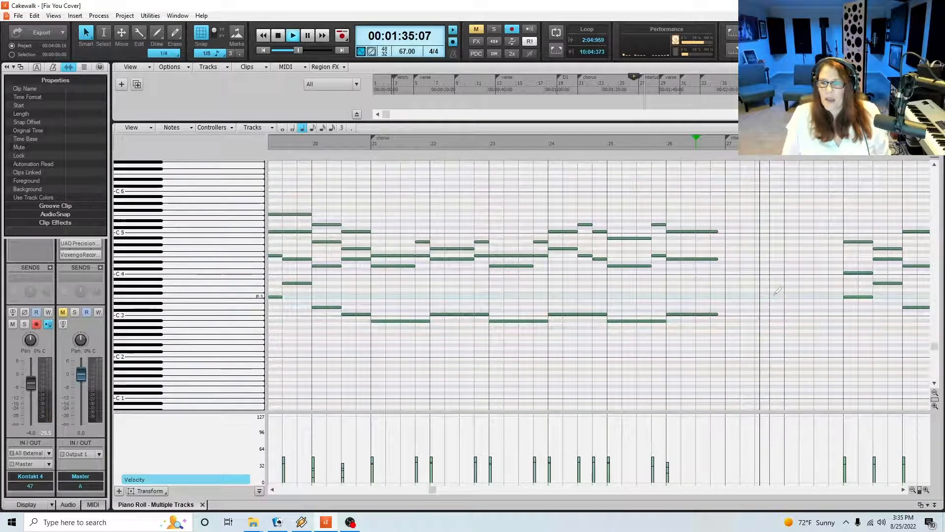
left_click(912, 489)
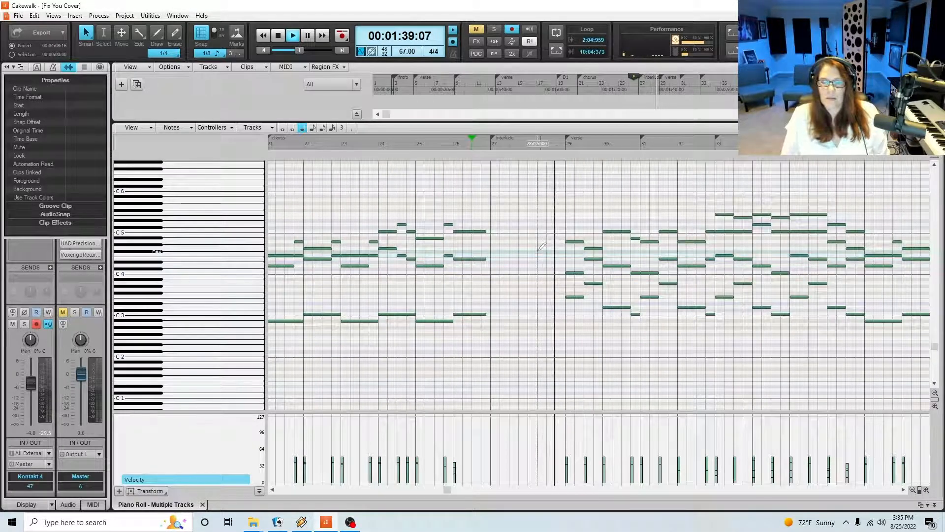
key("space")
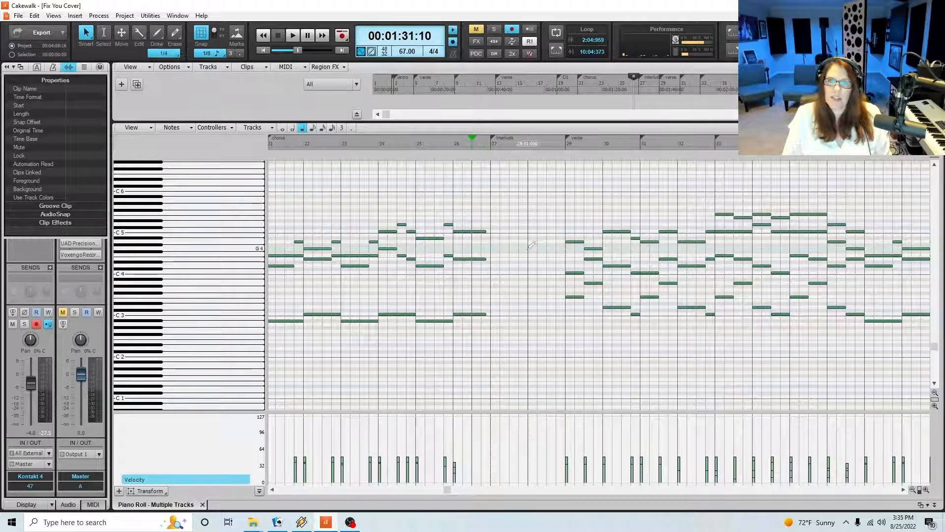
left_click_drag(528, 248, 564, 258)
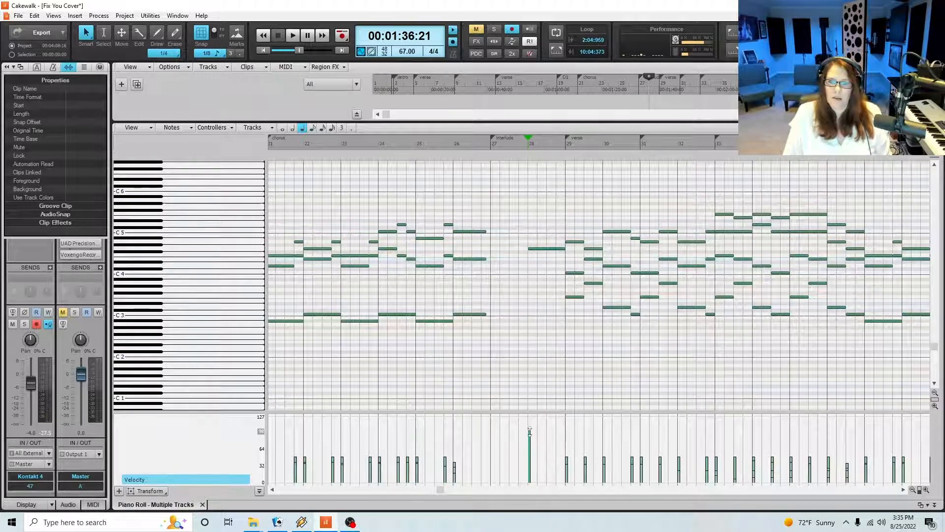
left_click_drag(530, 431, 533, 471)
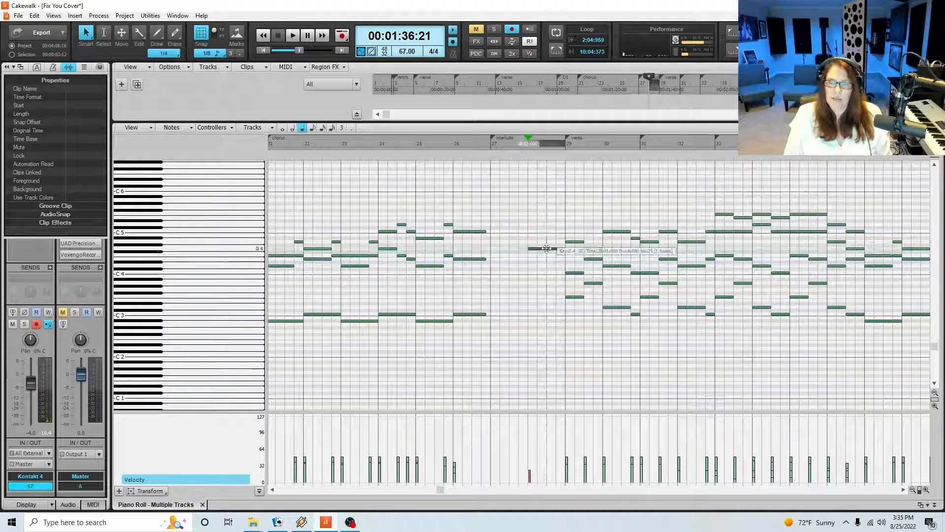
Build out the measure 28 chord by adding A4, C5, F3 and C4 as whole notes
left_click(531, 241)
left_click_drag(536, 242, 564, 244)
left_click(282, 128)
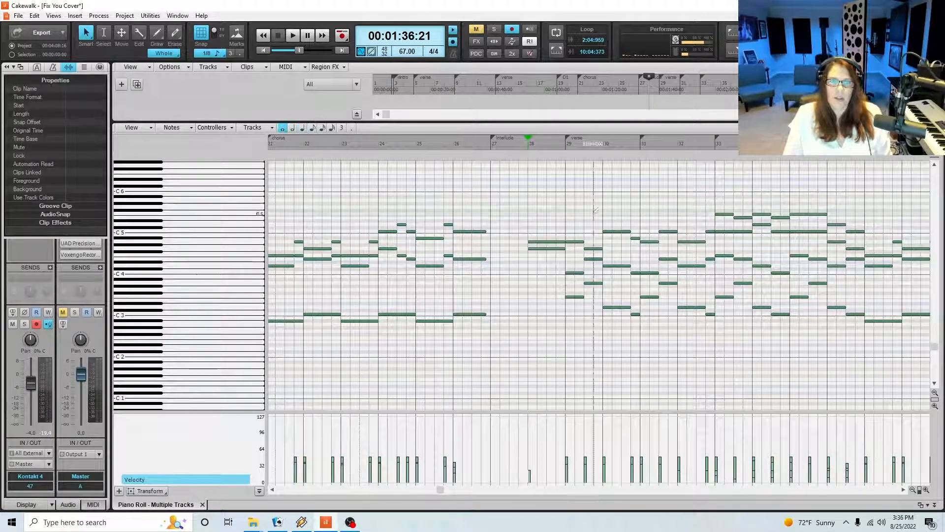
left_click(543, 231)
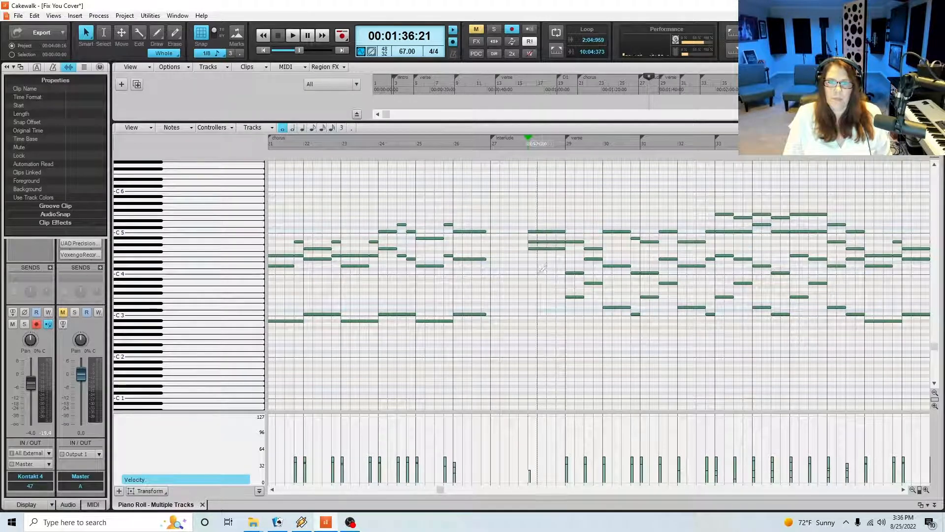
left_click(532, 297)
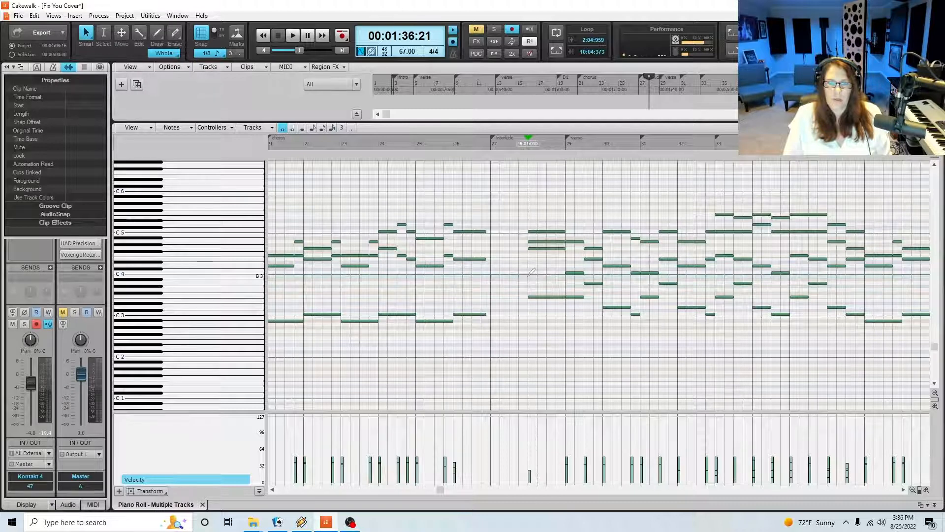
left_click(529, 275)
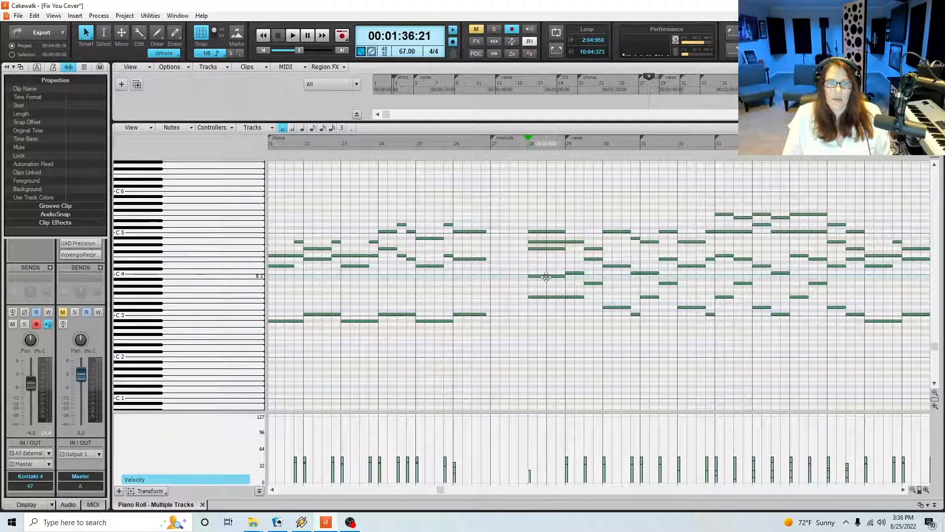
left_click_drag(545, 276, 546, 273)
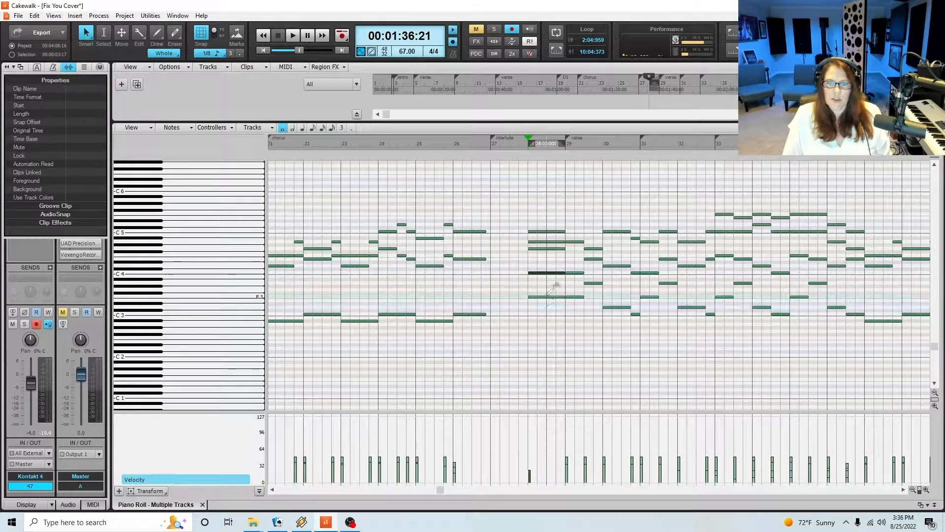
Audition the individual F3, C4, G4, A4 and C5 notes of the measure 28 chord
left_click(546, 297)
left_click(544, 273)
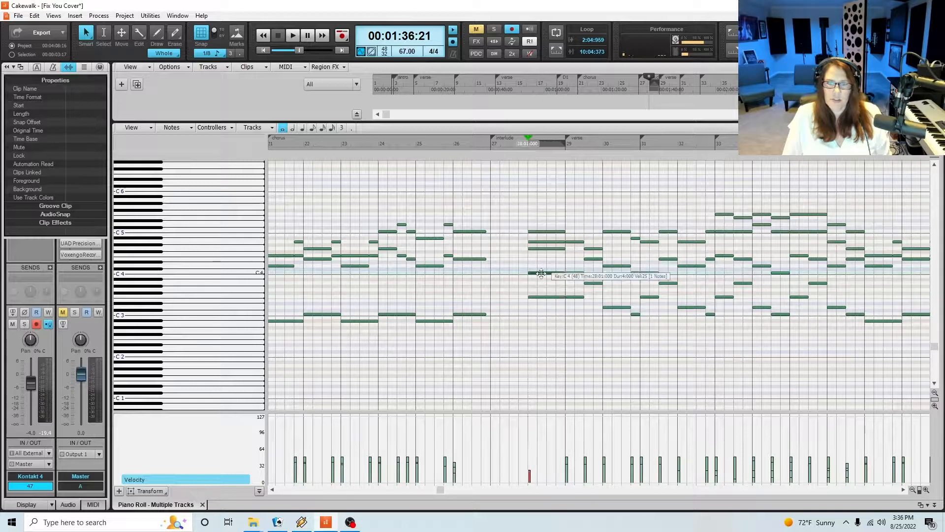
left_click(541, 249)
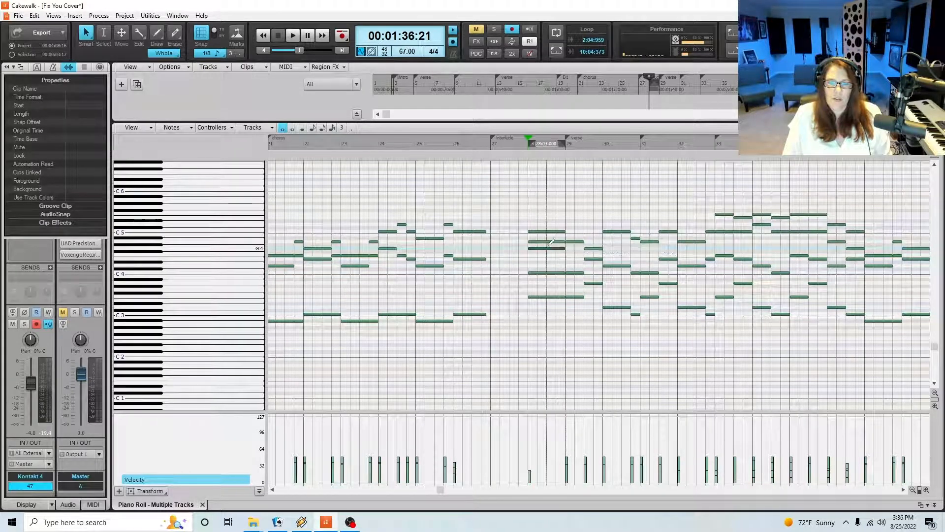
left_click(547, 242)
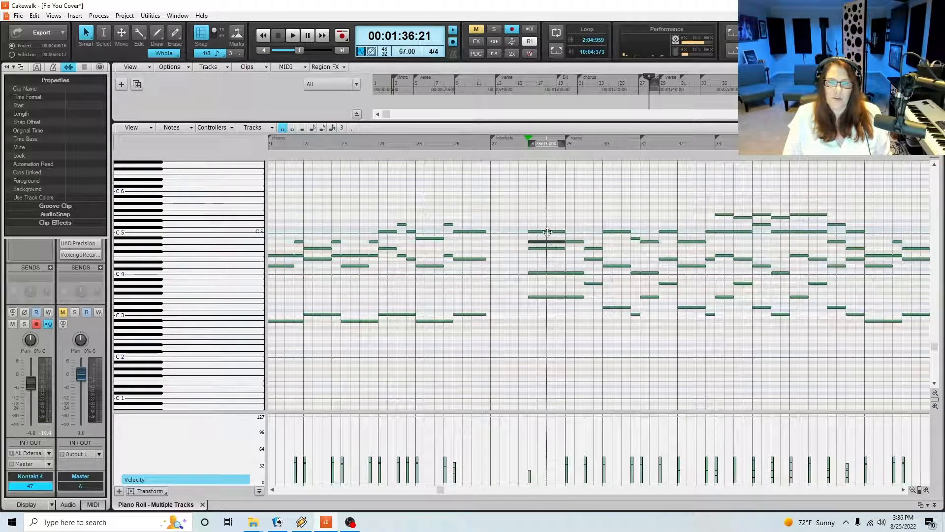
left_click(547, 232)
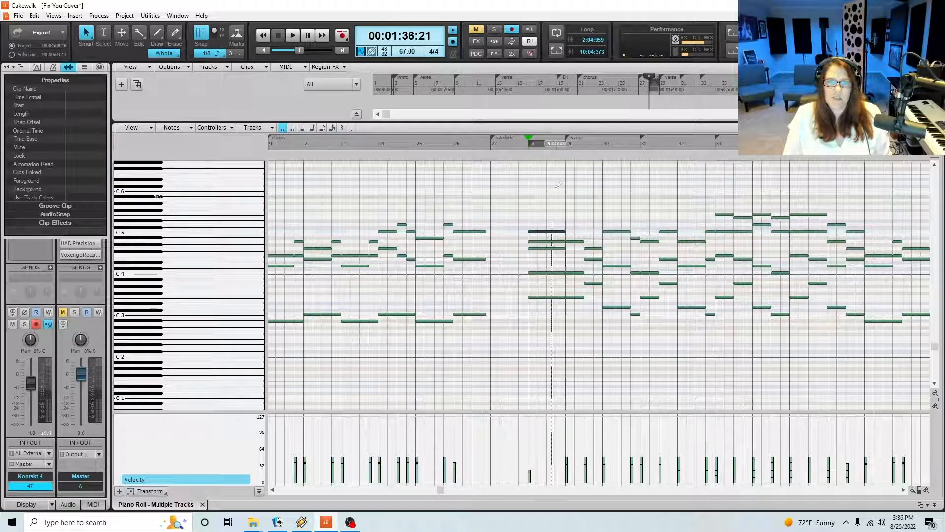
left_click(545, 249)
left_click(546, 241)
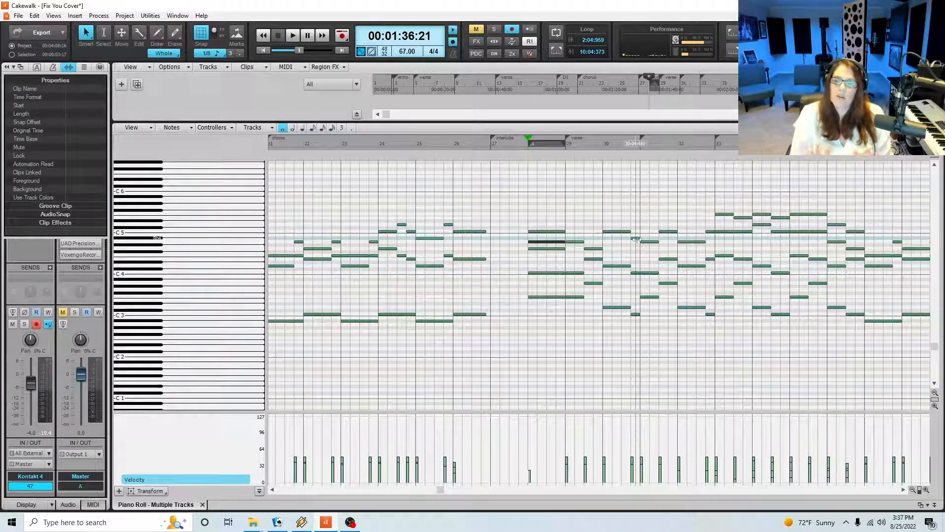
left_click_drag(635, 239, 636, 240)
Play the new chord from just before measure 28, stop playback and save the project
left_click(524, 146)
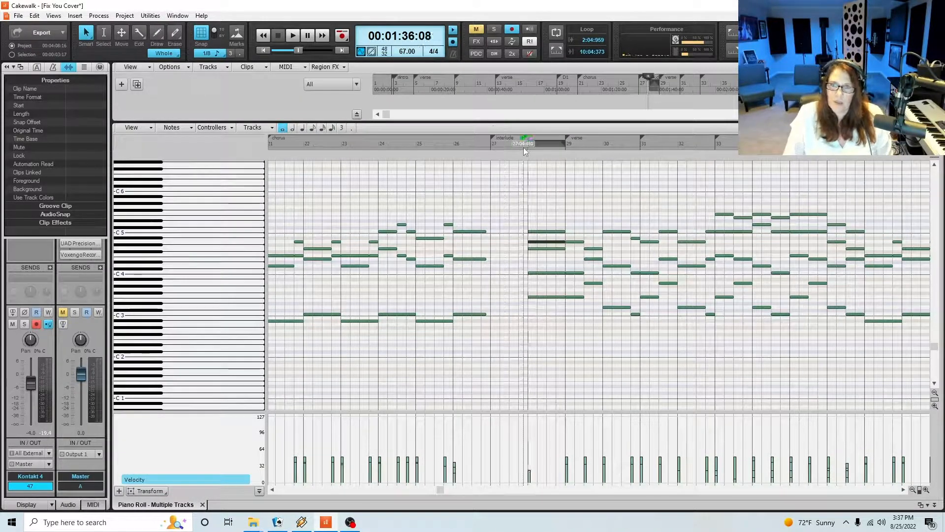
key("space")
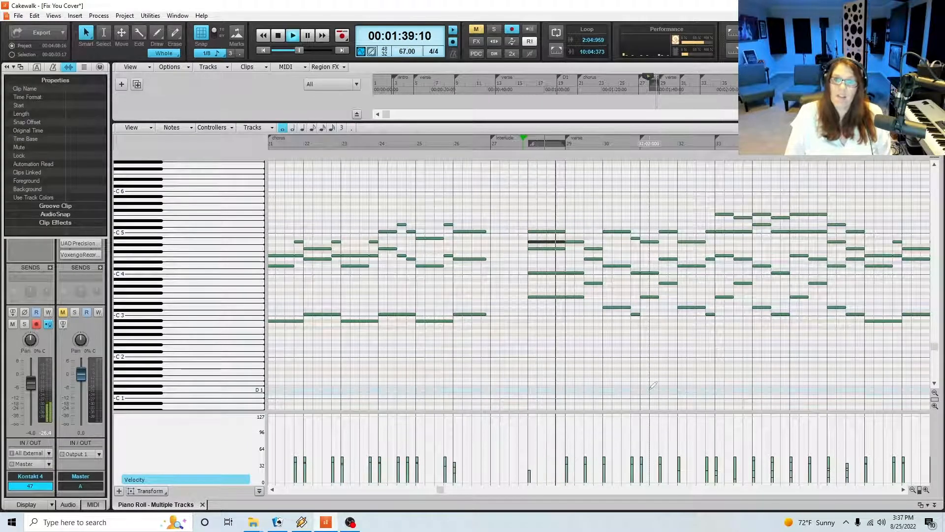
key("space")
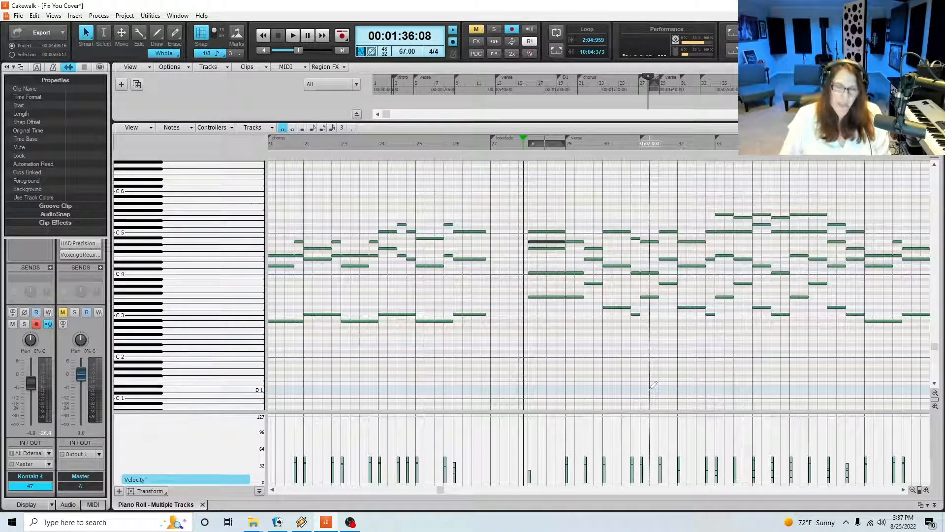
key("ctrl+s")
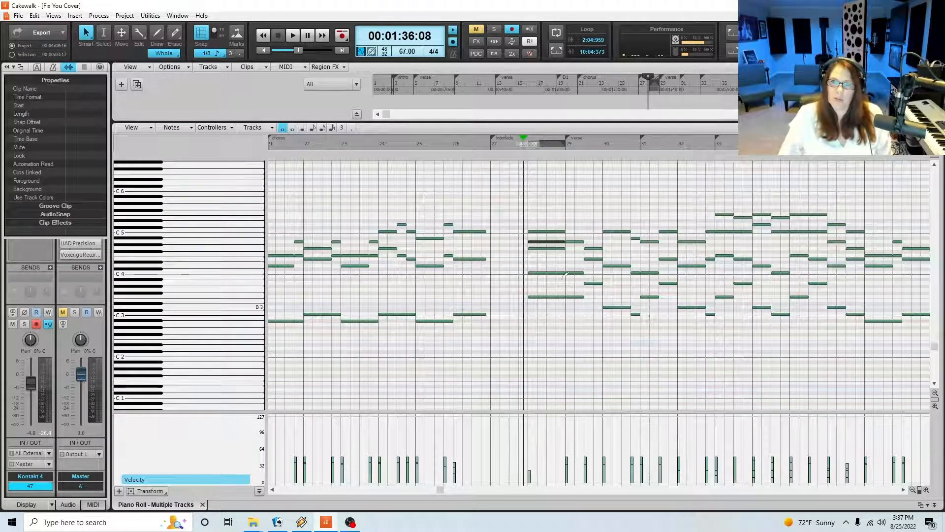
Move the play position to the start of measure 29 and show the whole strings part in the piano roll
left_click(565, 143)
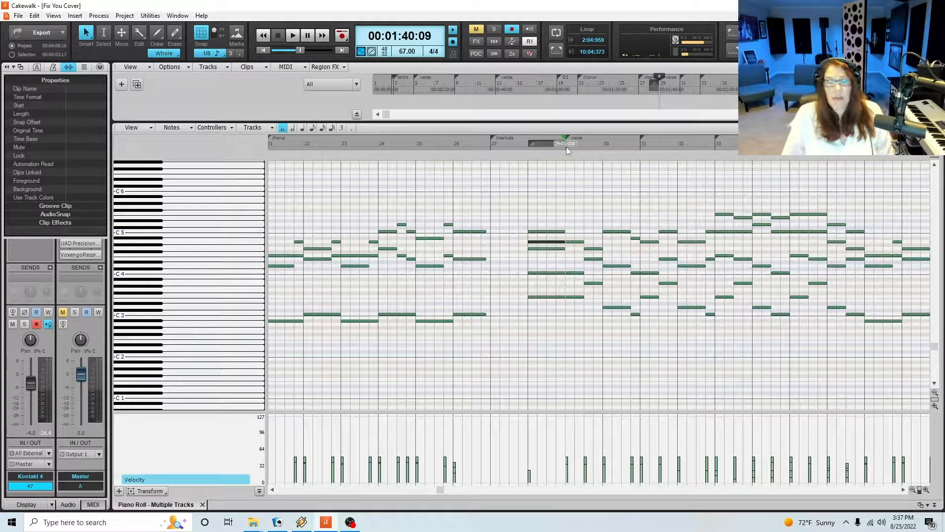
left_click(911, 489)
left_click(911, 489)
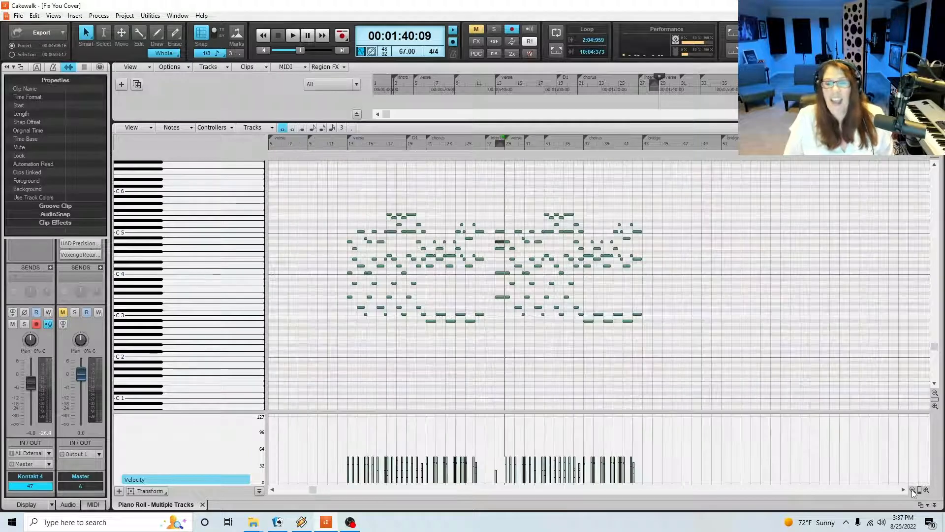